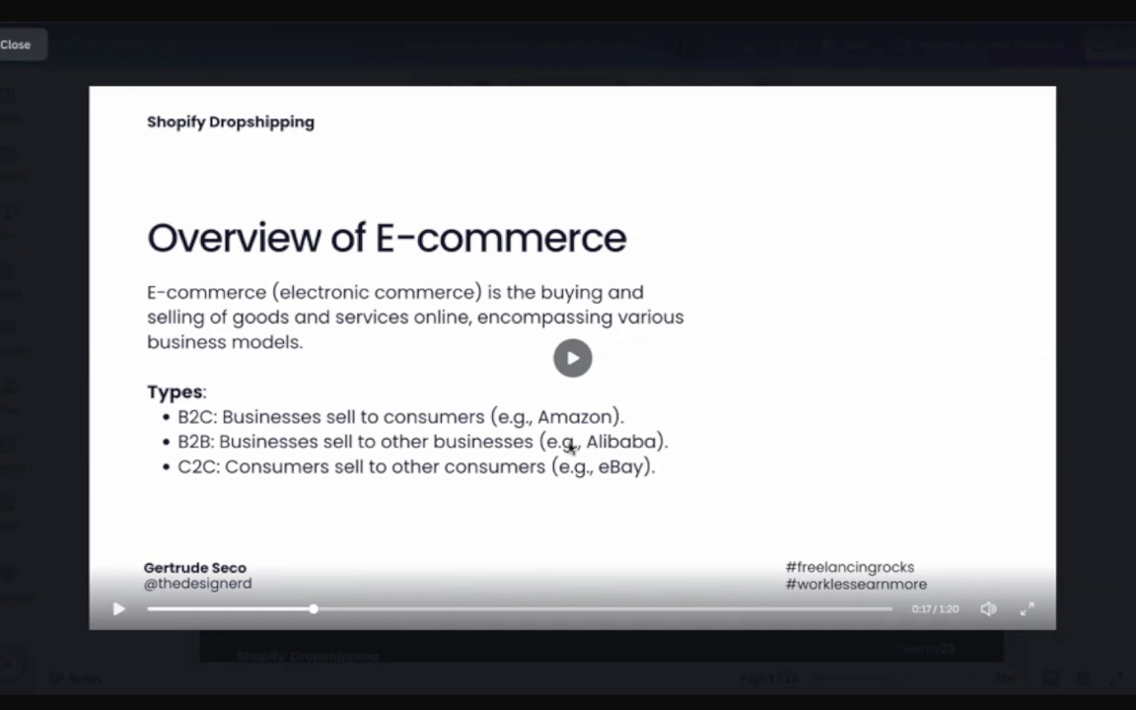
Step: Skip the Canva video ahead five seconds to the 'What is Shopify?' slide at 0:22
key(Right)
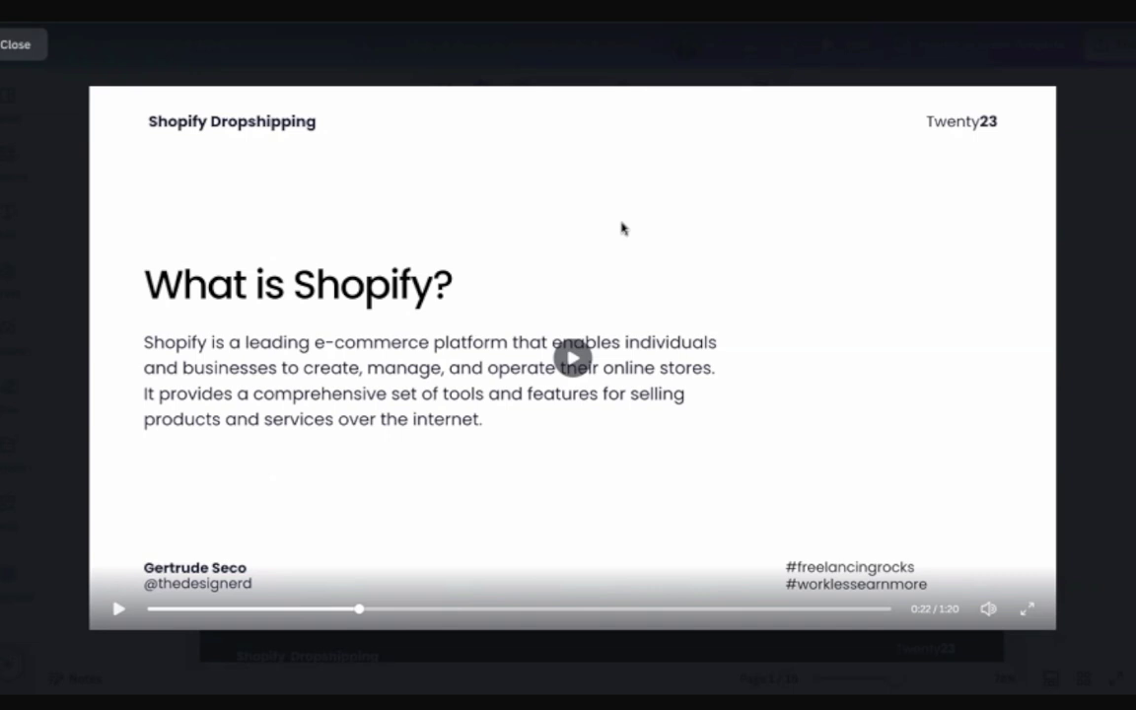
Step: Jump the Canva video forward to 0:32, the 'Setting up a Shopify account' slide
key(Right)
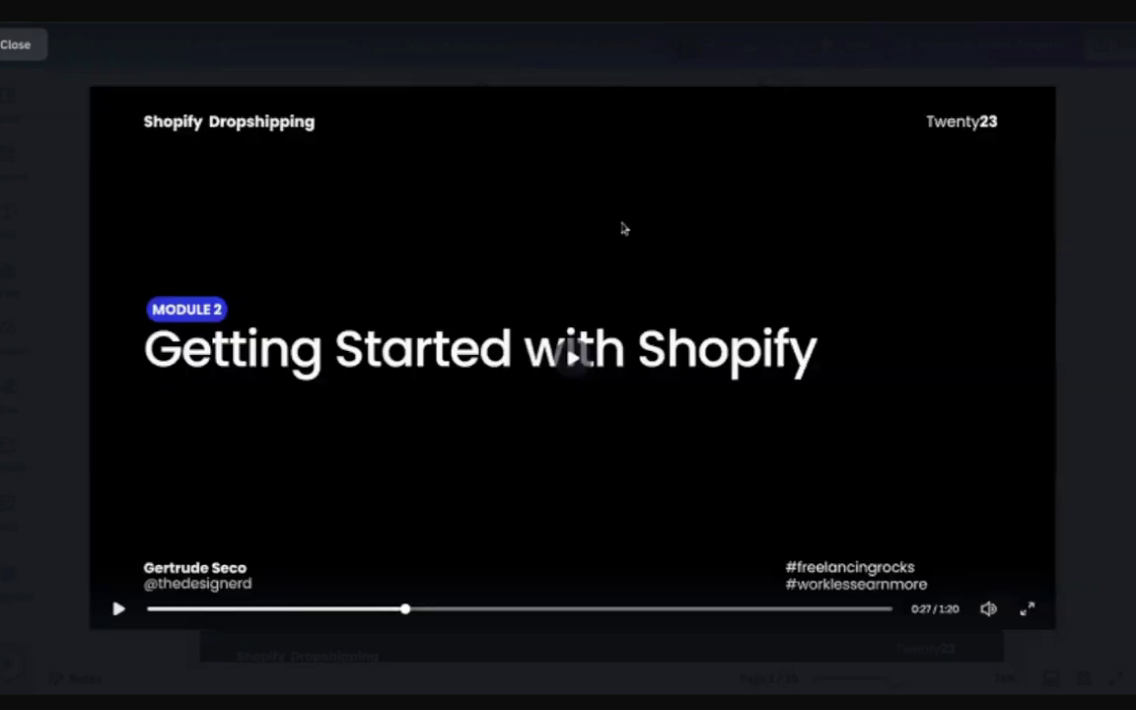
key(Right)
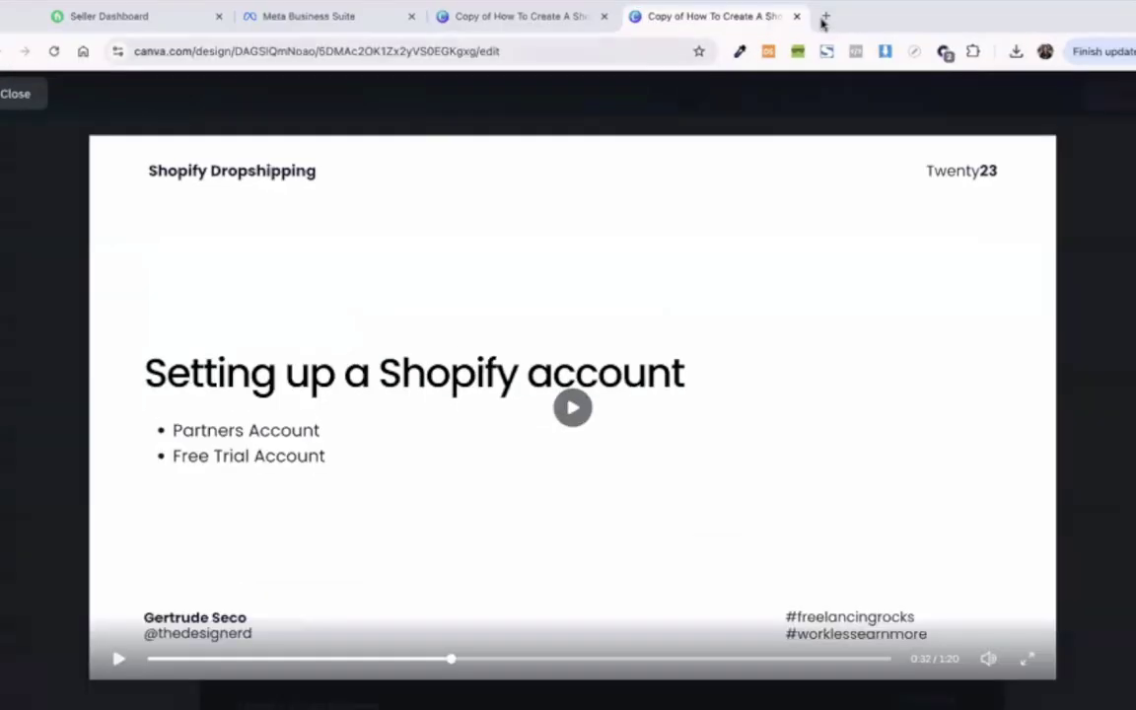
Step: Load partners.shopify.com in a new tab and dismiss the POS deprecation notice
click(823, 18)
text(sh)
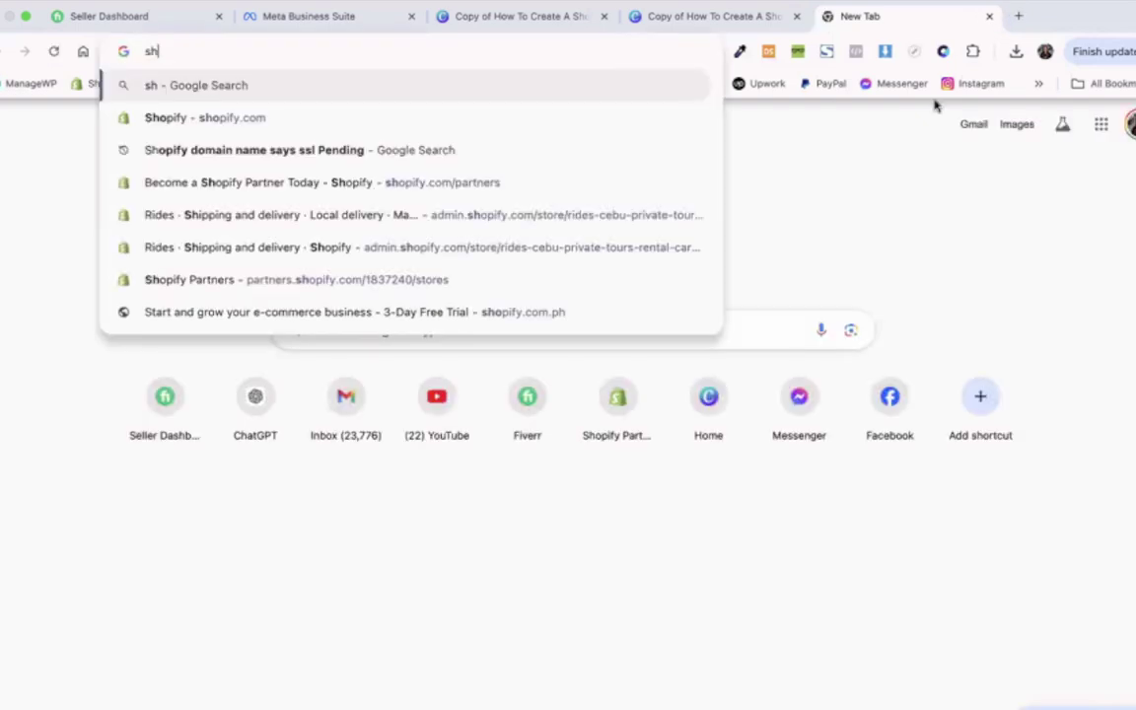
key(BackSpace)
key(BackSpace)
text(partner)
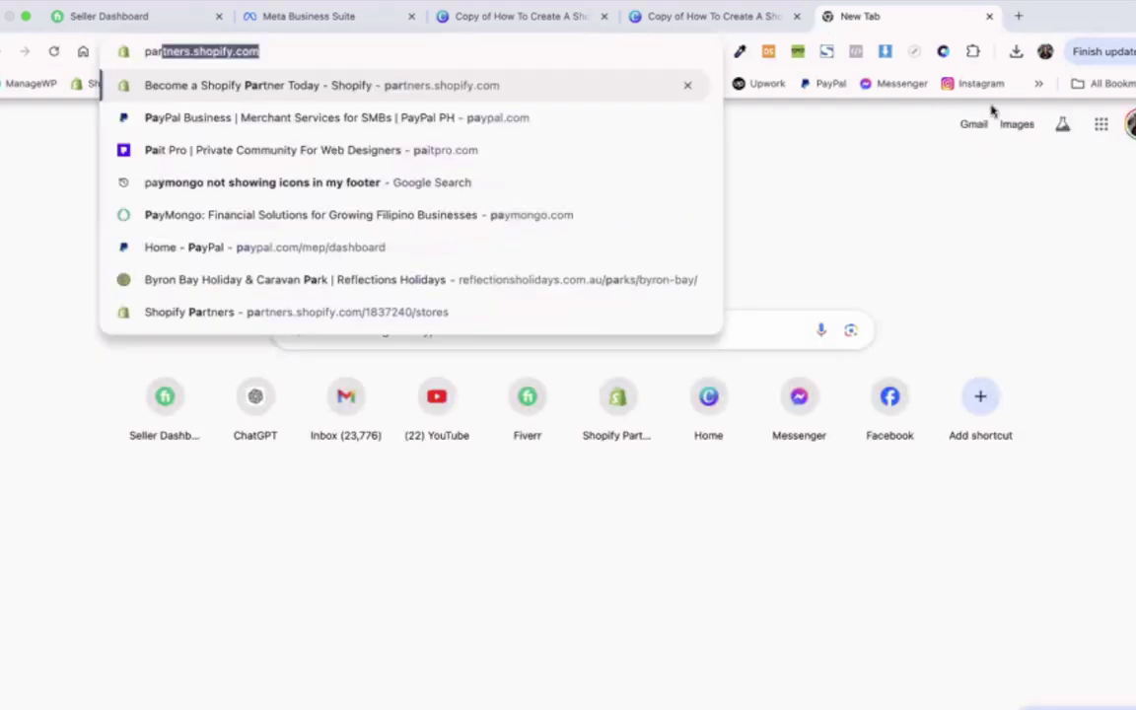
key(Return)
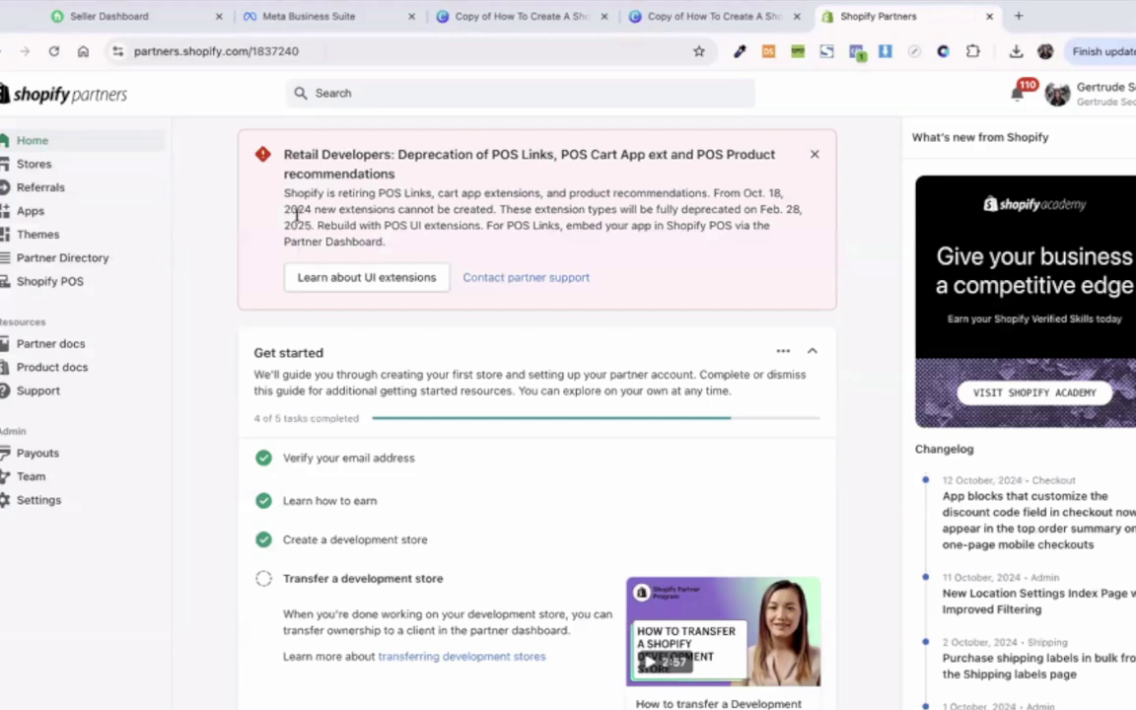
click(815, 154)
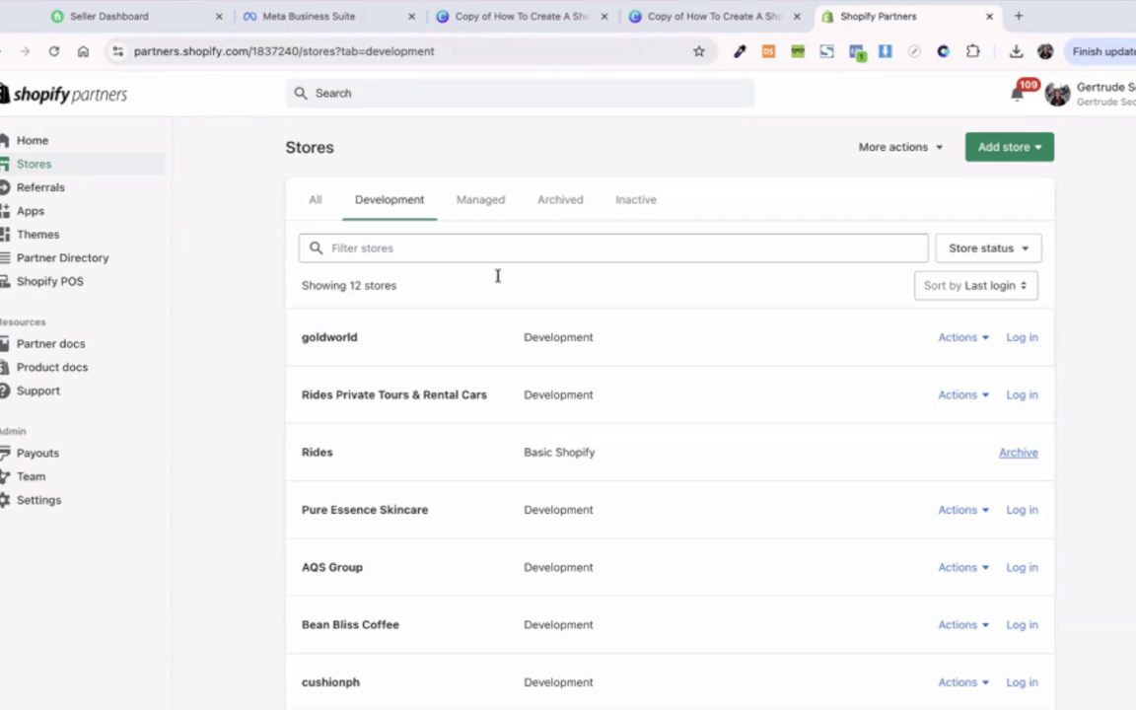
Step: Browse the Managed stores list, then switch to the tab showing the Partner Directory
click(487, 208)
scroll(602, 444, down, 3)
scroll(596, 484, down, 5)
scroll(584, 440, up, 6)
scroll(585, 441, down, 6)
scroll(586, 442, up, 4)
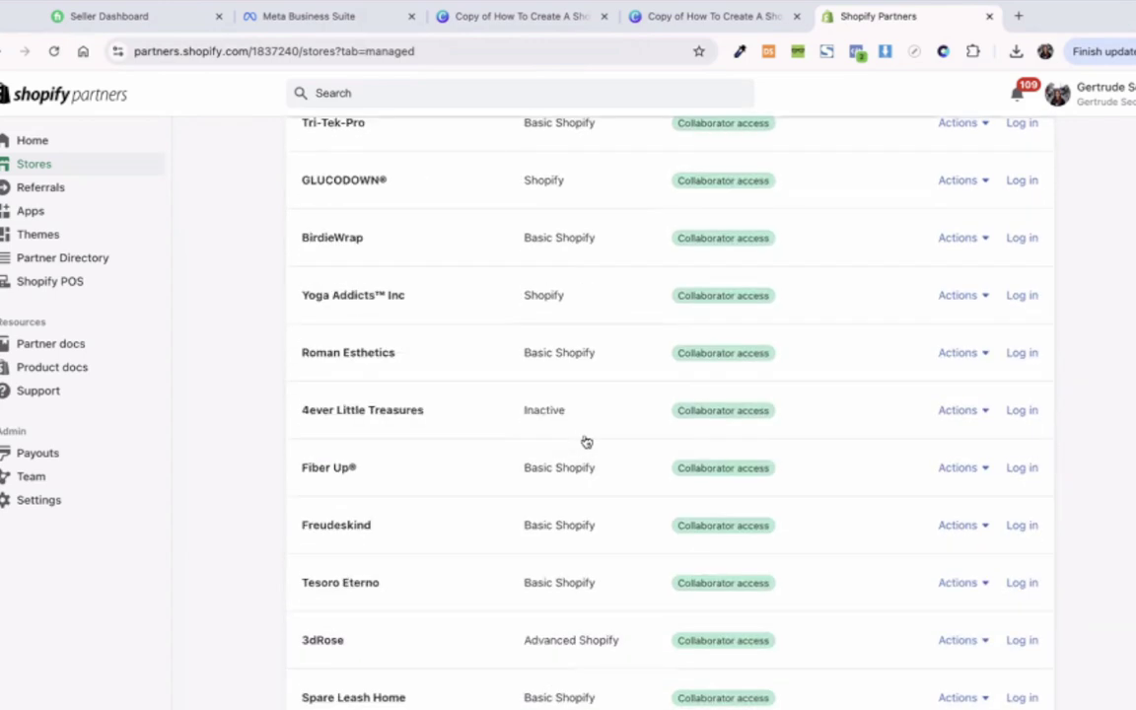
scroll(586, 442, up, 4)
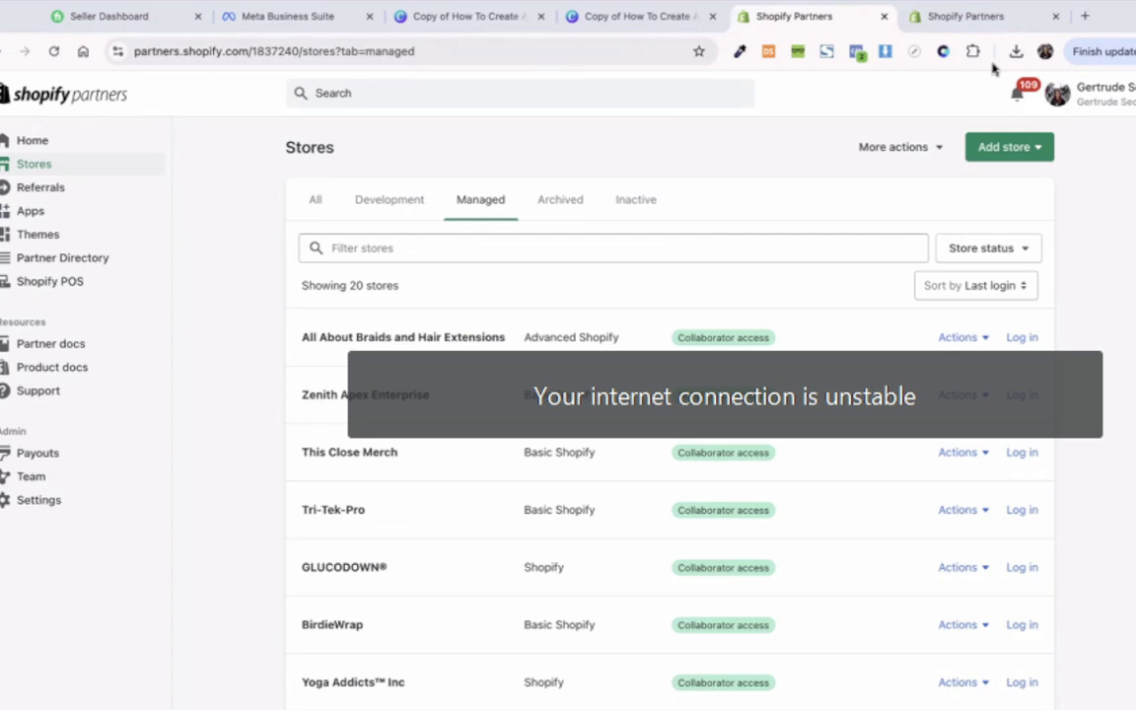
click(952, 16)
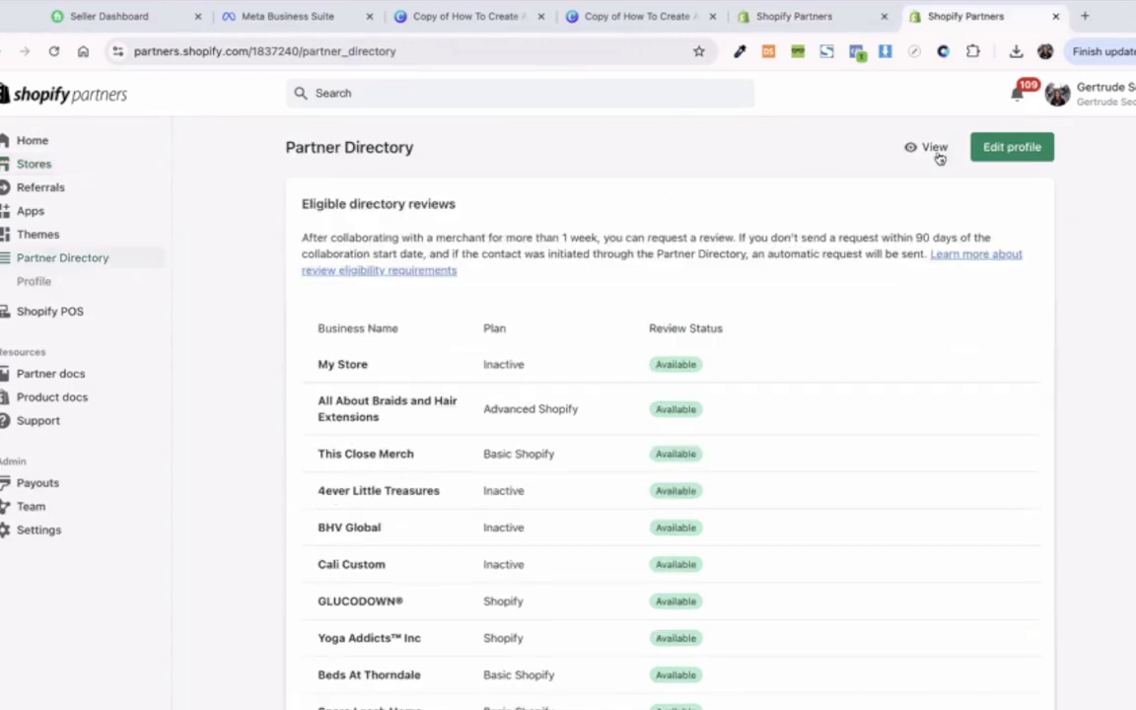
Step: Open the public partner profile and look over its services, featured work and 5.0 rating
click(937, 152)
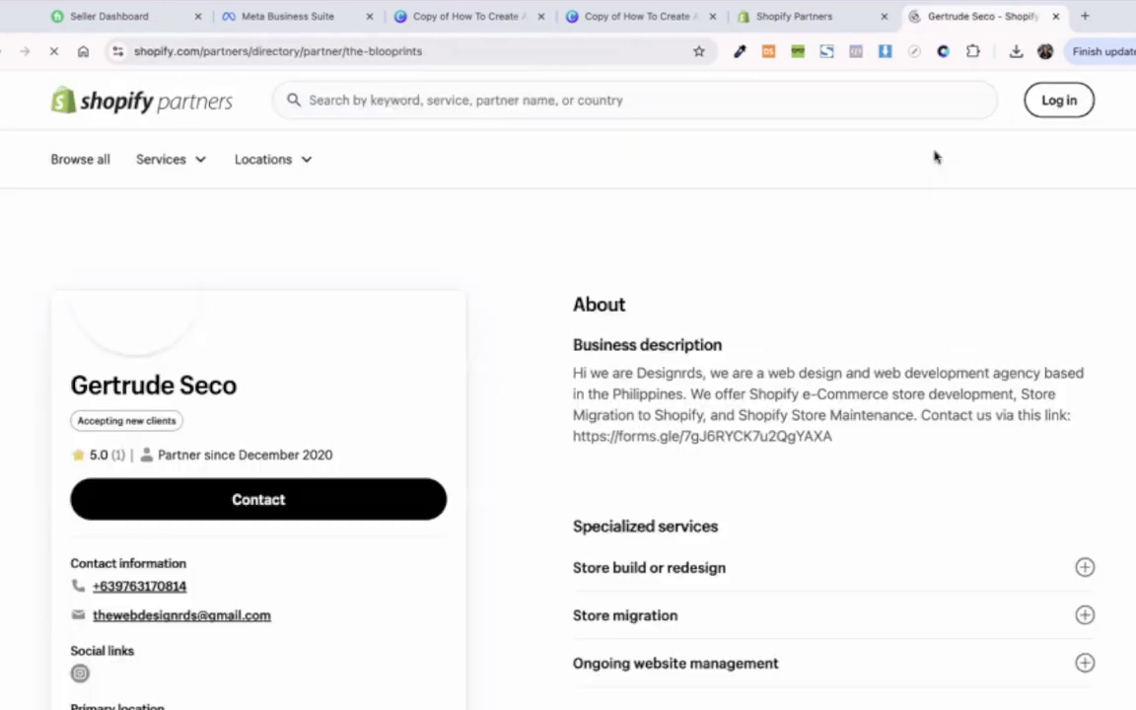
scroll(383, 279, down, 5)
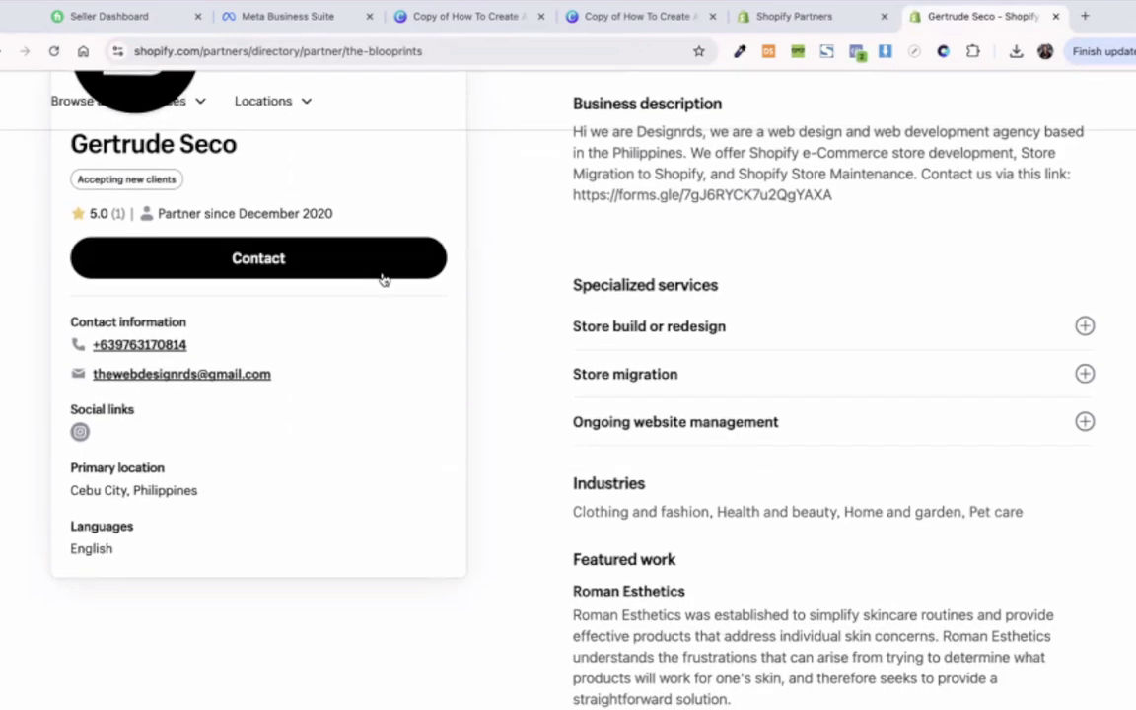
scroll(383, 280, down, 1)
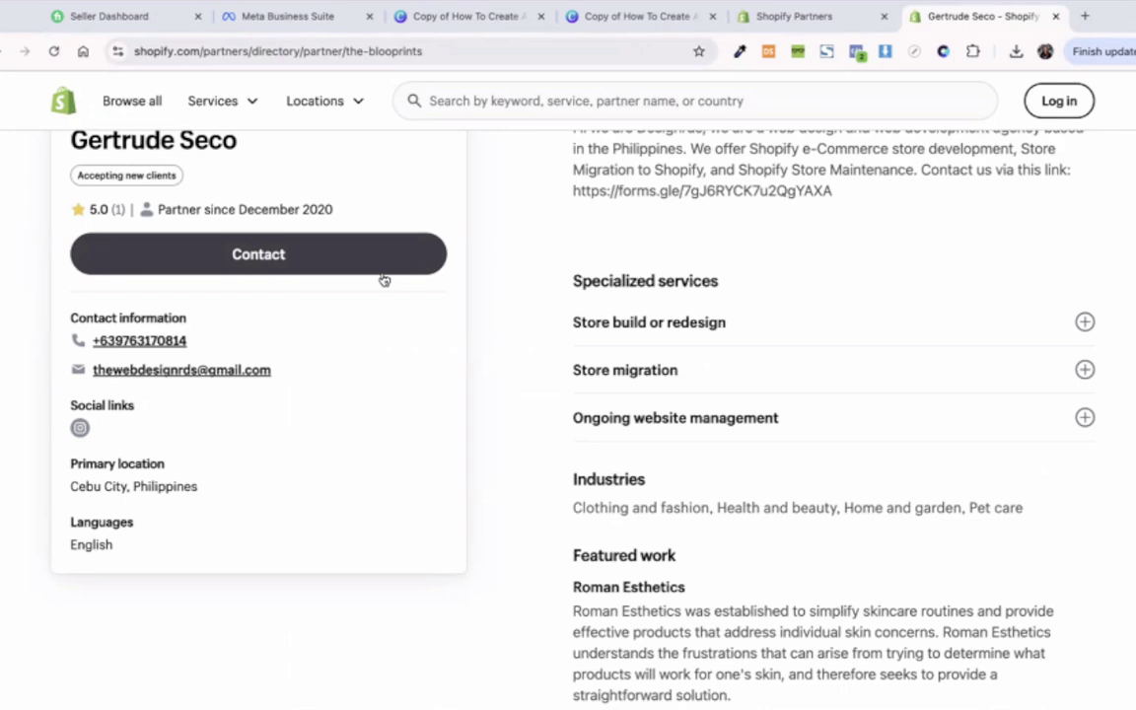
scroll(532, 284, up, 5)
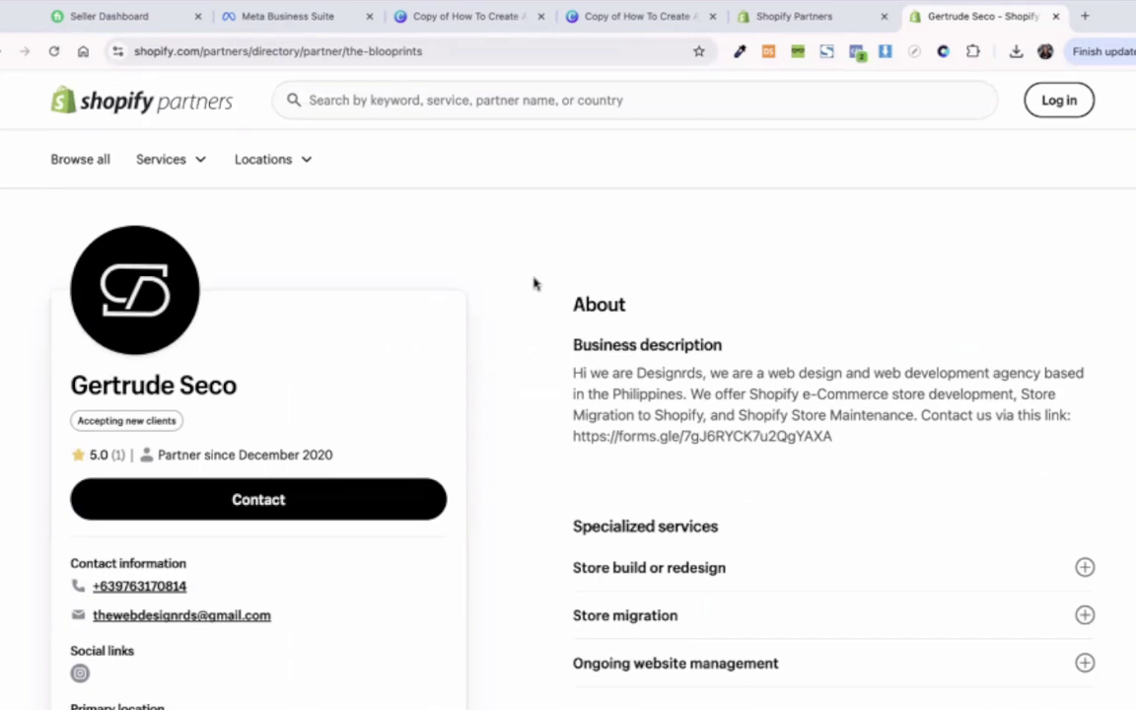
scroll(532, 284, down, 5)
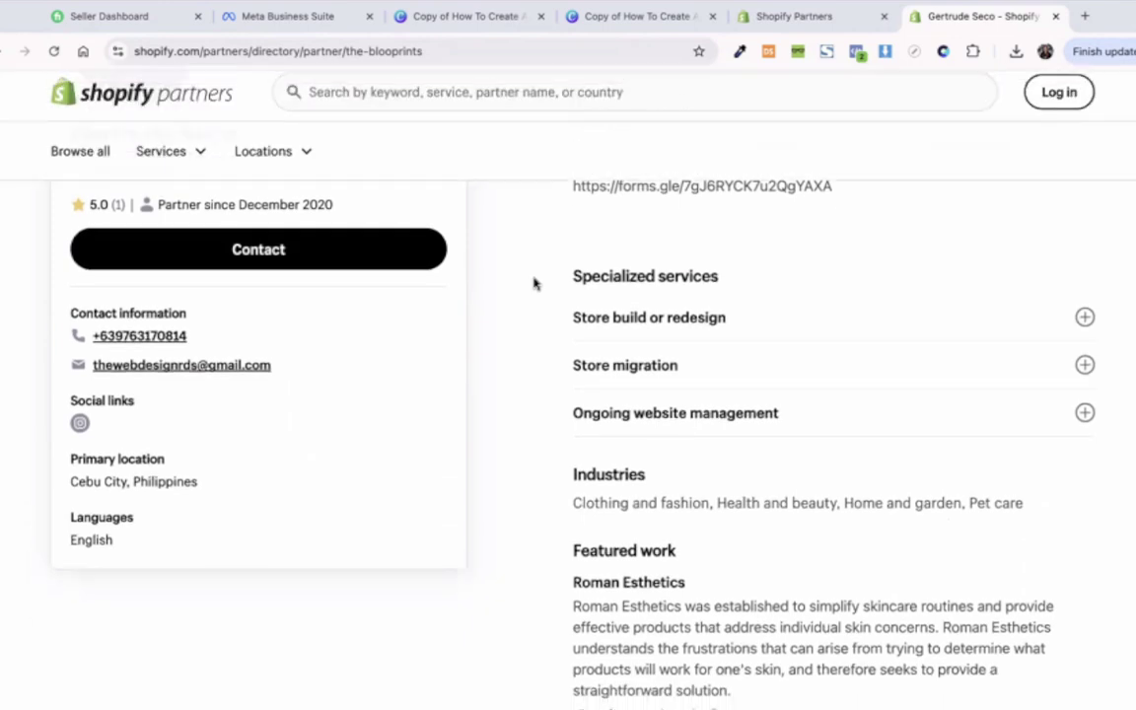
scroll(532, 284, down, 1)
scroll(533, 284, up, 4)
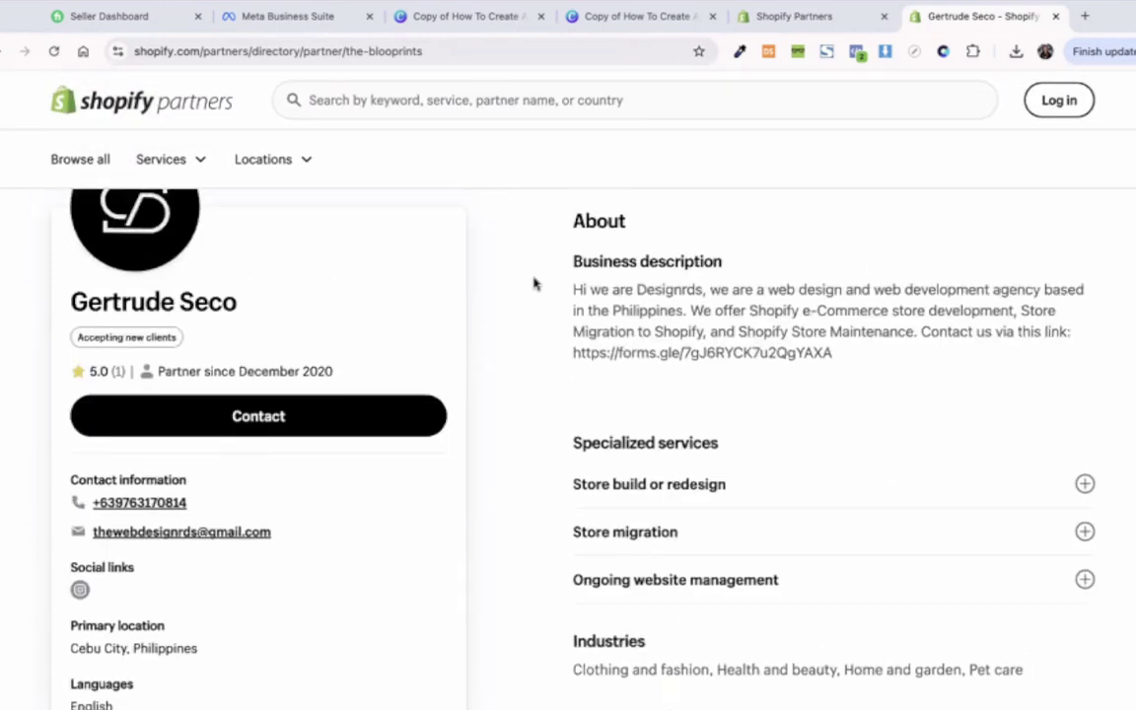
scroll(532, 284, down, 2)
scroll(534, 284, down, 1)
scroll(534, 284, down, 2)
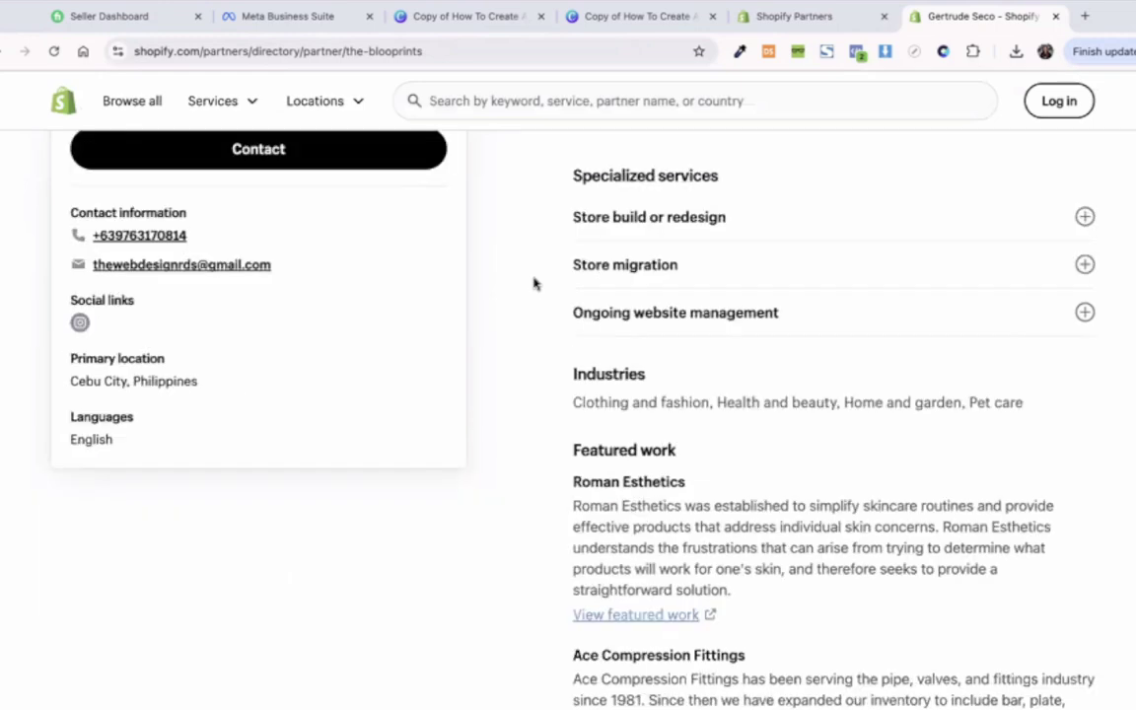
scroll(534, 284, down, 10)
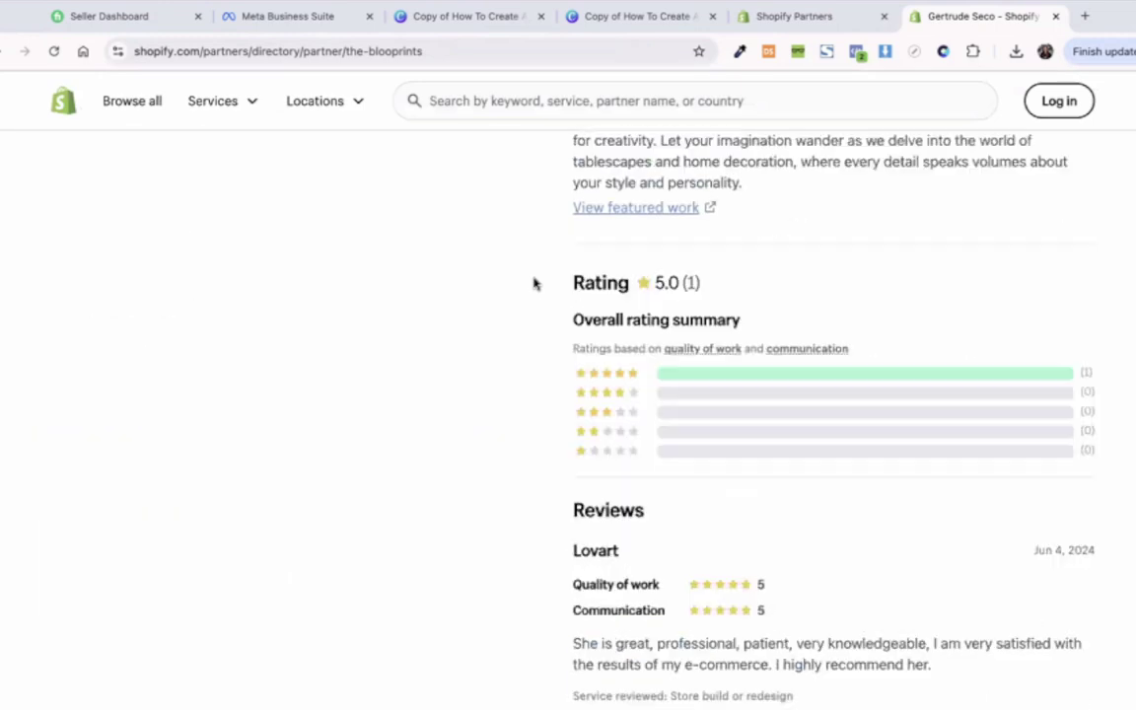
scroll(533, 284, down, 1)
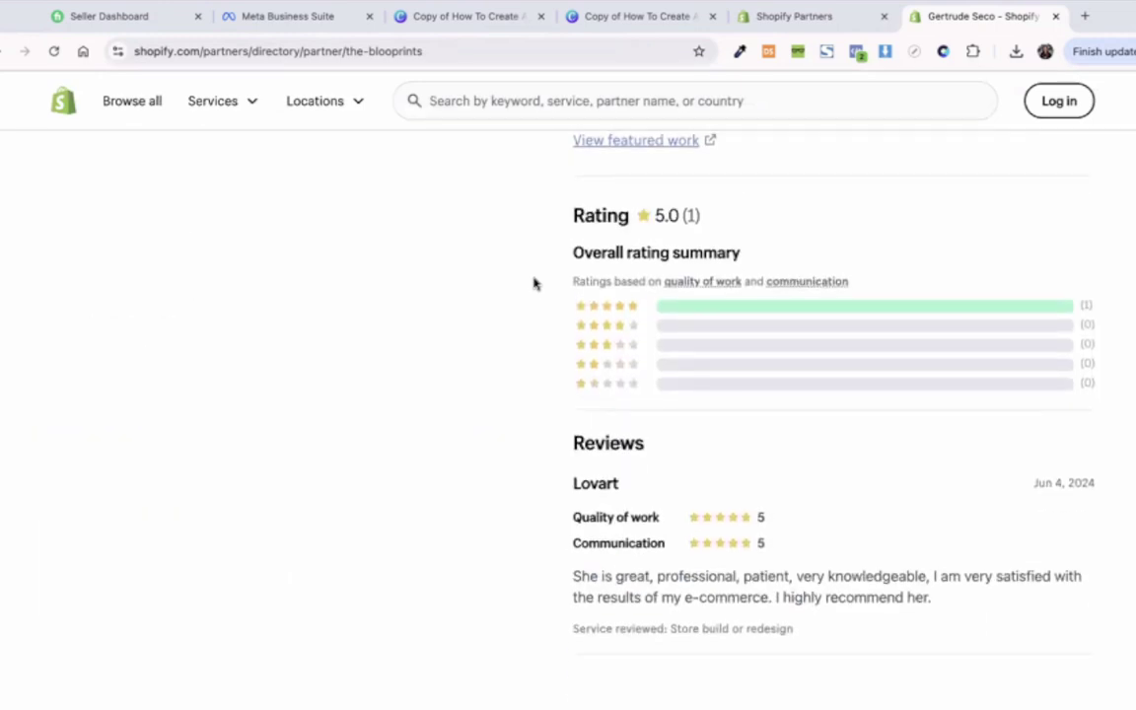
scroll(534, 284, up, 6)
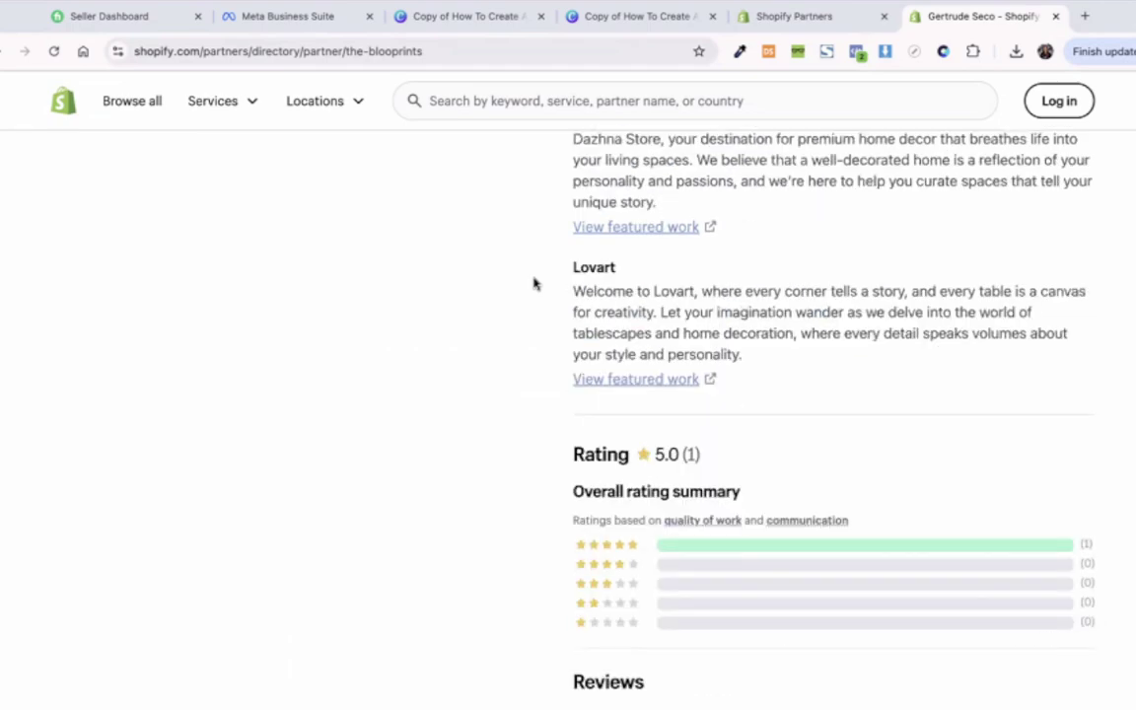
scroll(534, 284, up, 5)
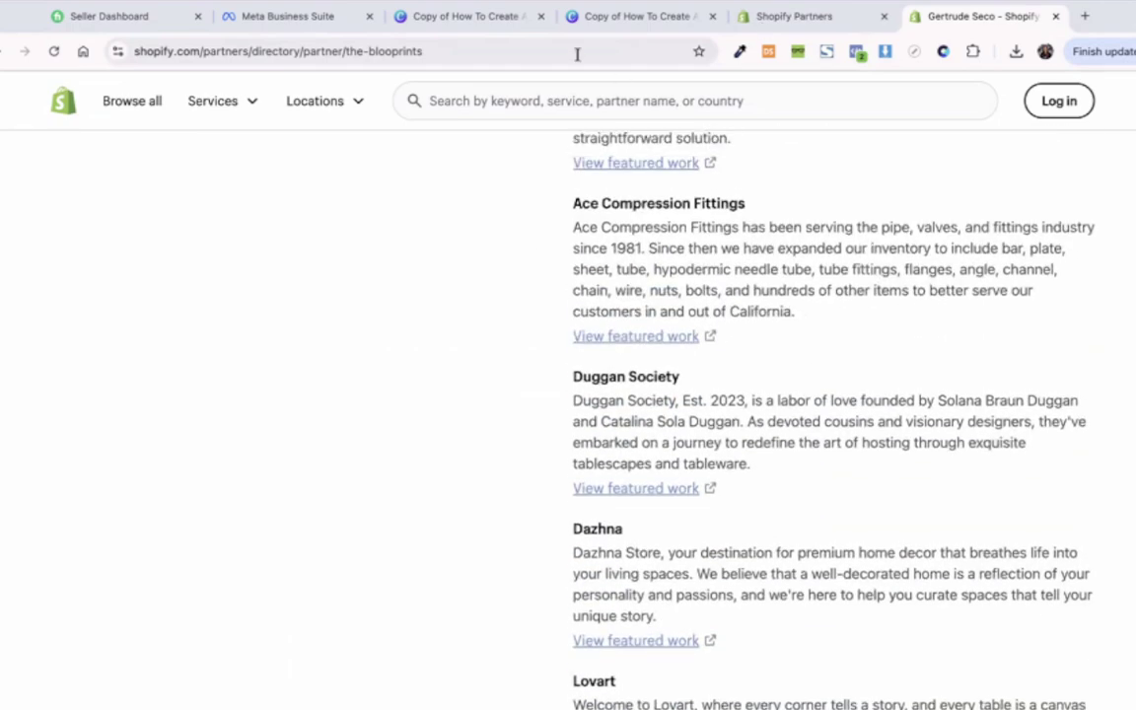
scroll(692, 92, up, 10)
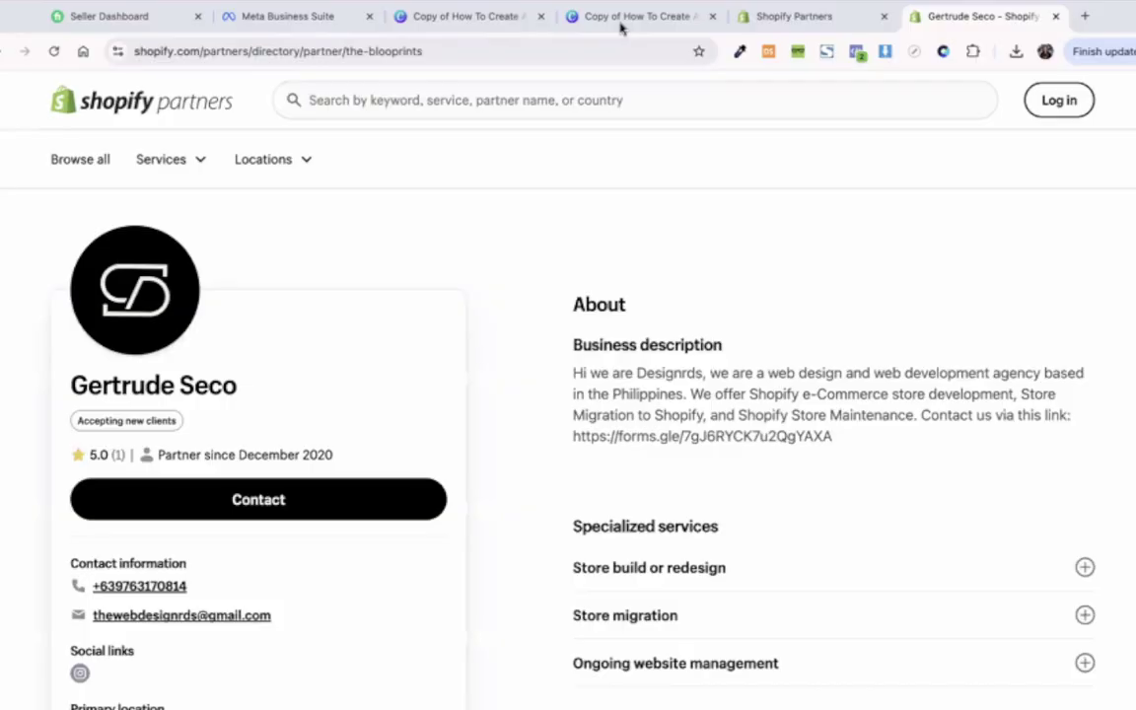
Step: Load the Shopify homepage, shopify.com, in a new browser tab
click(620, 18)
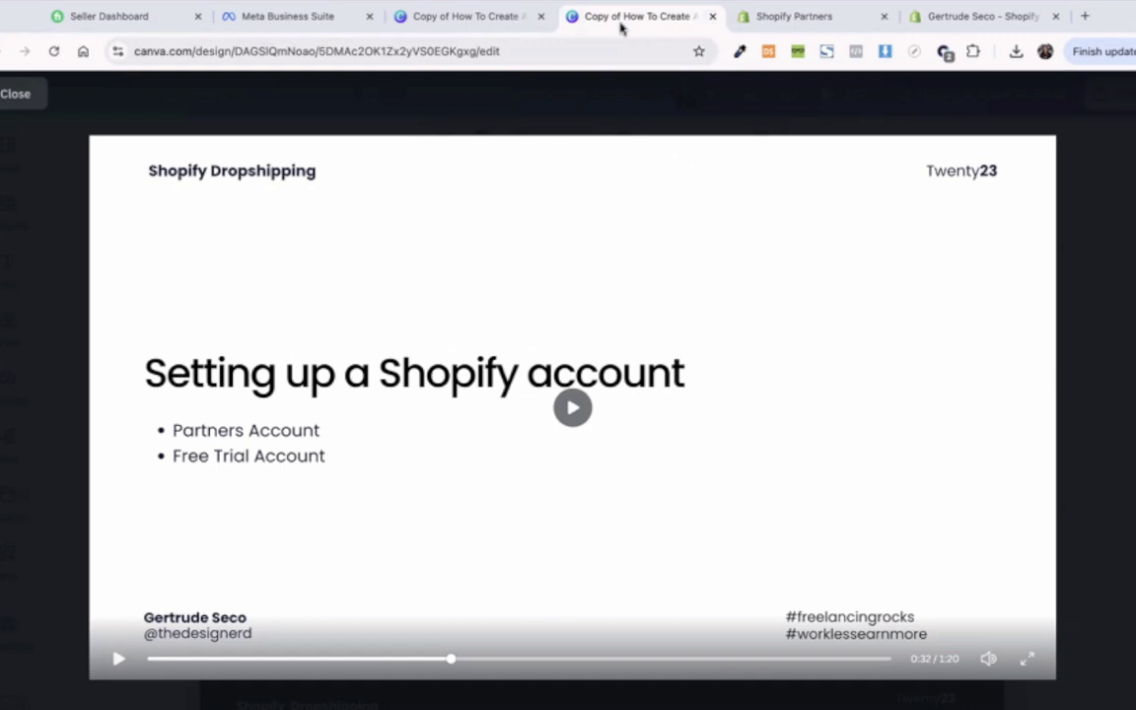
click(1084, 16)
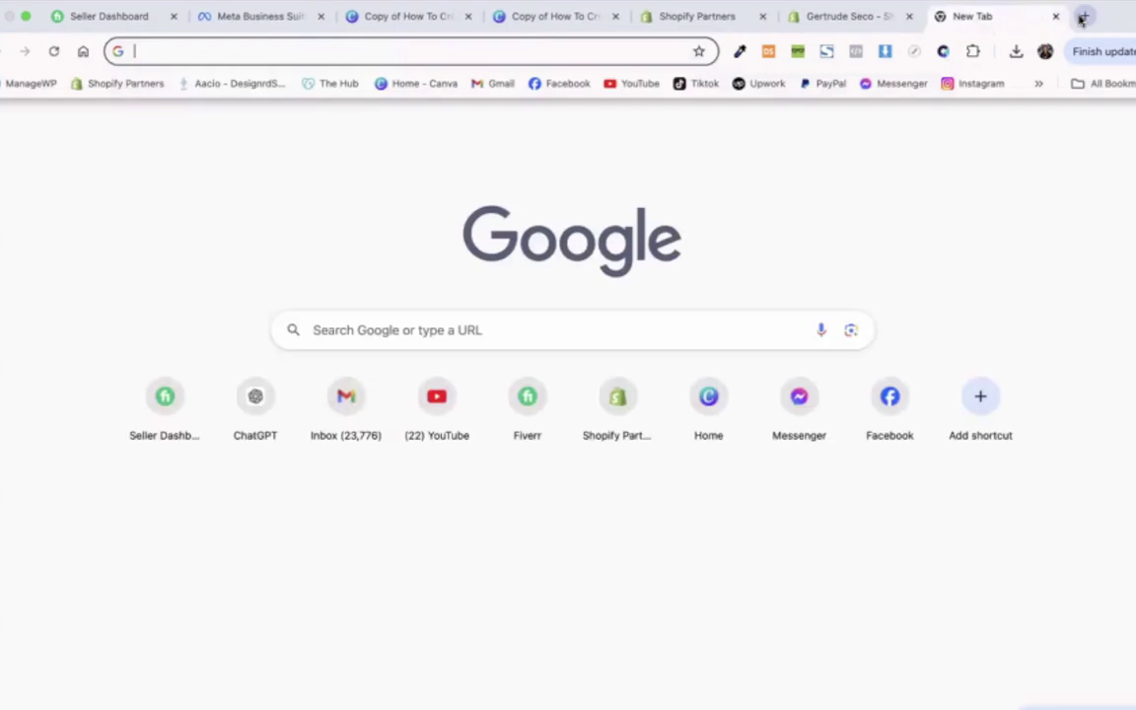
text(shopify.com)
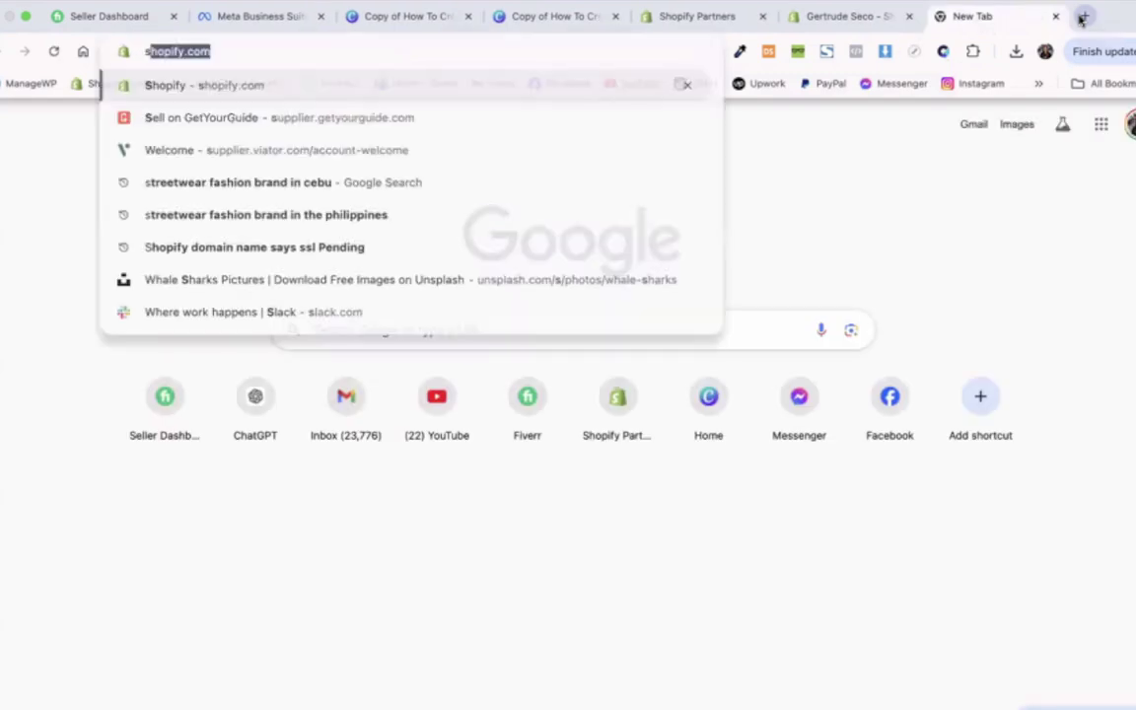
key(Return)
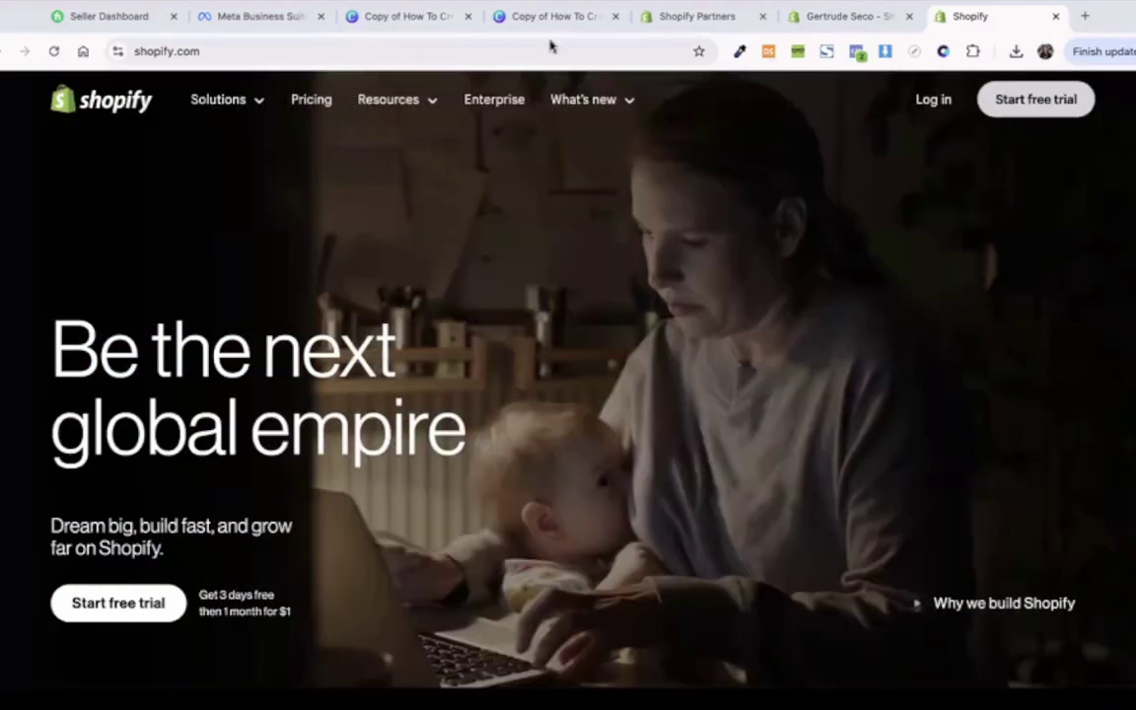
Step: Advance the Canva course video to the Store Configuration slide at 0:47
key(ctrl+shift+Tab)
key(ctrl+shift+Tab)
key(ctrl+shift+Tab)
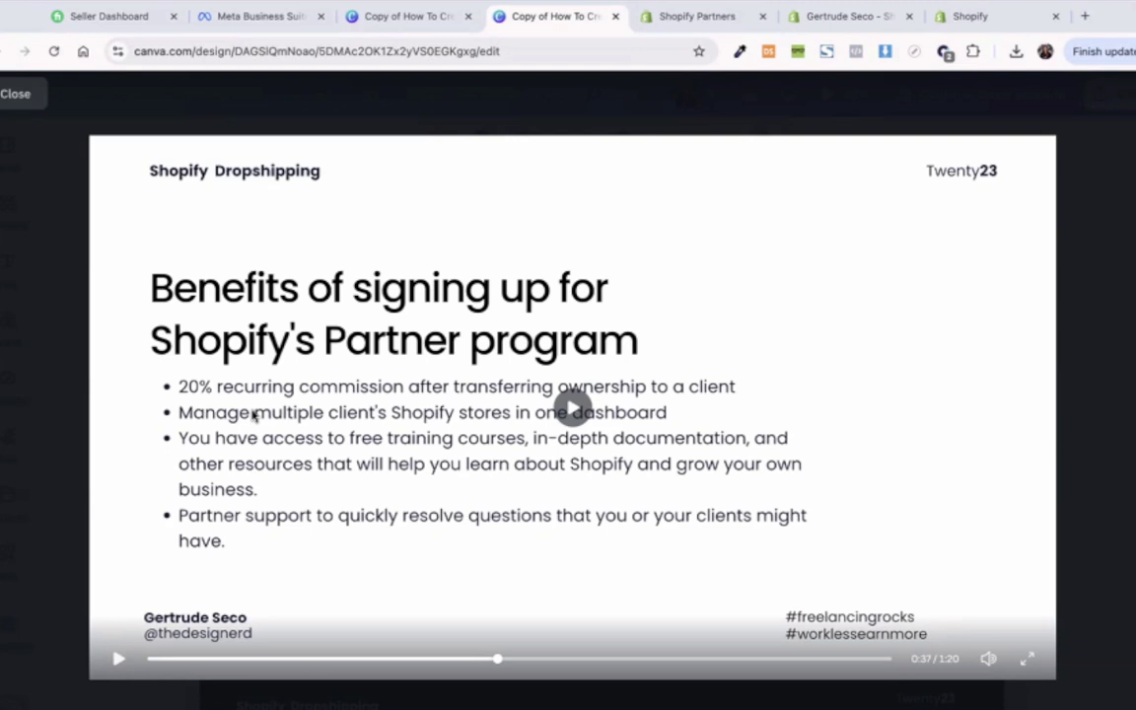
key(Right)
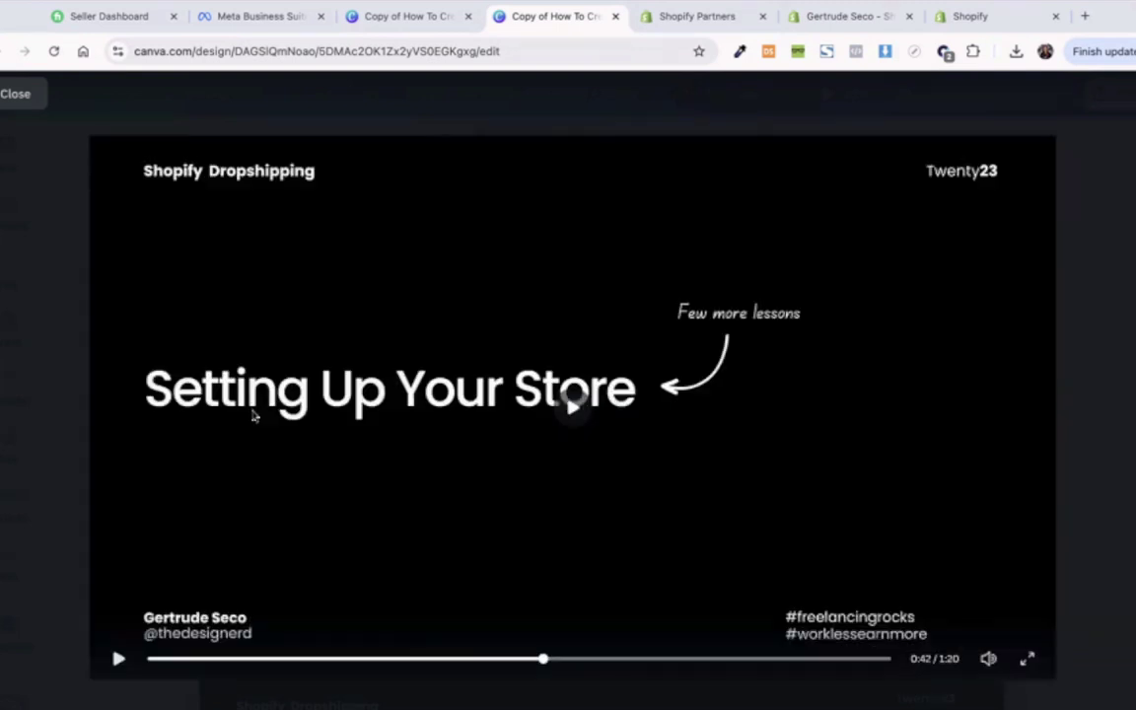
key(Right)
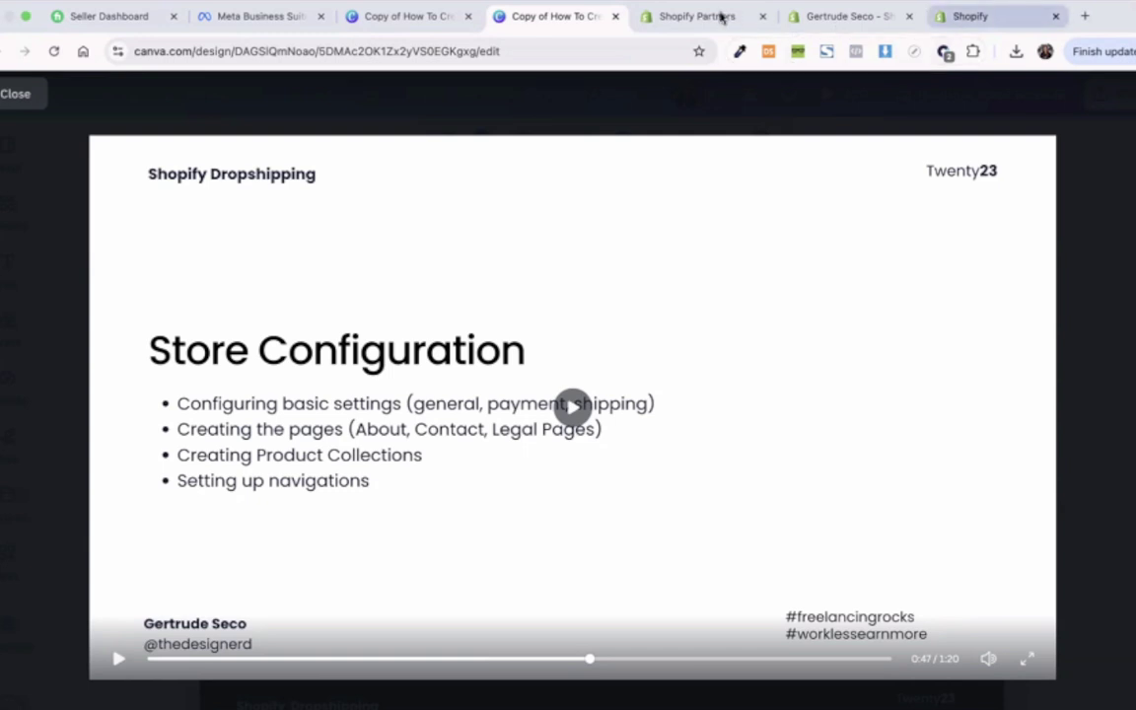
Step: Log into the goldworld store from the Development stores list in Shopify Partners
key(super+9)
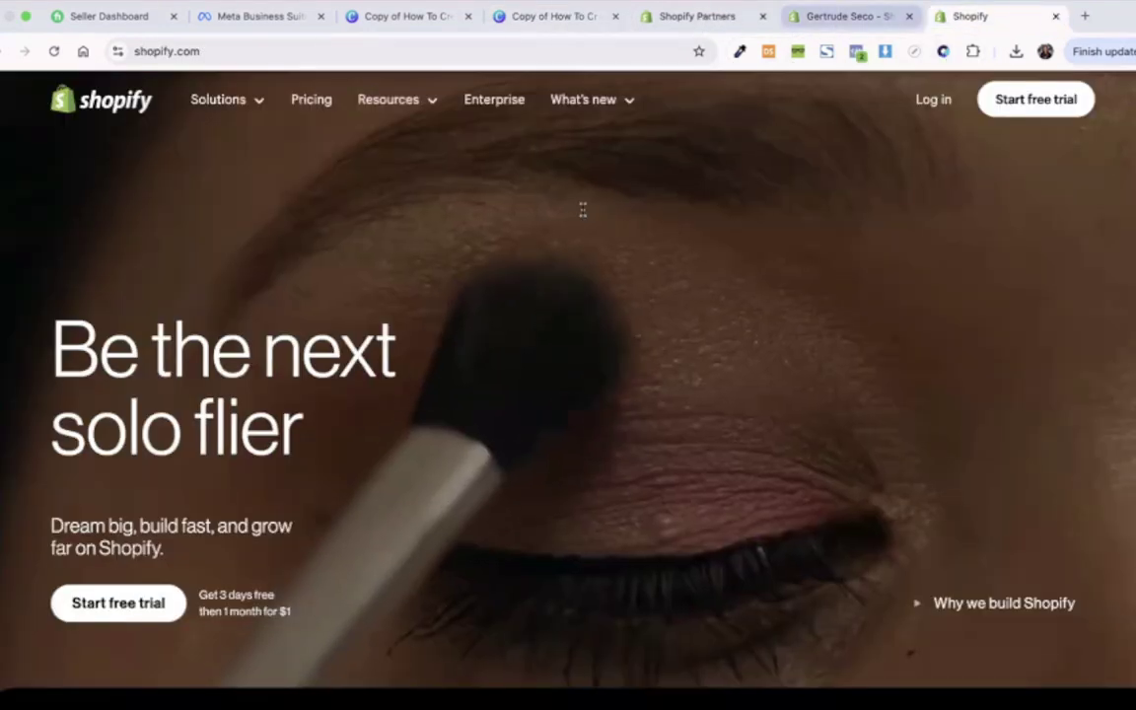
key(super+5)
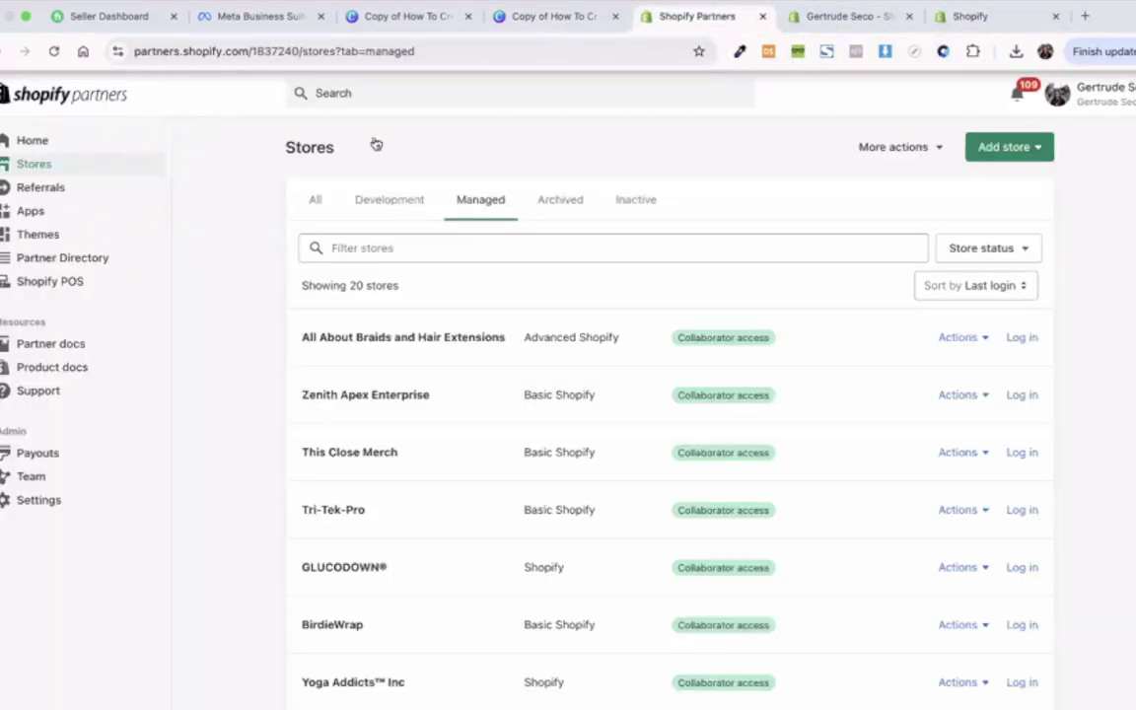
scroll(375, 145, down, 1)
click(373, 150)
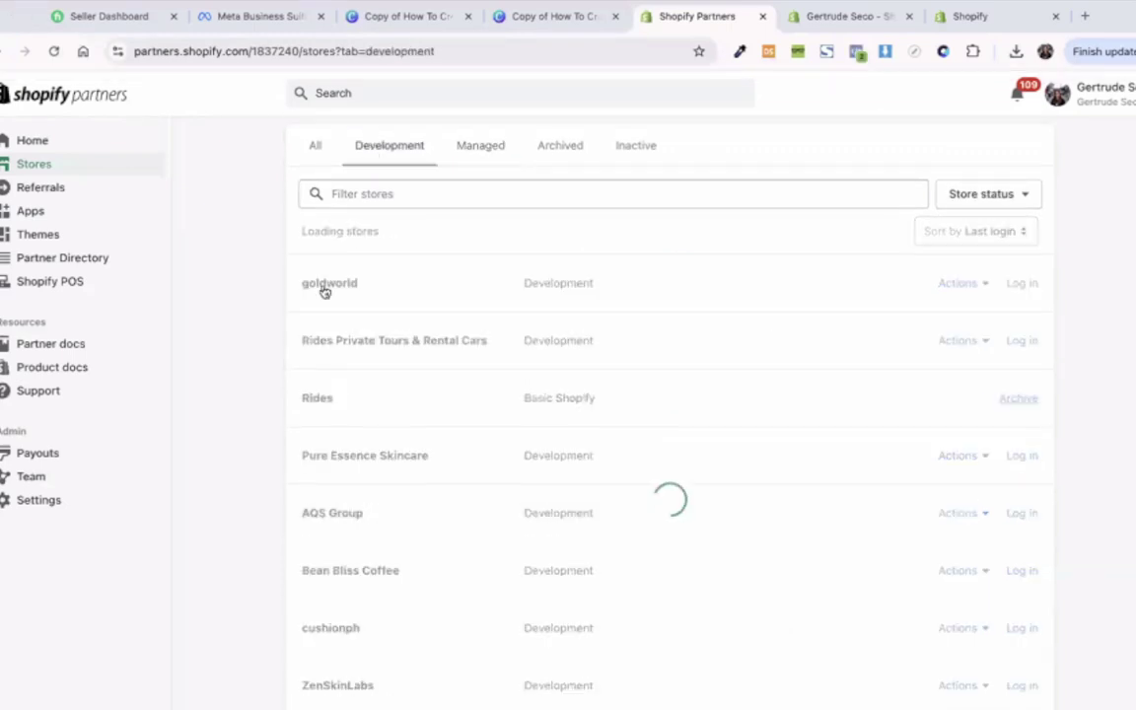
click(1022, 283)
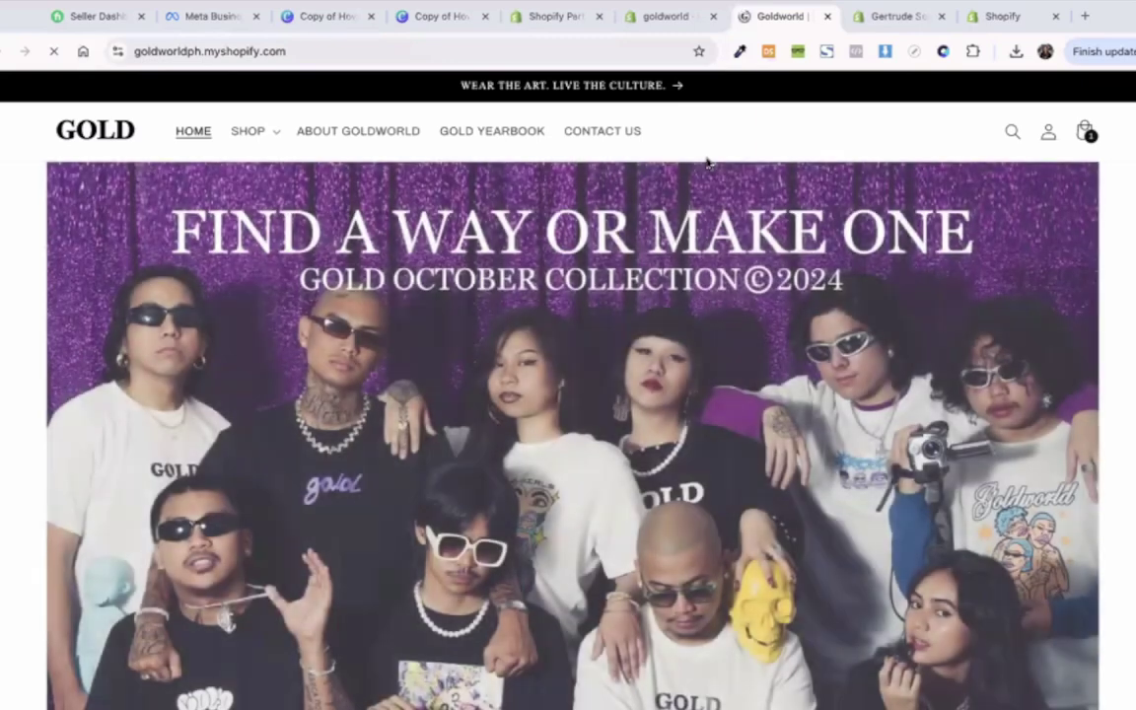
Step: Scroll the goldworld storefront to its footer, then switch to the store's admin Home page
scroll(707, 164, down, 15)
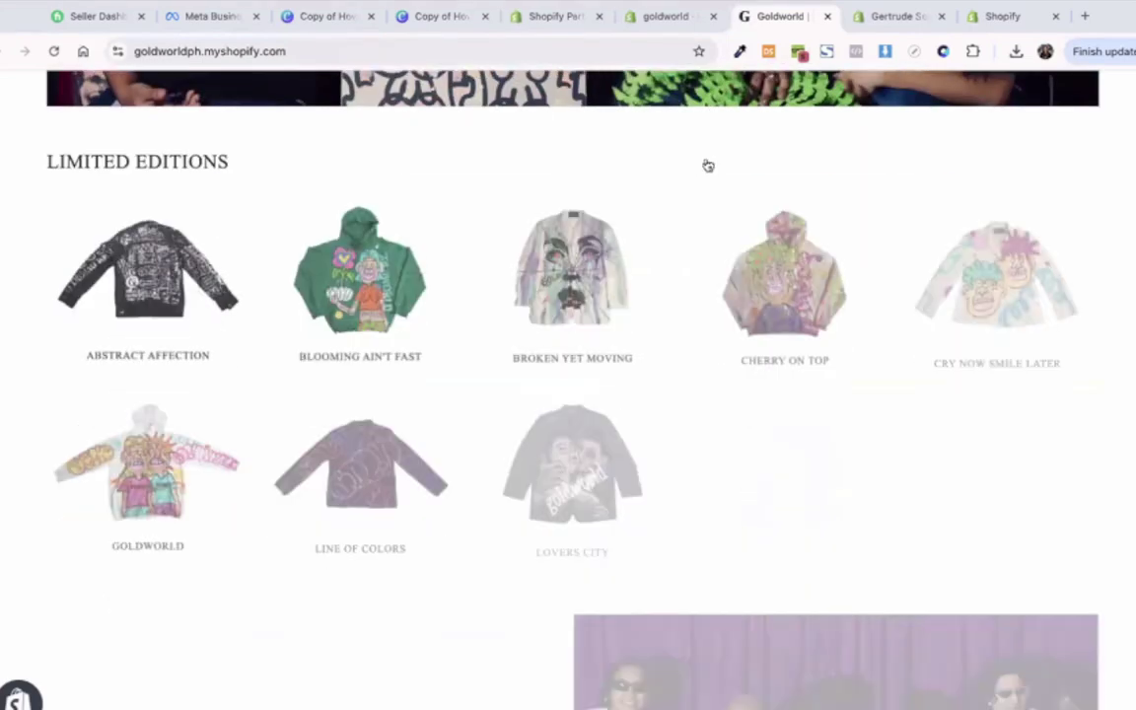
scroll(688, 36, down, 4)
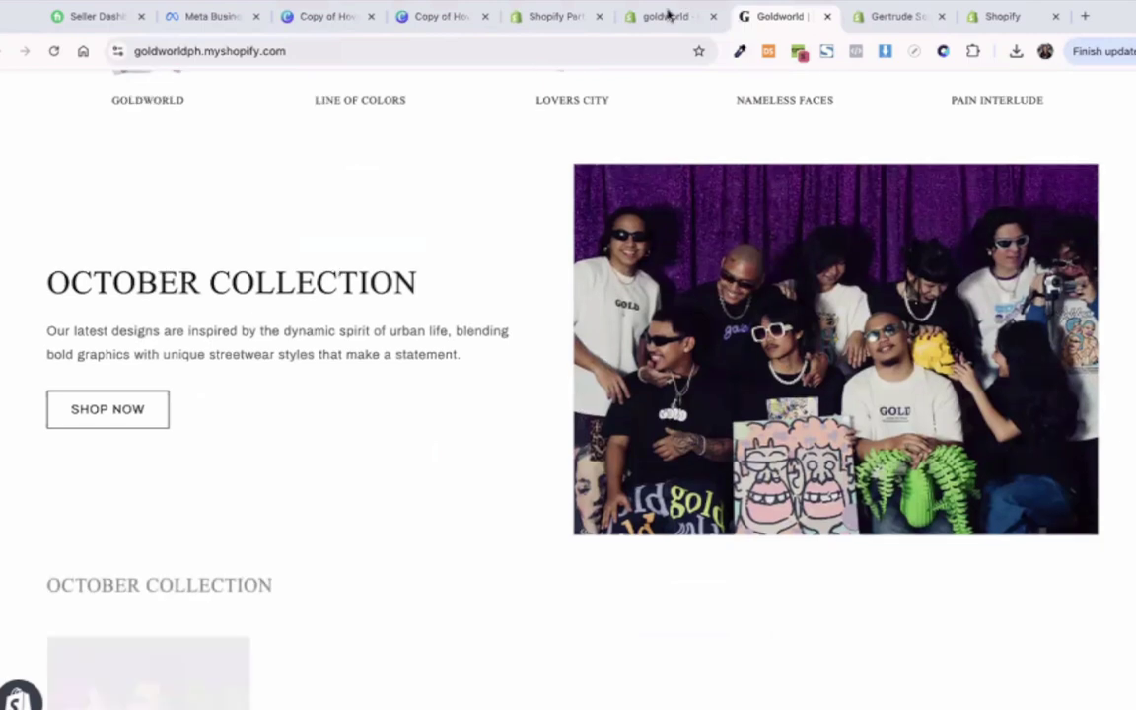
scroll(668, 13, down, 6)
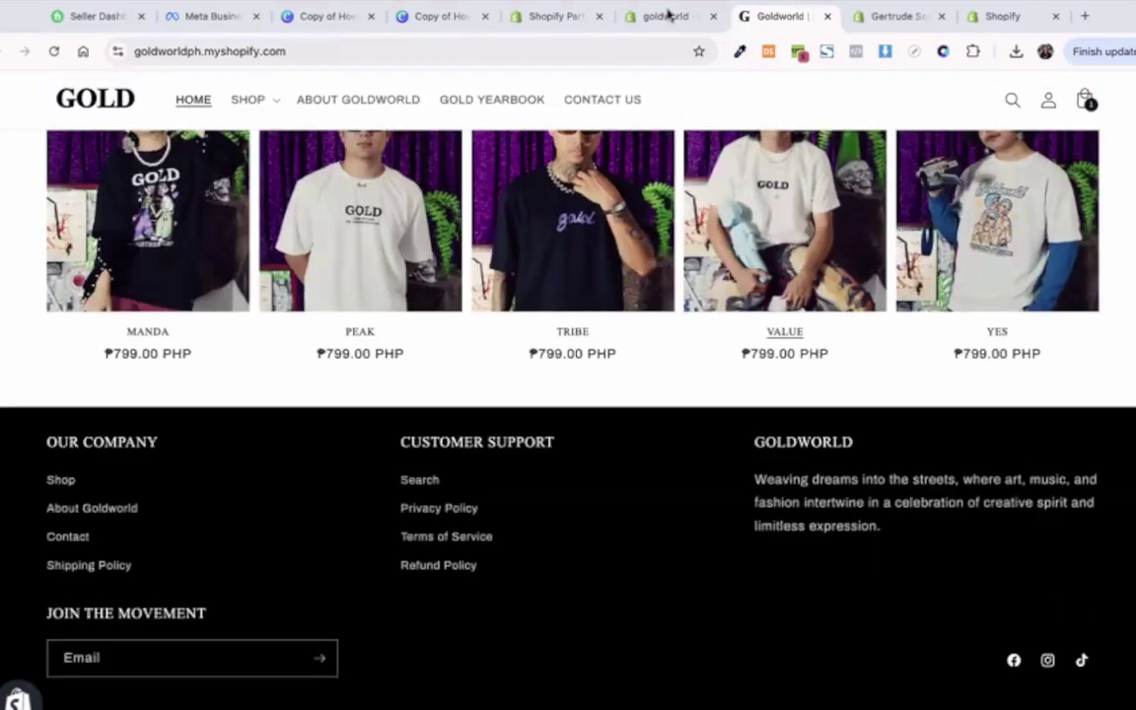
scroll(669, 14, up, 3)
click(669, 14)
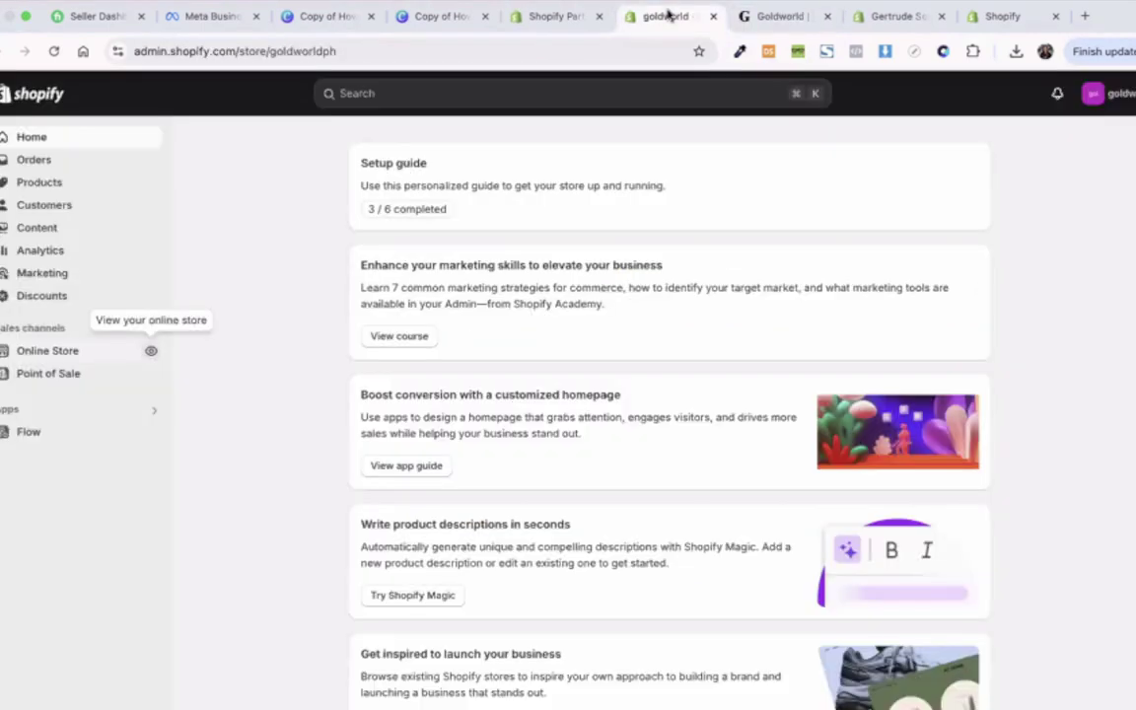
Step: Open the goldworld admin's Orders page, which shows no orders yet
click(63, 162)
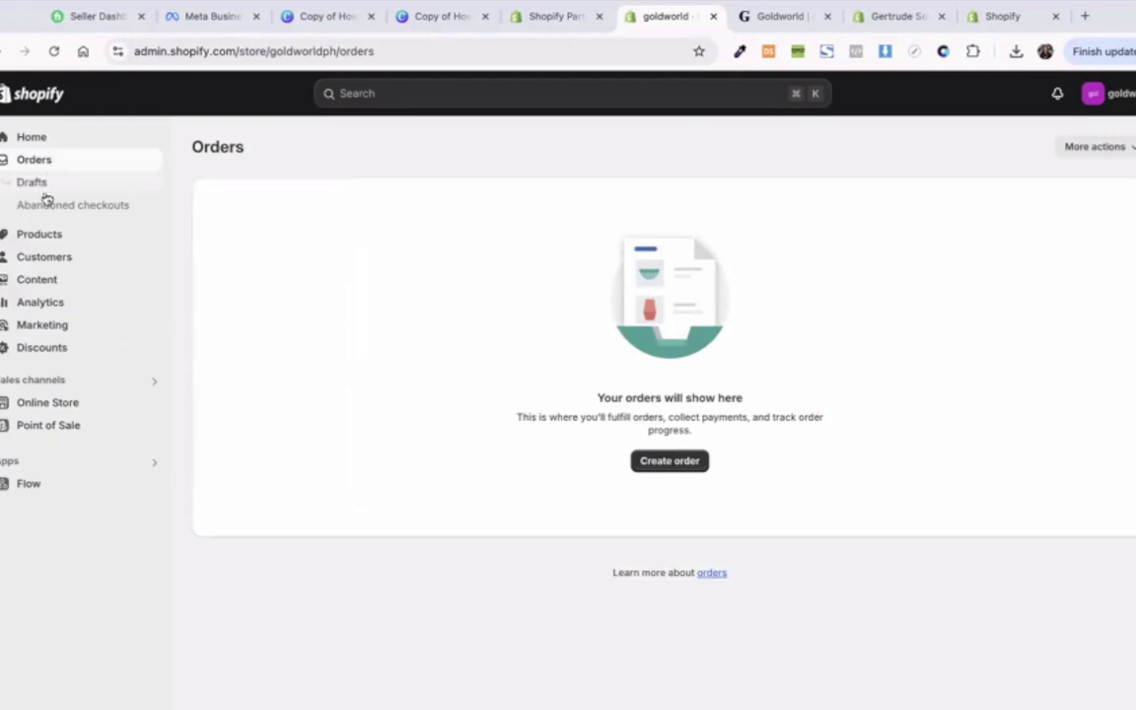
Step: Check the two abandoned checkouts, then go to the Products list
click(54, 207)
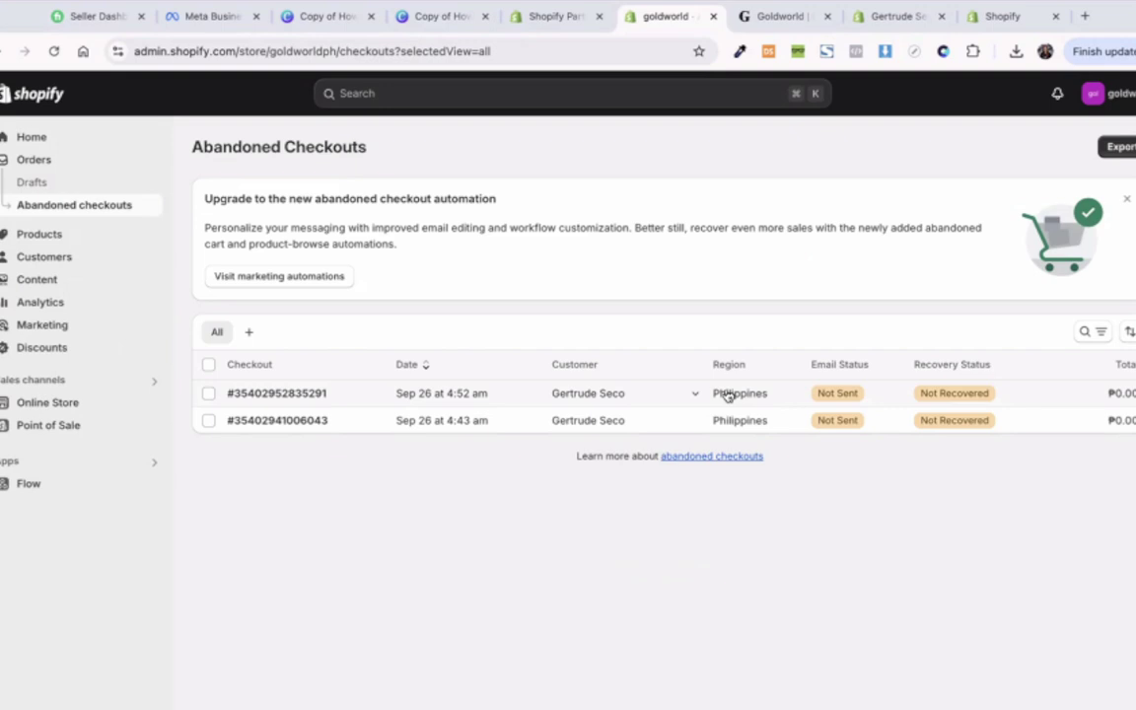
click(40, 234)
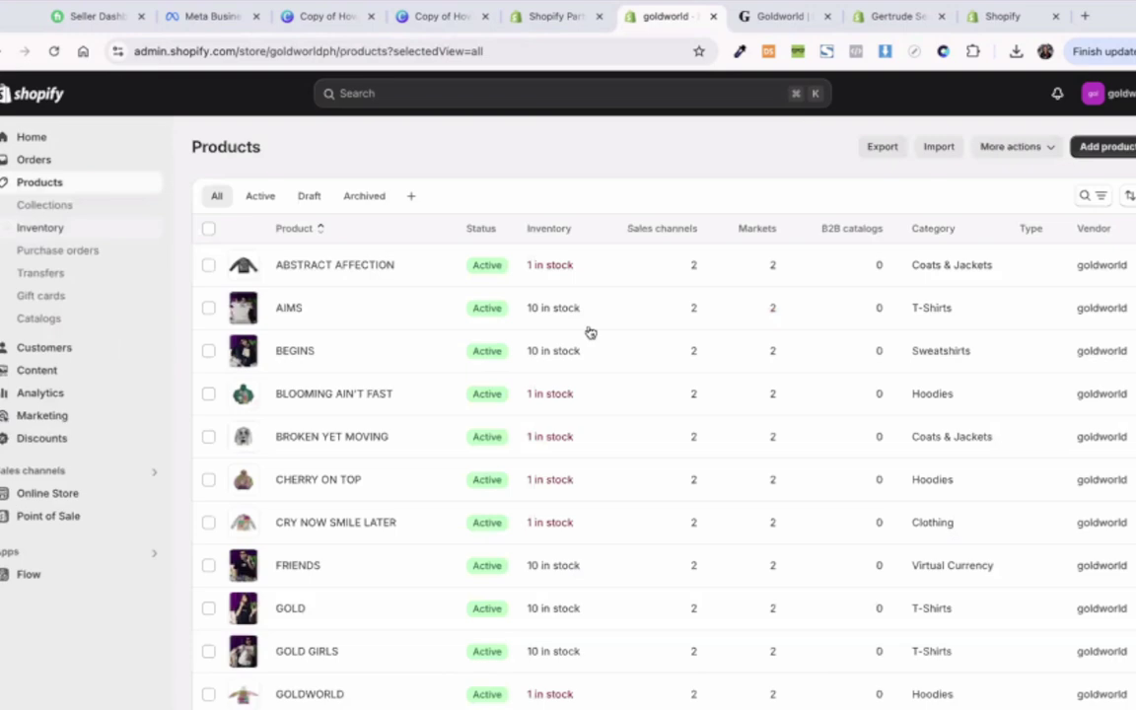
Step: Scroll through the product list, then start a new blank product
scroll(590, 332, down, 5)
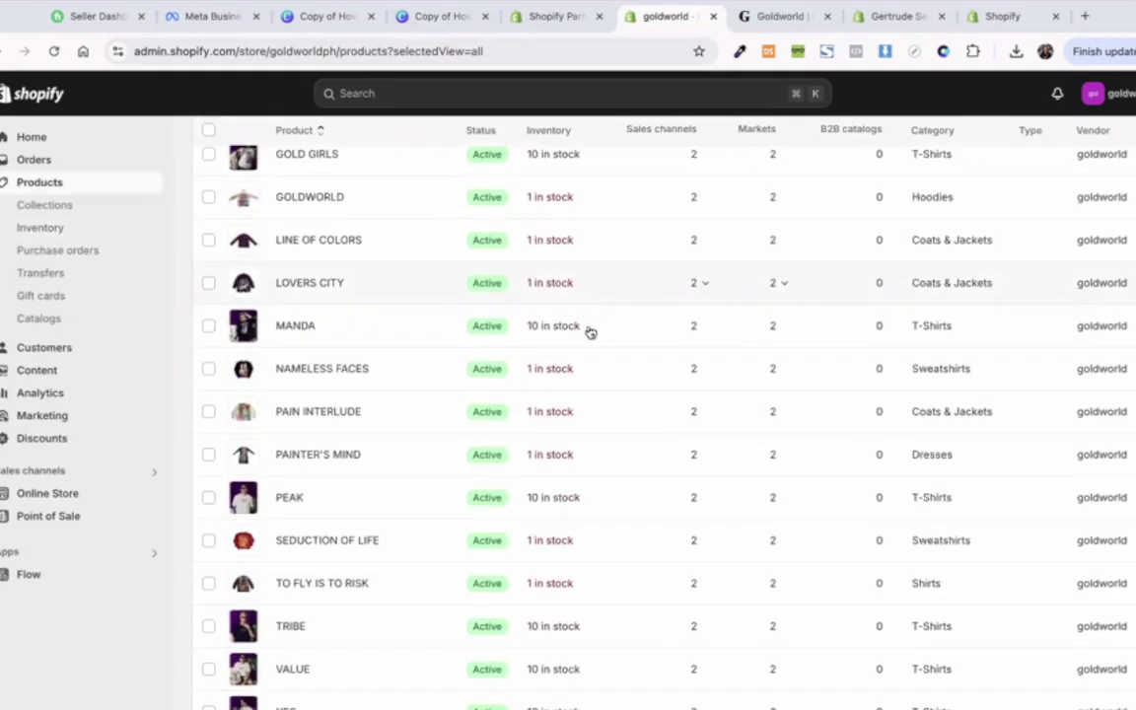
scroll(588, 329, up, 10)
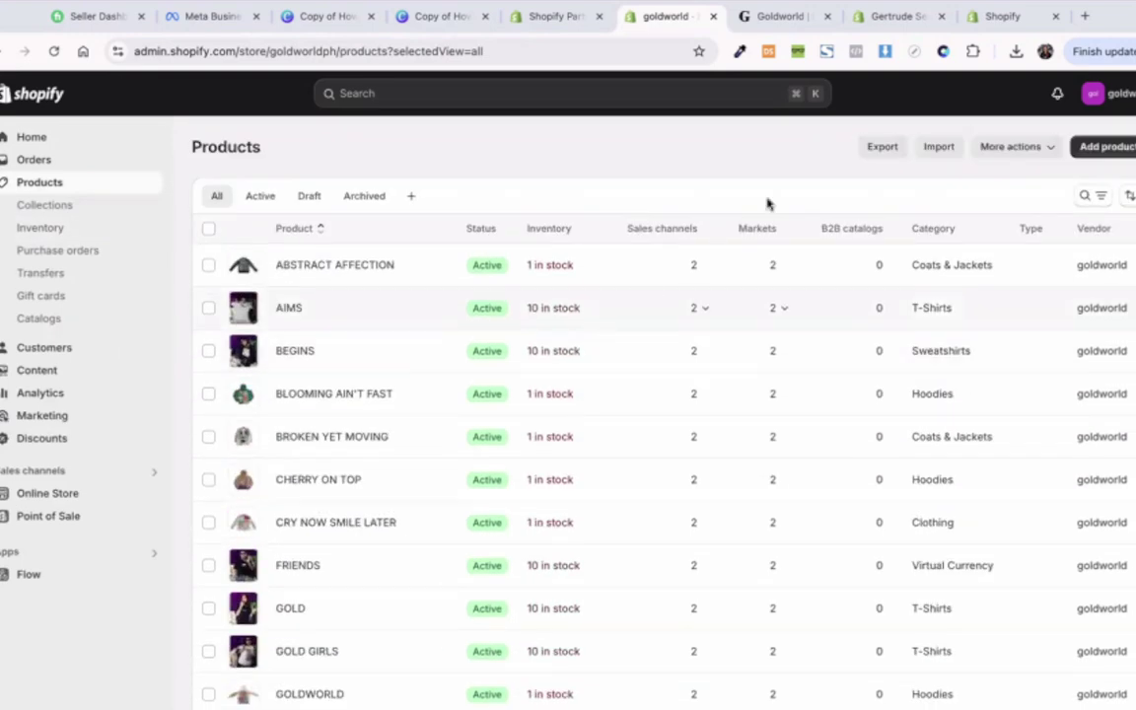
click(1104, 150)
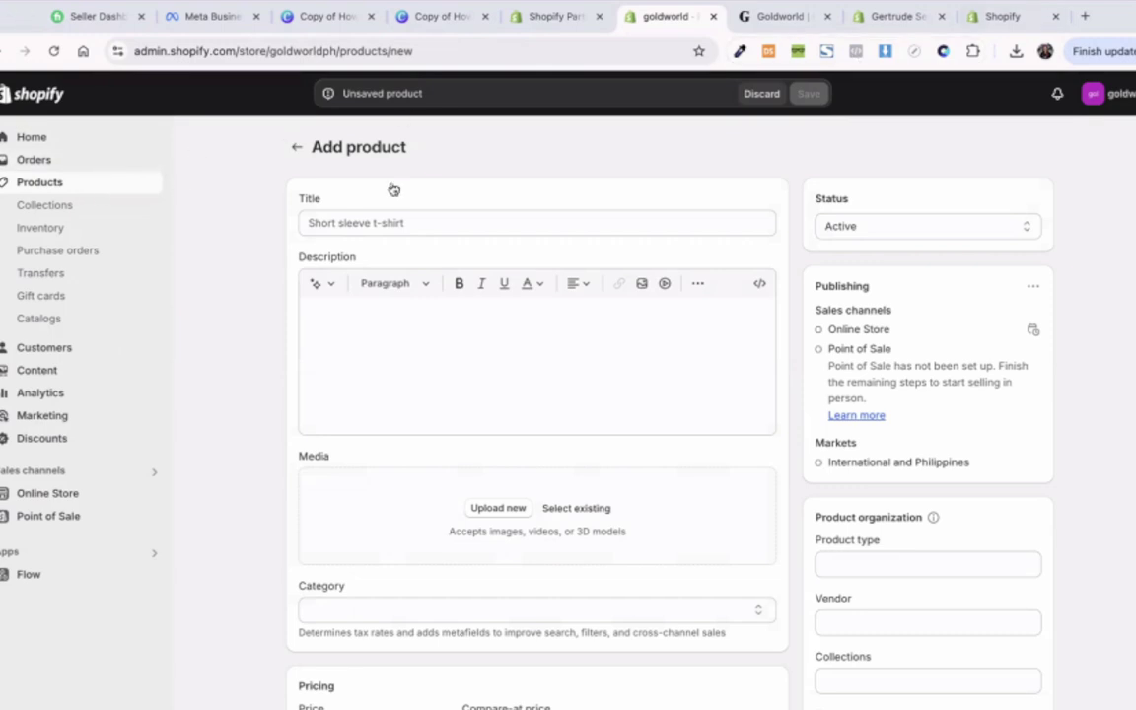
click(297, 146)
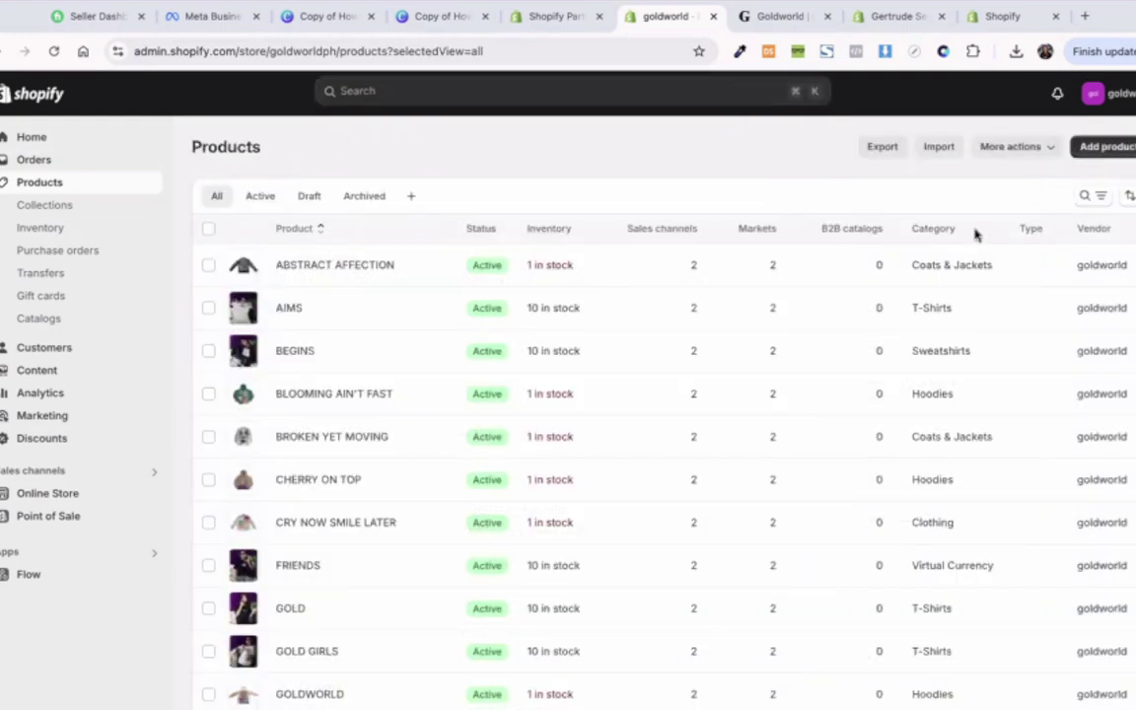
click(1105, 146)
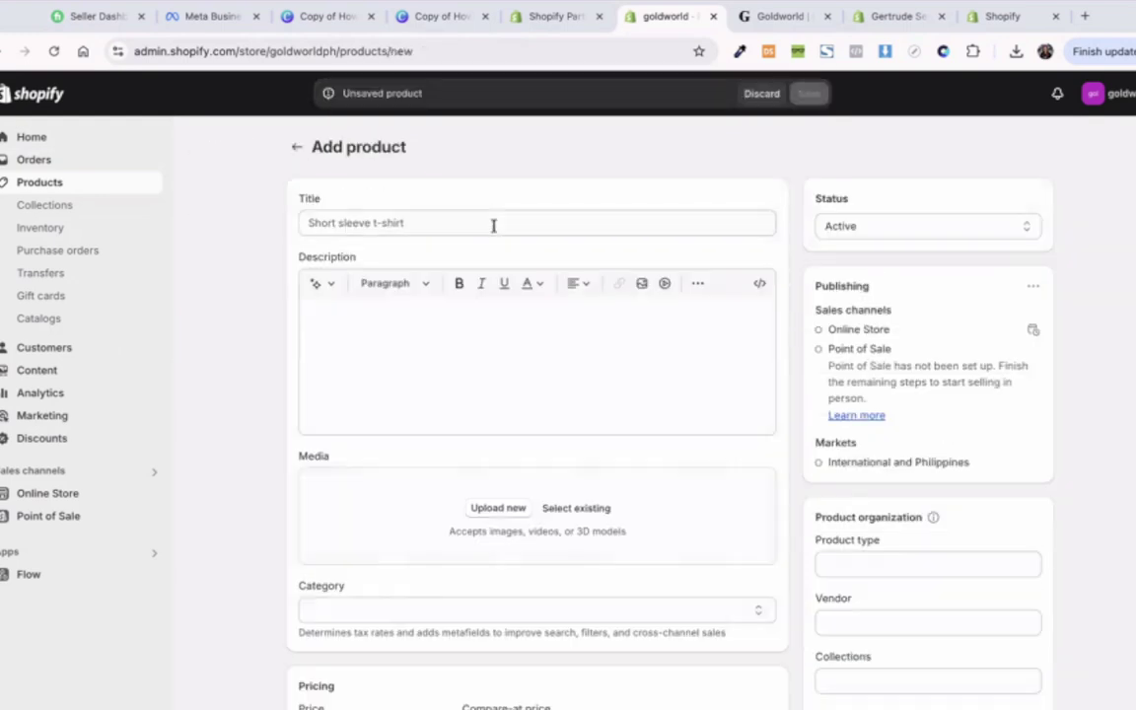
click(493, 225)
scroll(484, 231, down, 2)
click(401, 261)
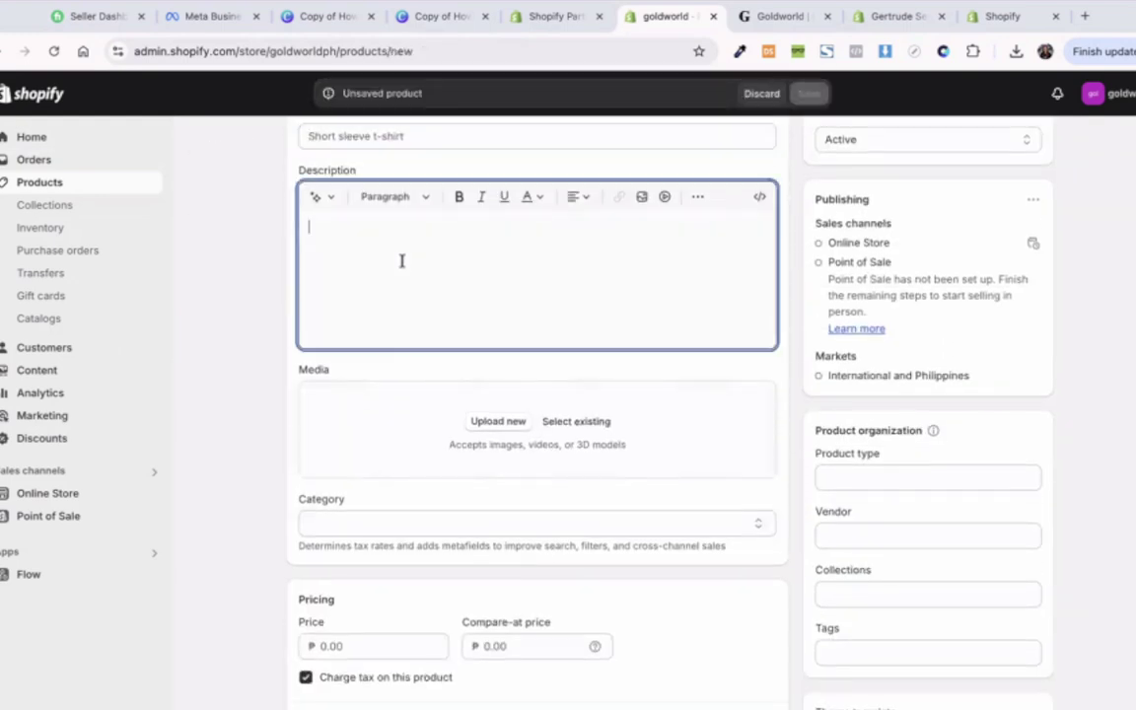
scroll(401, 266, down, 3)
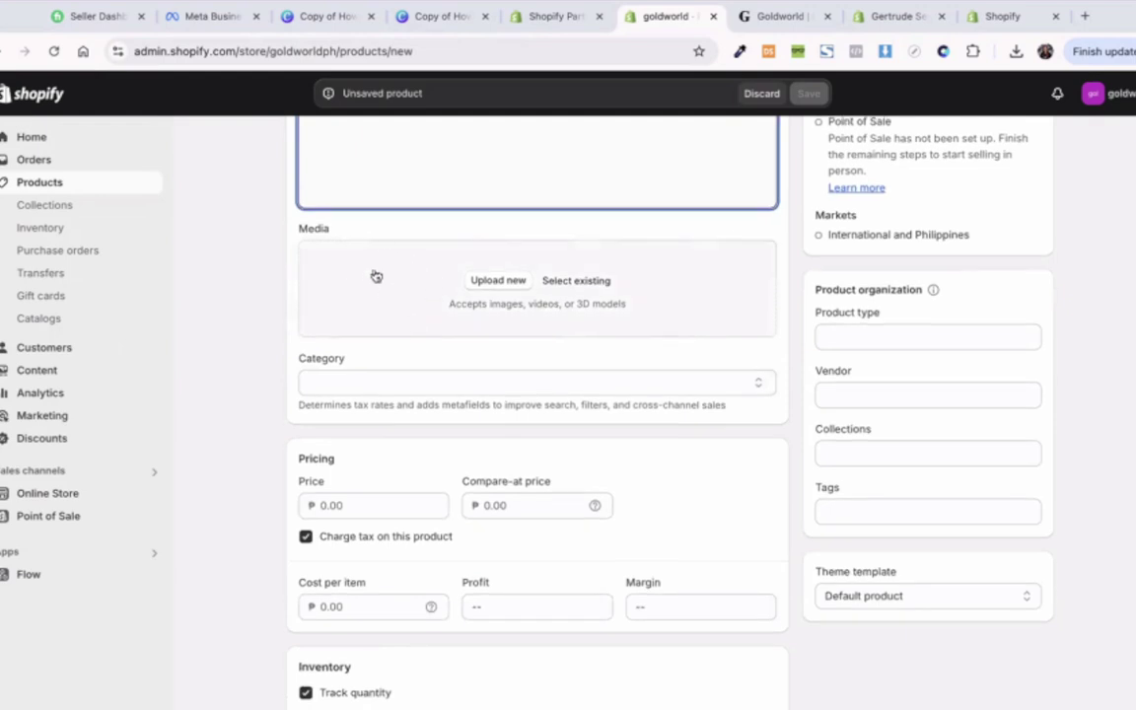
scroll(376, 276, down, 2)
click(368, 293)
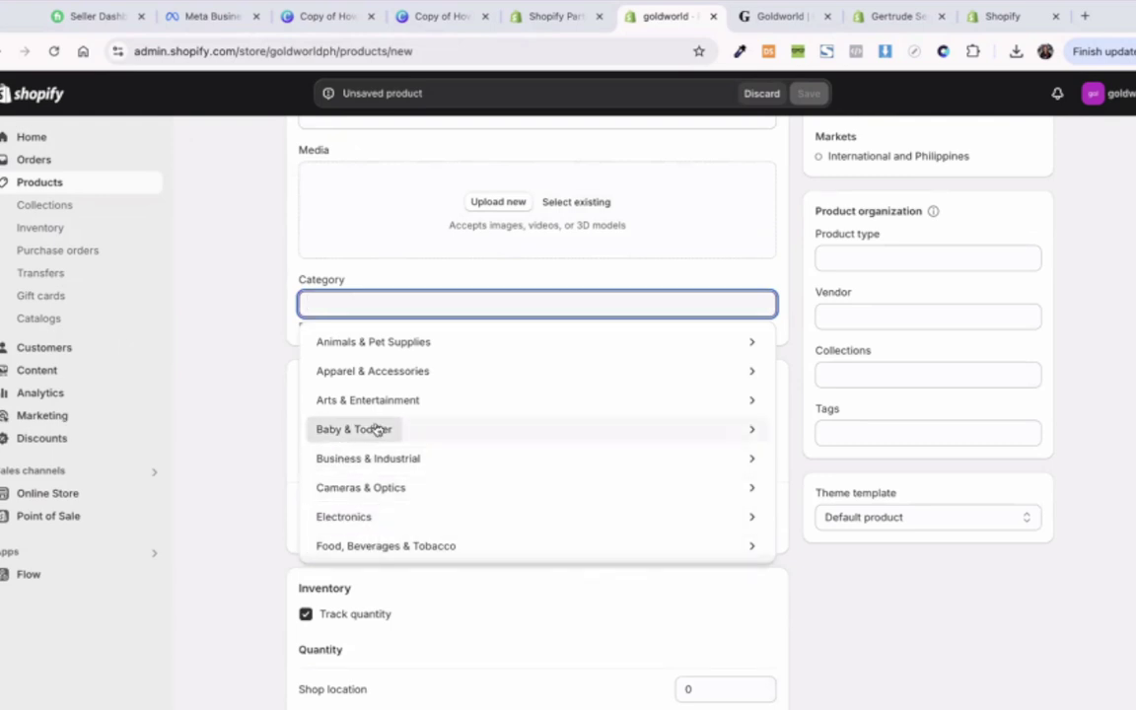
click(387, 280)
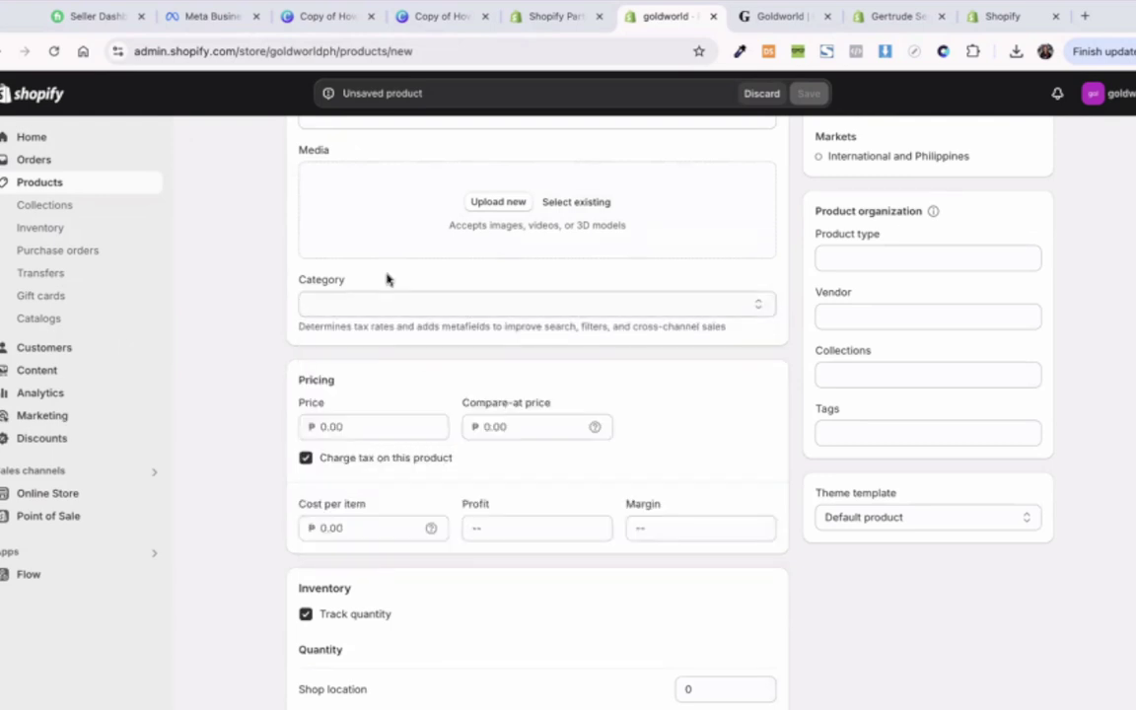
scroll(360, 296, down, 3)
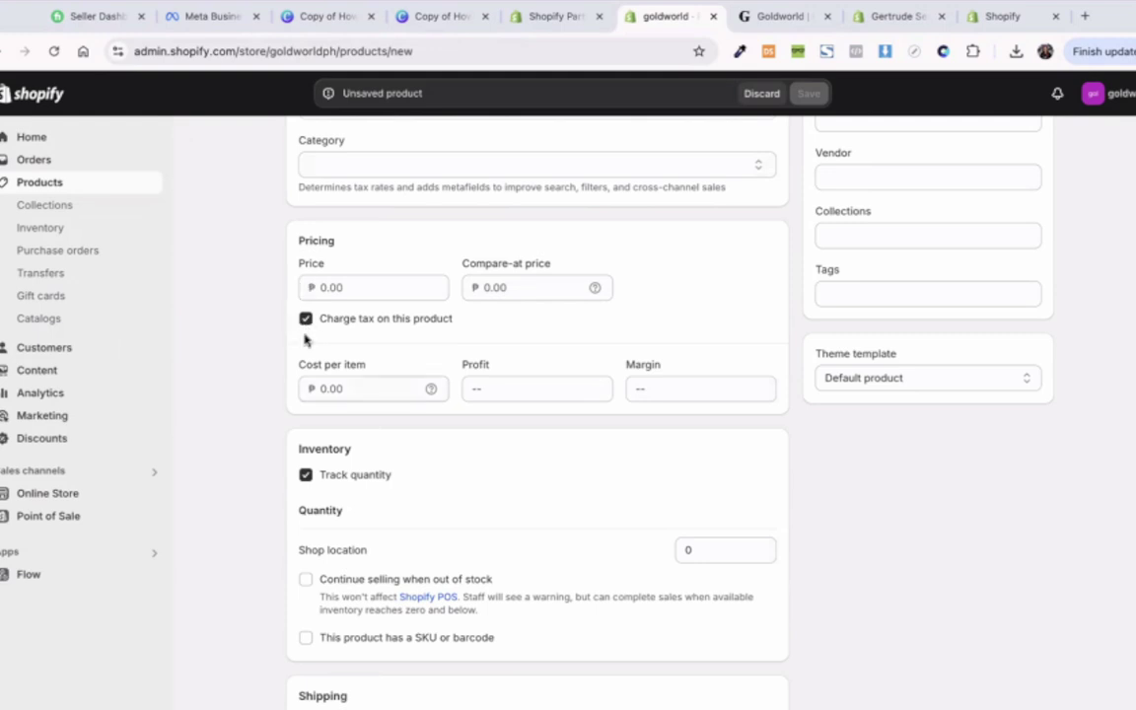
scroll(305, 339, down, 1)
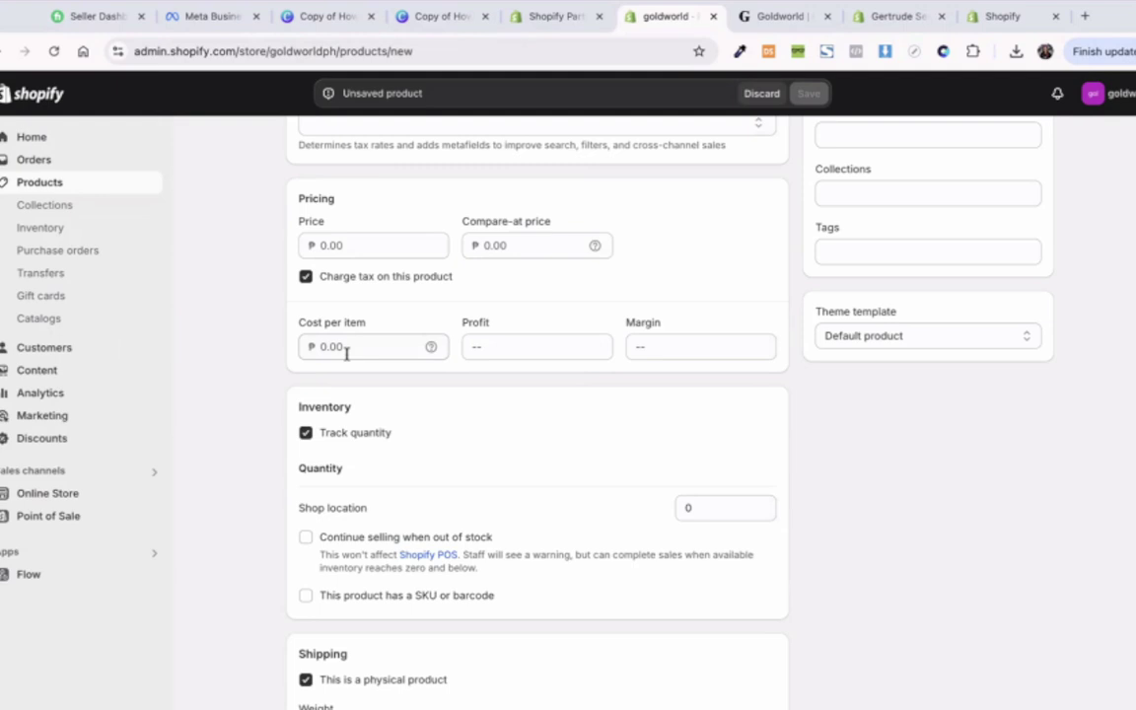
scroll(340, 394, down, 2)
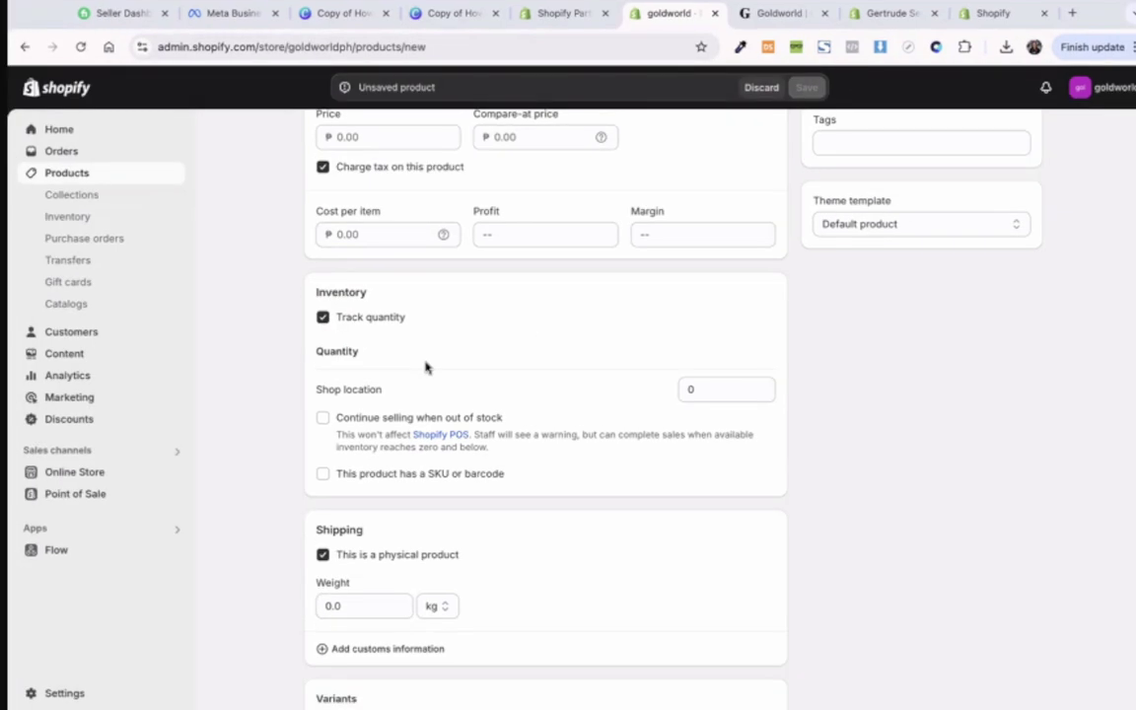
scroll(425, 367, down, 3)
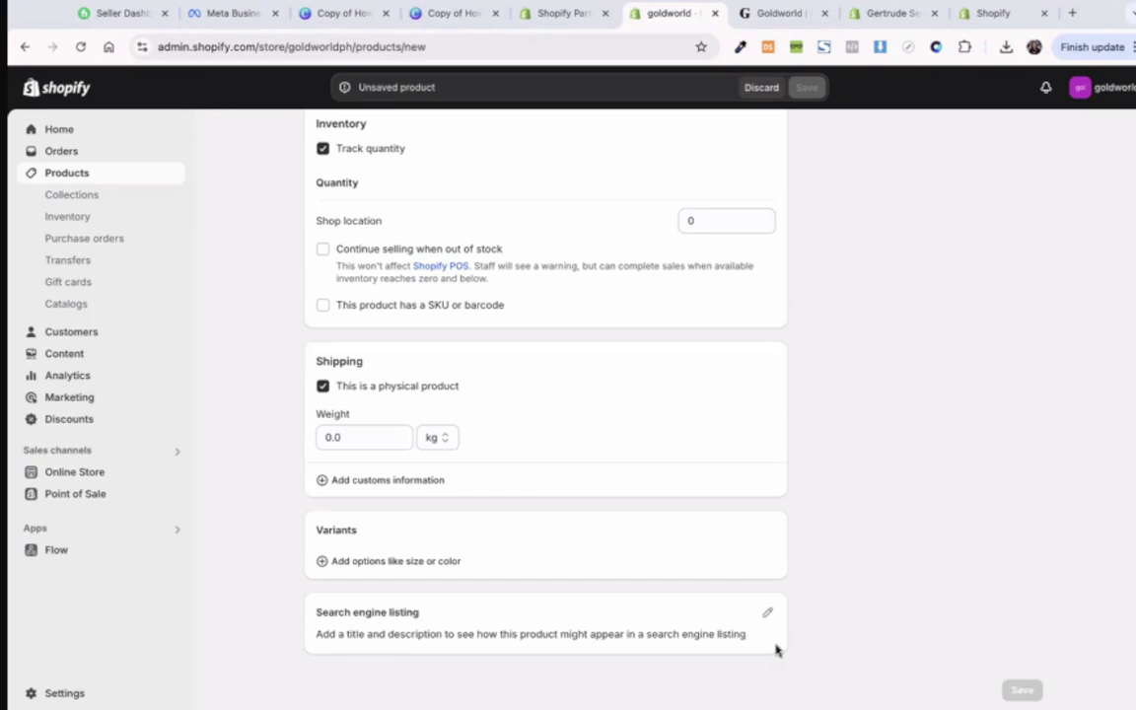
Step: Open Collections in the admin, then view the October Collections page on the live storefront
click(88, 203)
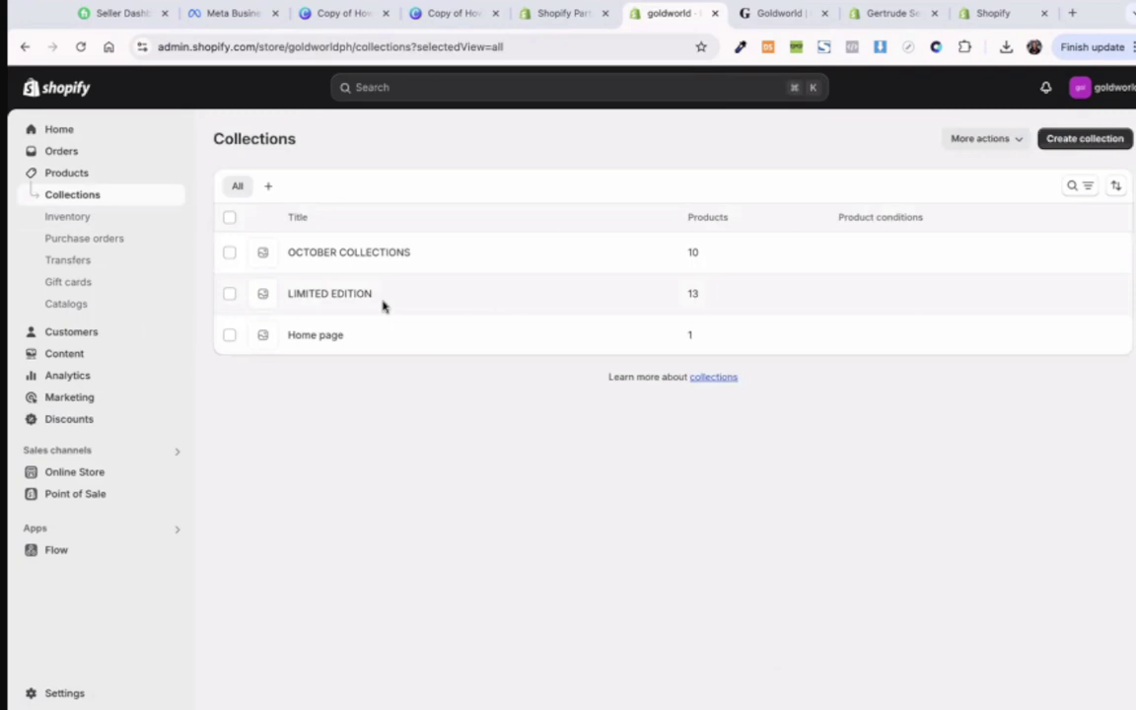
click(771, 14)
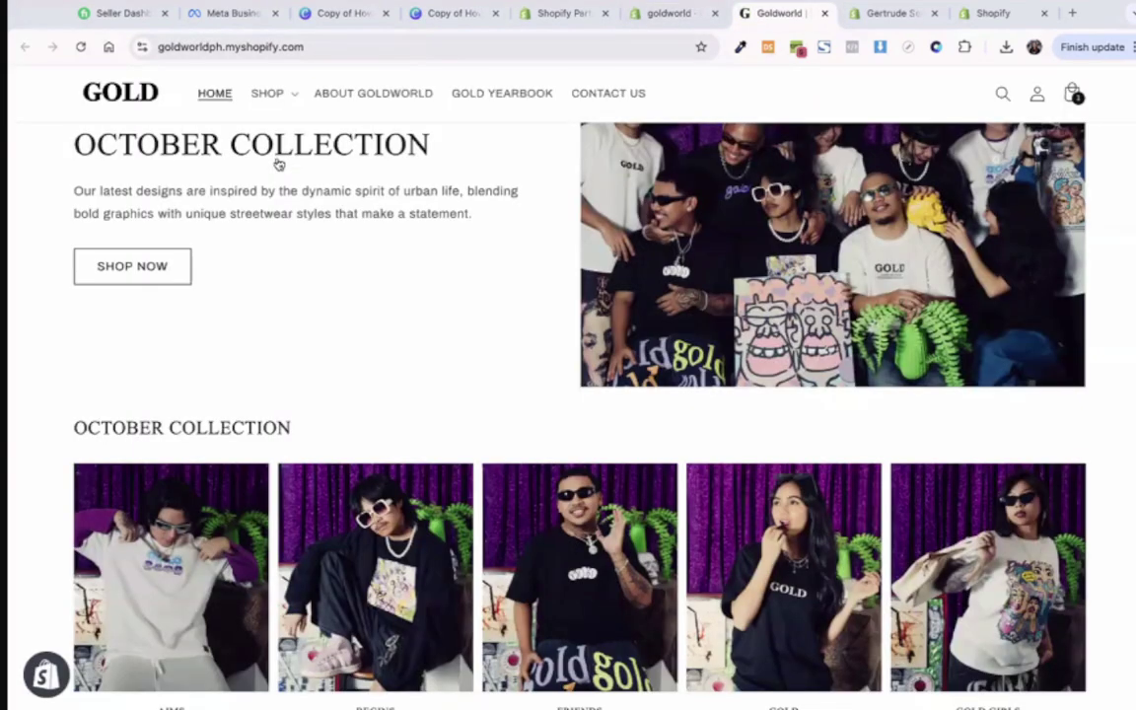
scroll(308, 243, up, 1)
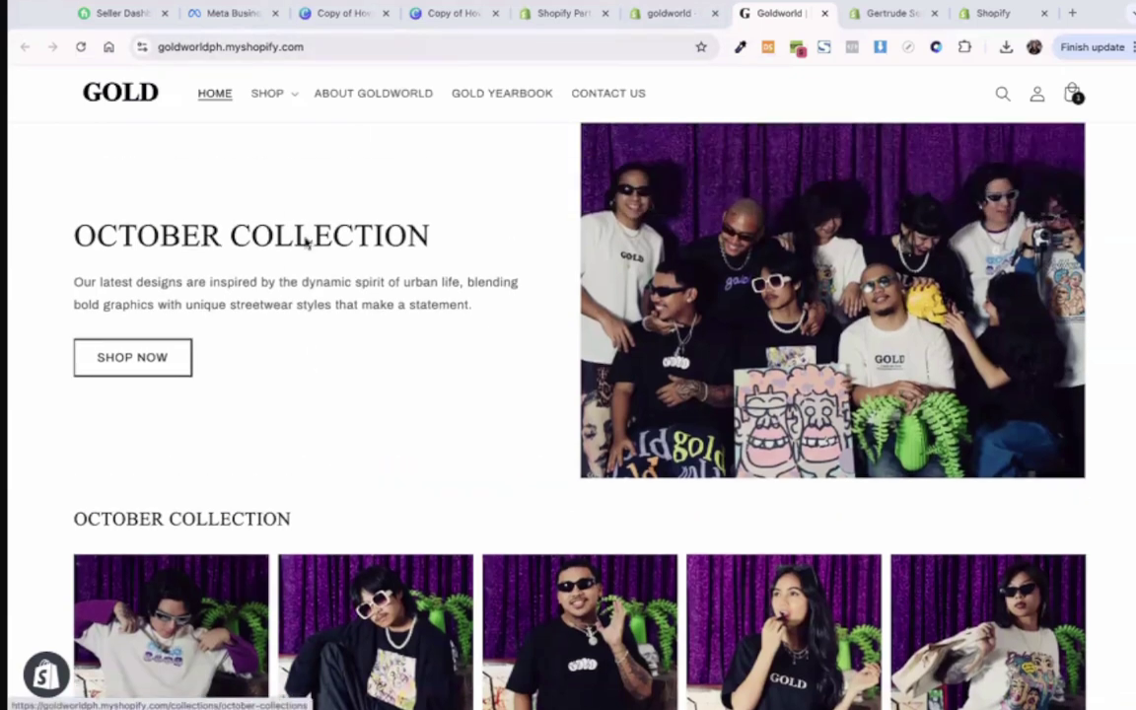
scroll(279, 210, up, 4)
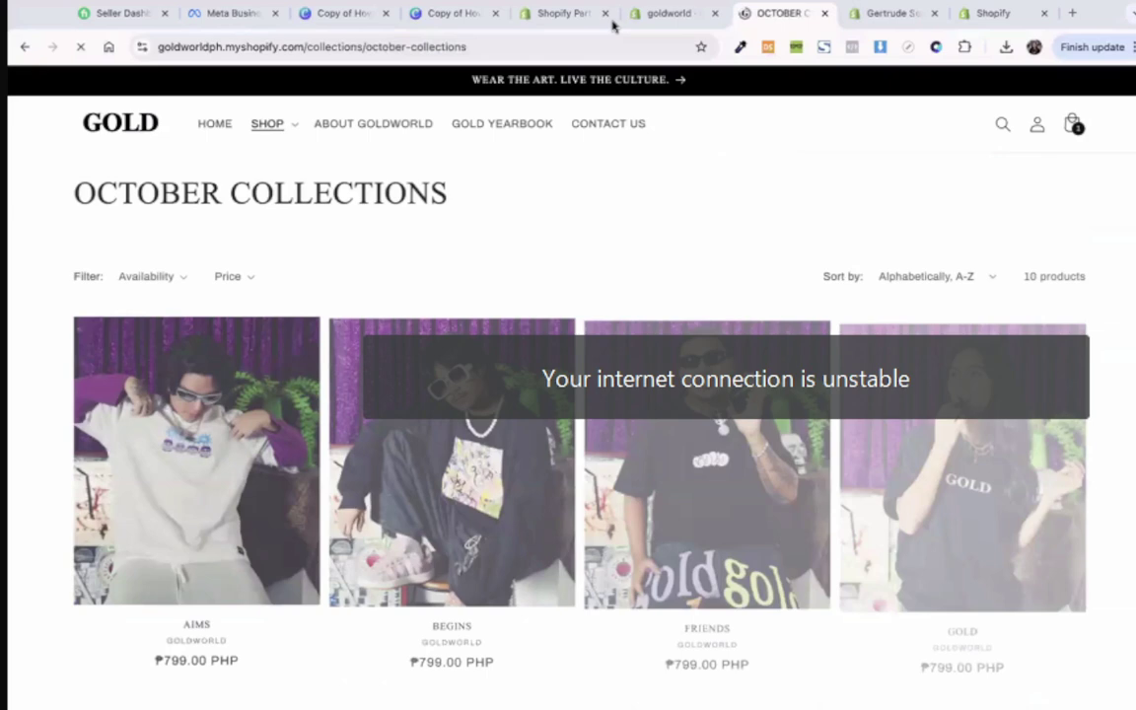
Step: Return to the admin and go through Inventory to the full Products list
click(611, 27)
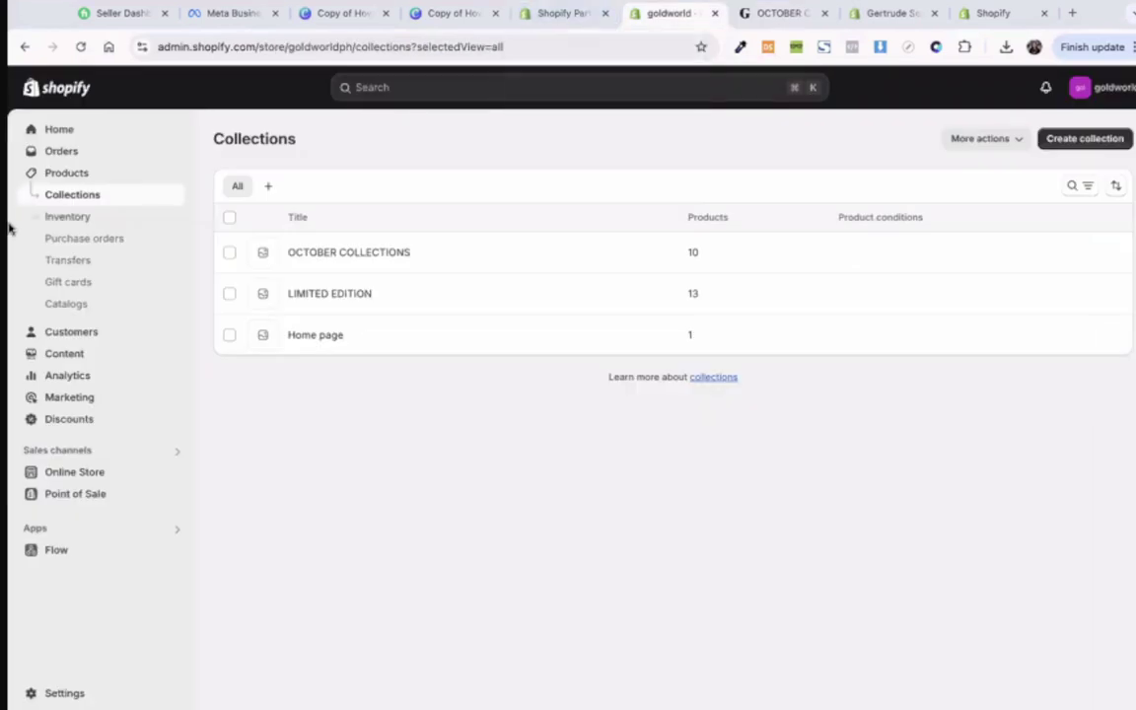
click(90, 225)
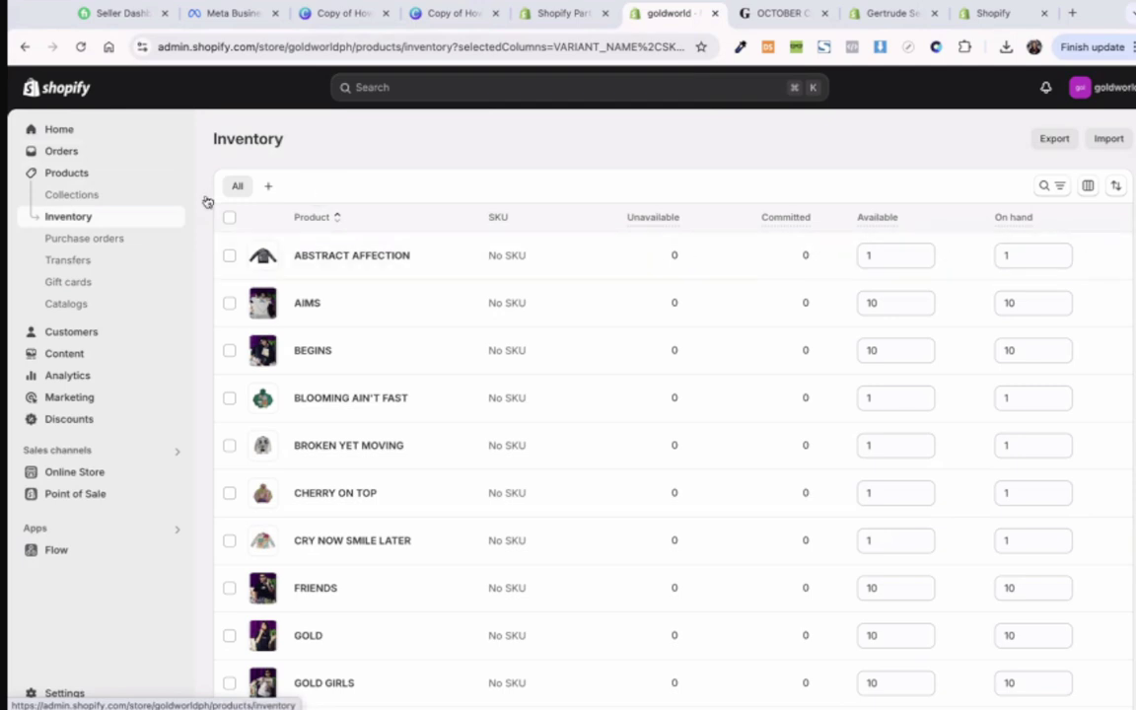
click(96, 168)
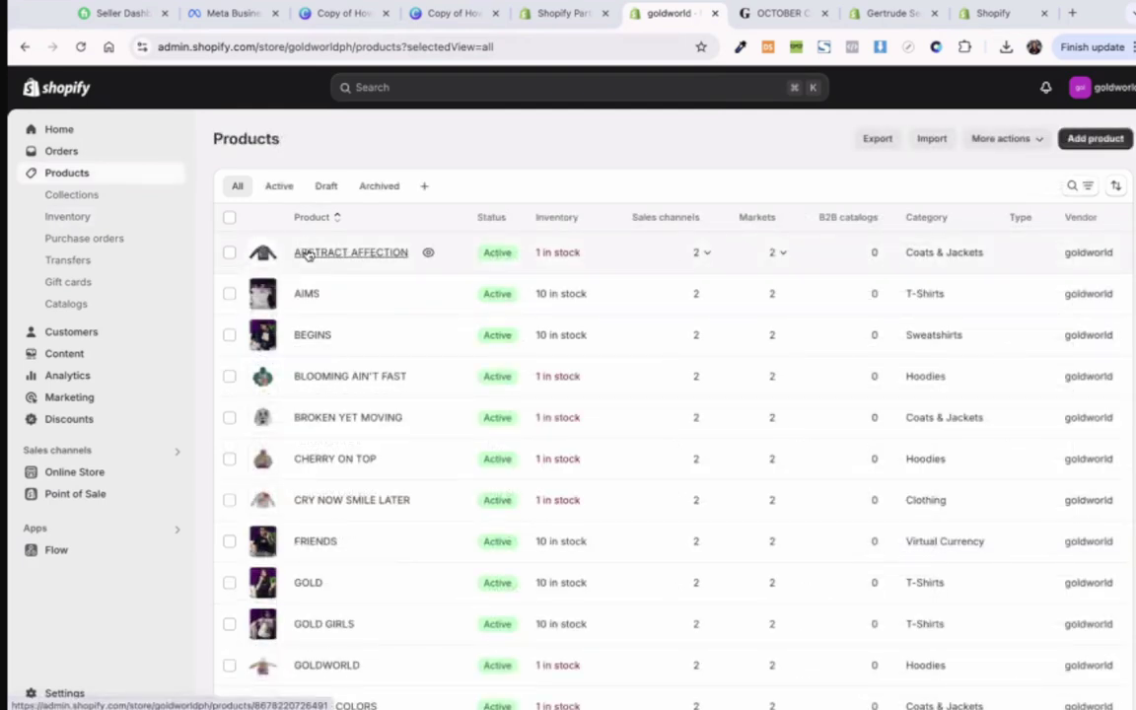
Step: Open ABSTRACT AFFECTION and scroll through its media, pricing, inventory and shipping sections
click(308, 254)
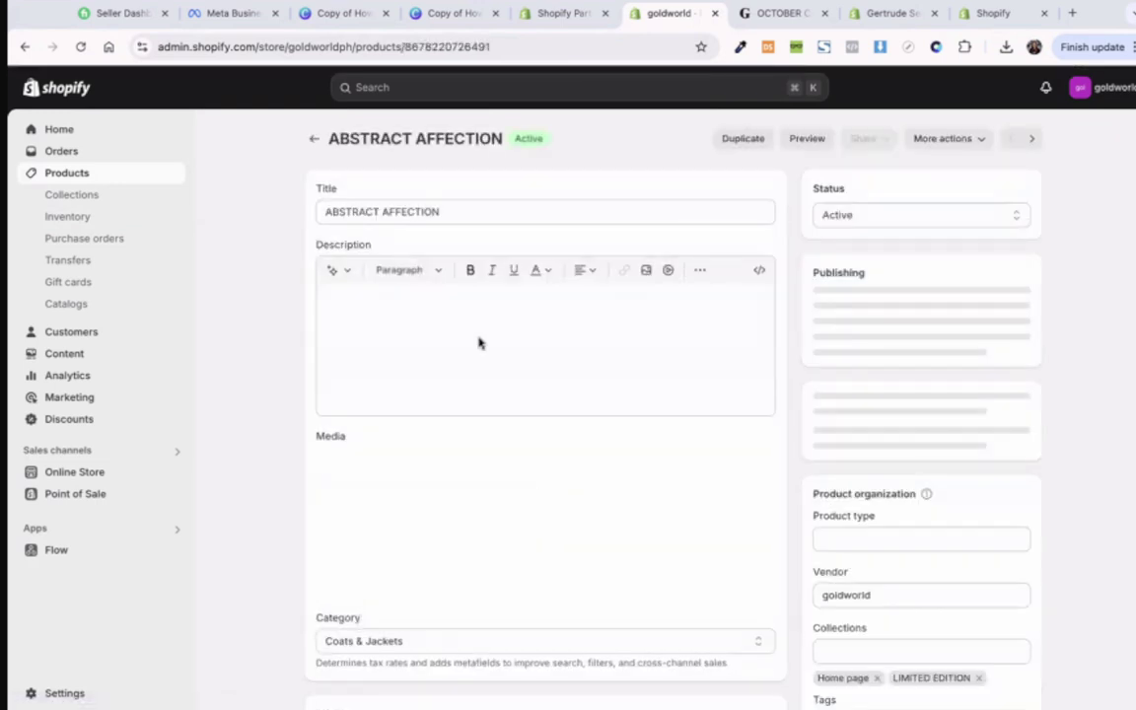
click(414, 220)
scroll(547, 395, down, 4)
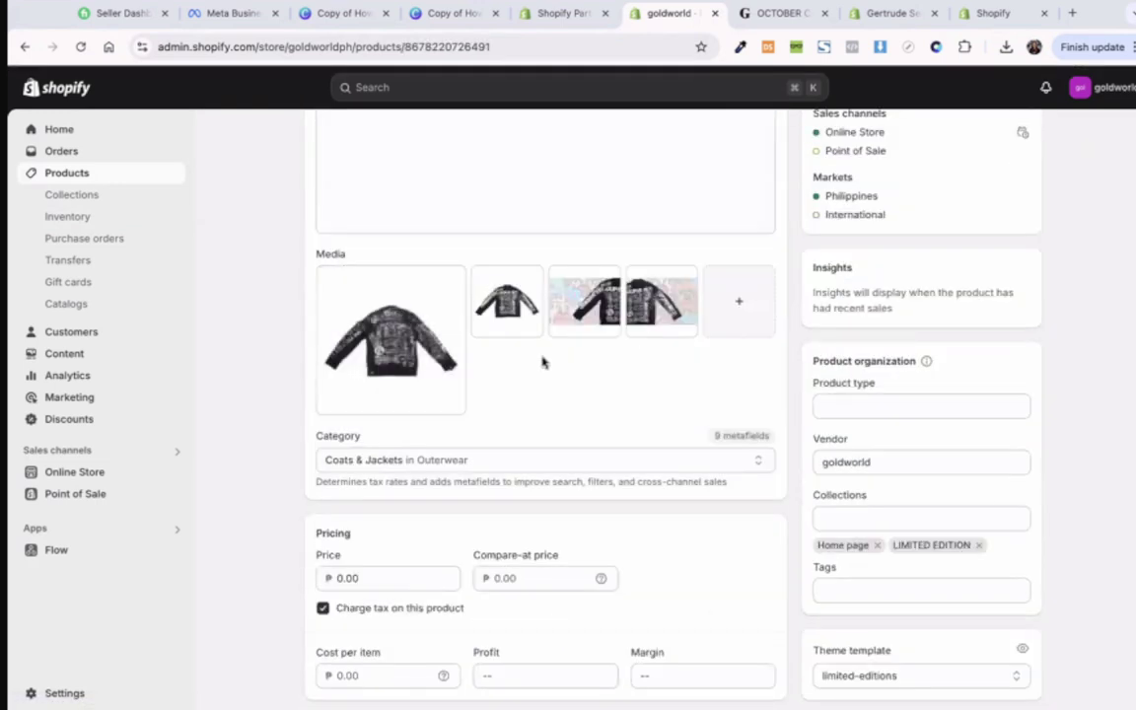
scroll(426, 479, down, 2)
scroll(426, 479, down, 10)
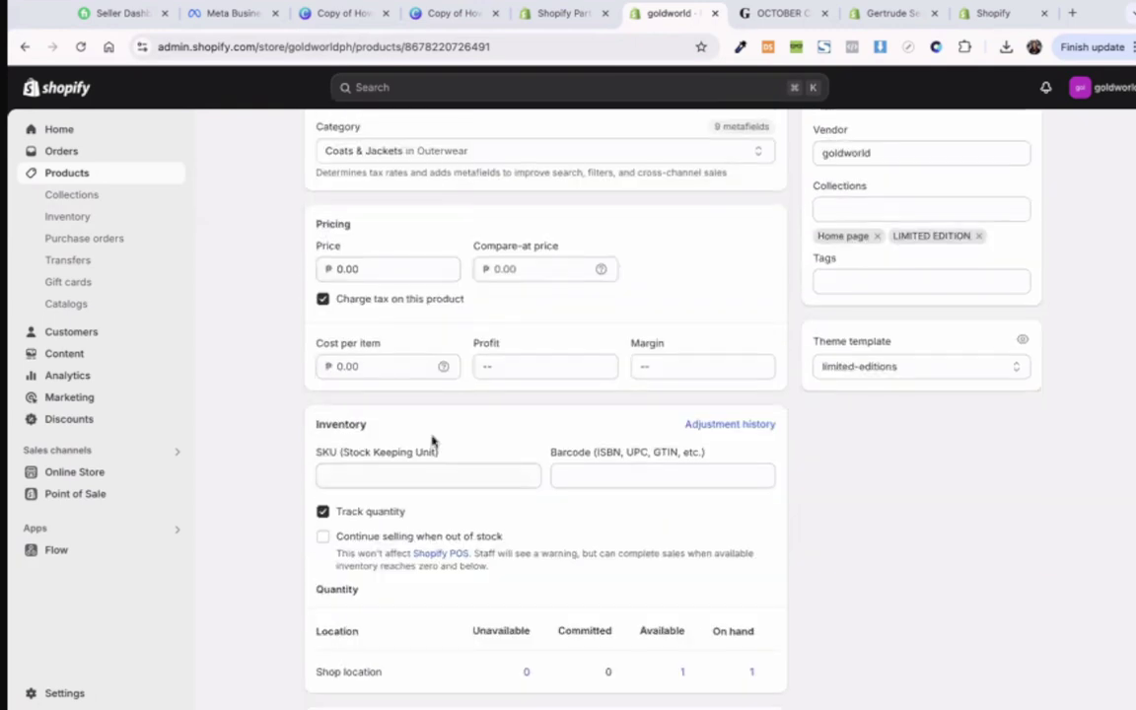
scroll(514, 357, down, 3)
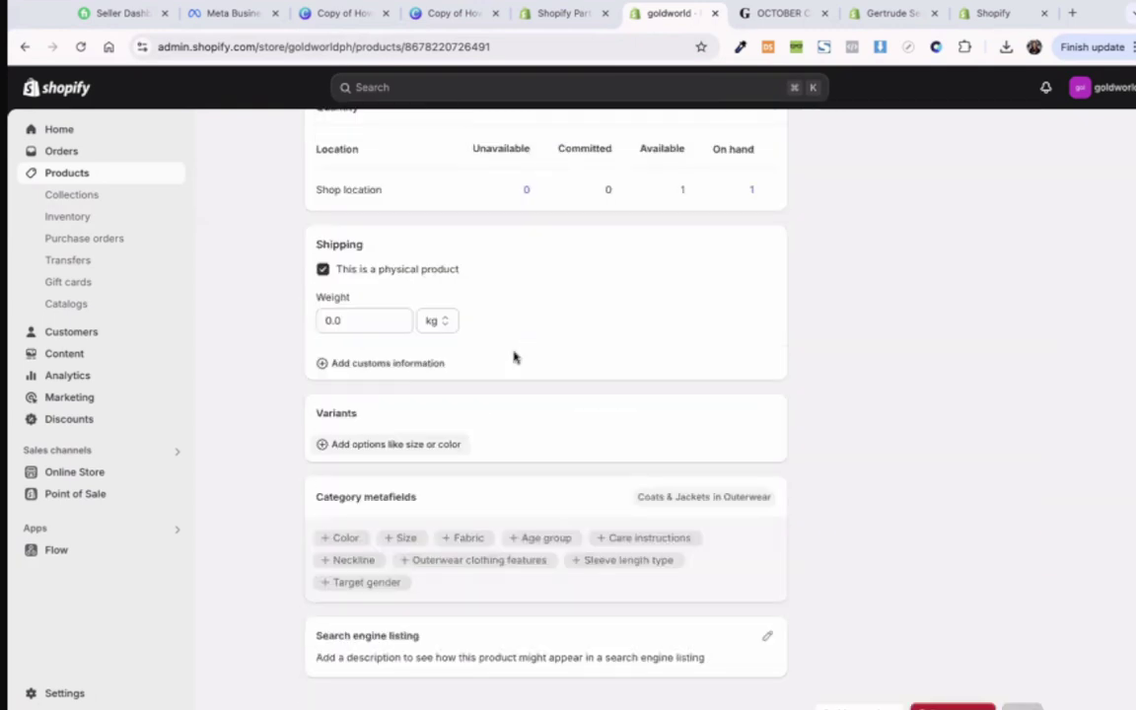
scroll(514, 357, up, 18)
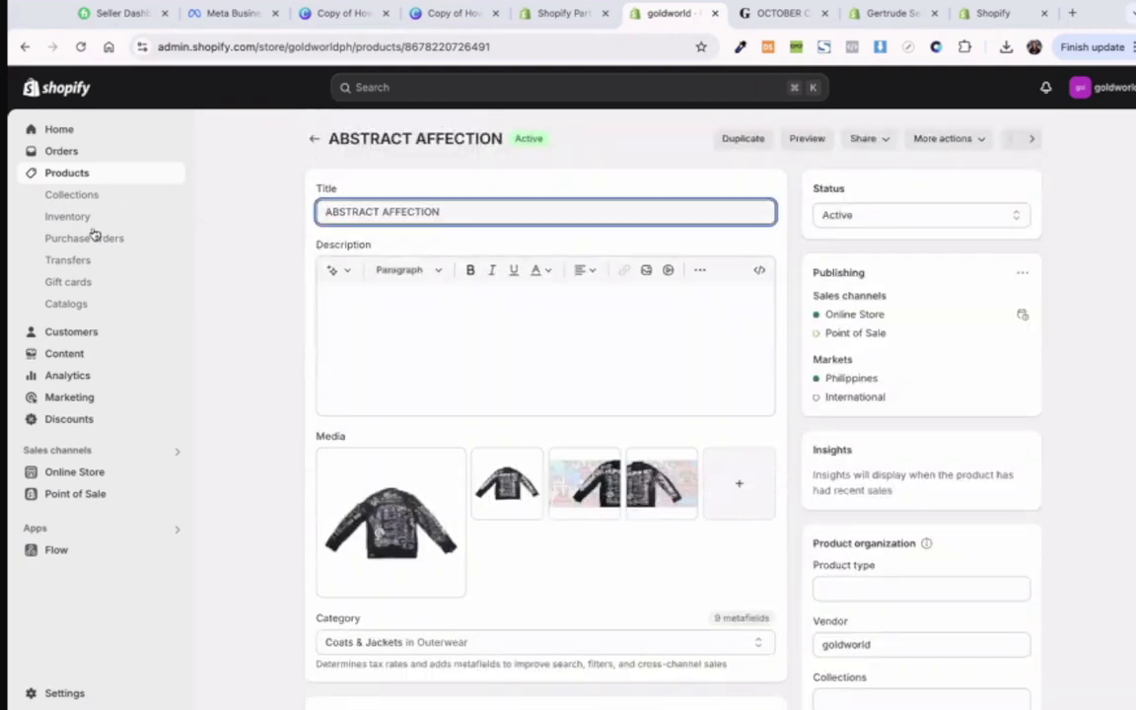
Step: Scroll the Inventory stock table, then go to the empty Gift cards page
click(84, 217)
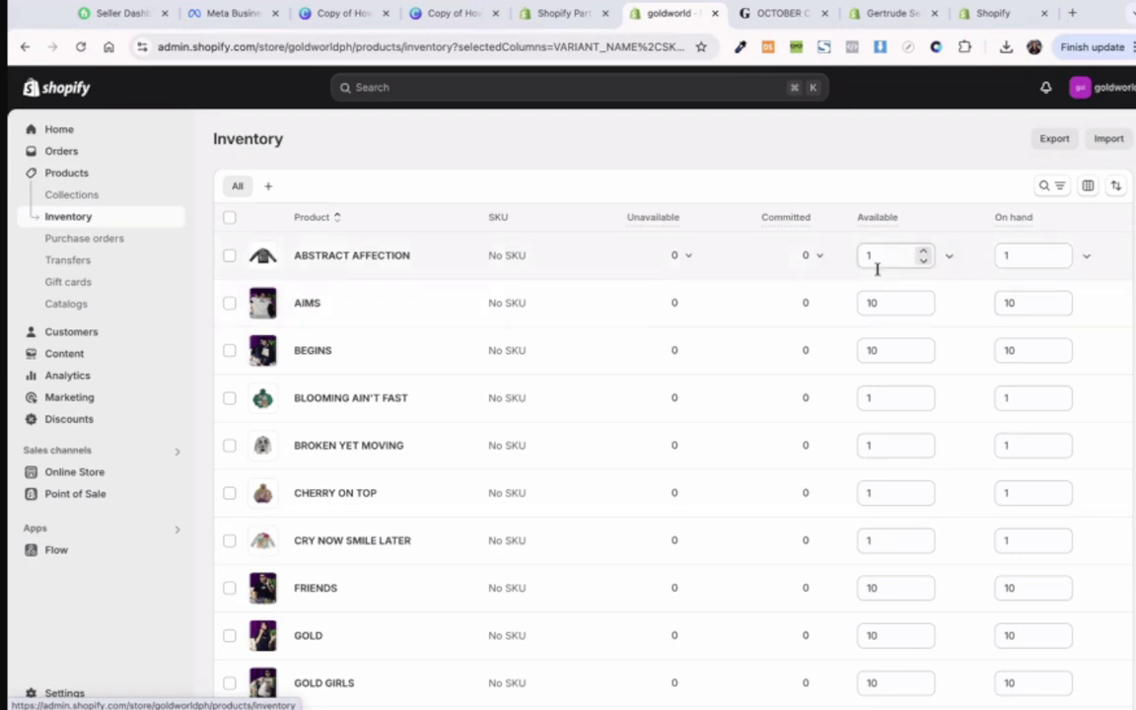
scroll(877, 269, down, 5)
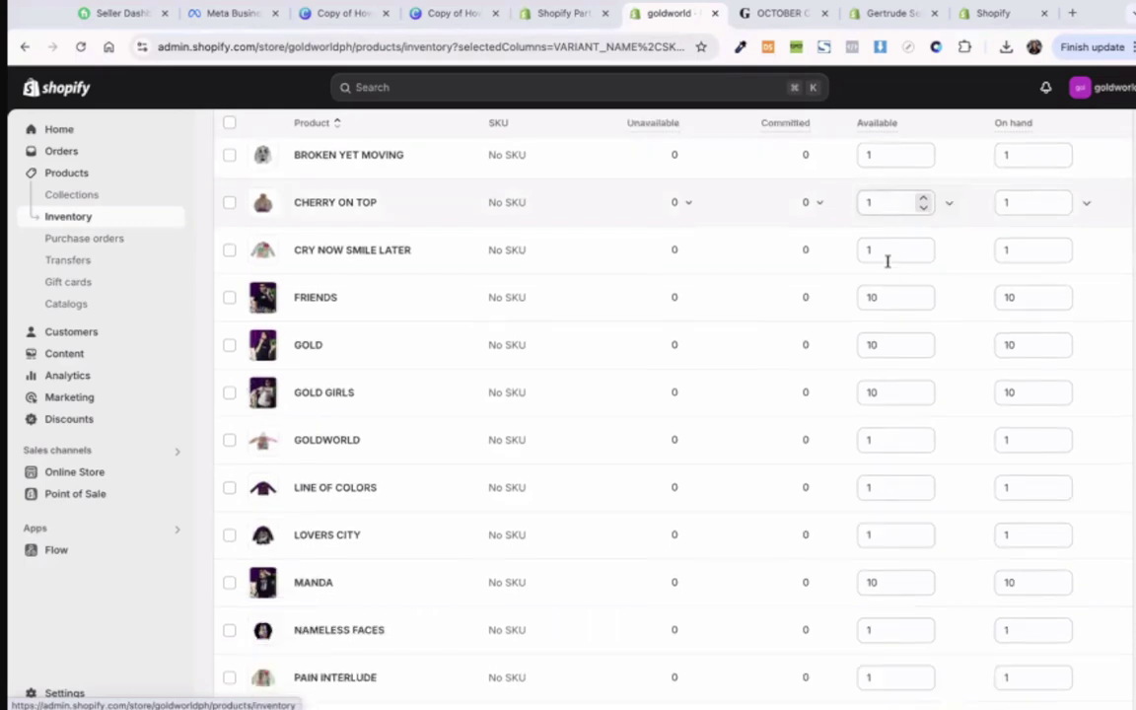
scroll(887, 262, down, 5)
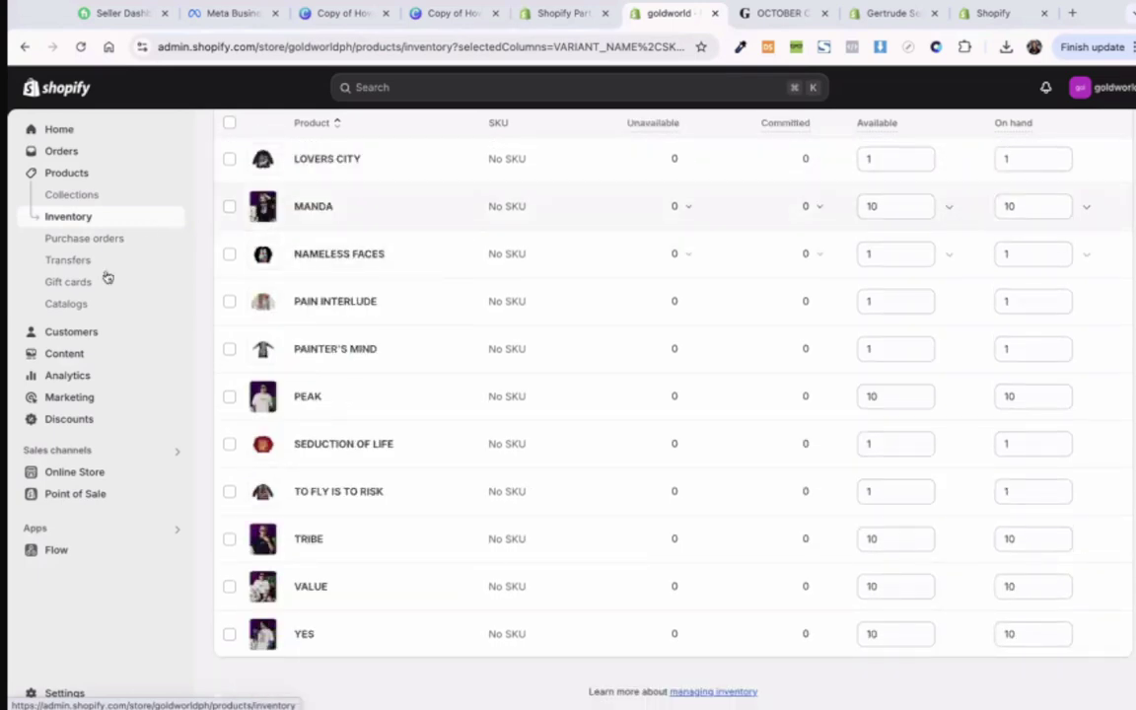
click(108, 280)
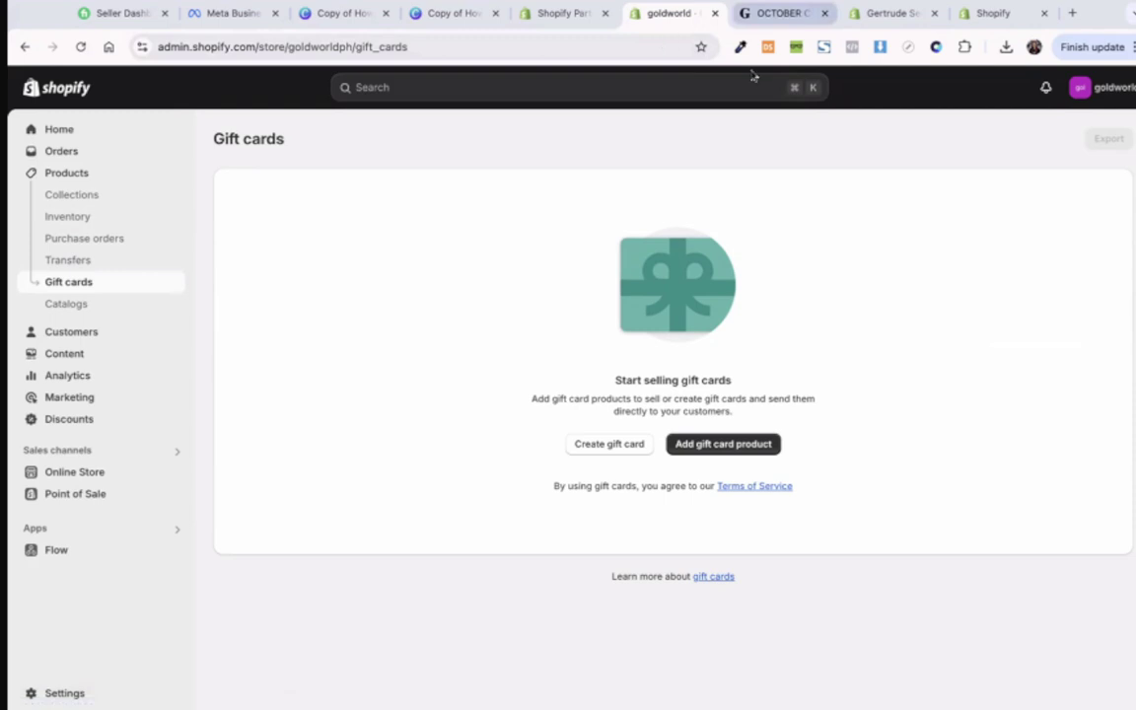
Step: Glance at the live store tab and Catalogs, then open the one-customer Customers list
key(ctrl+Tab)
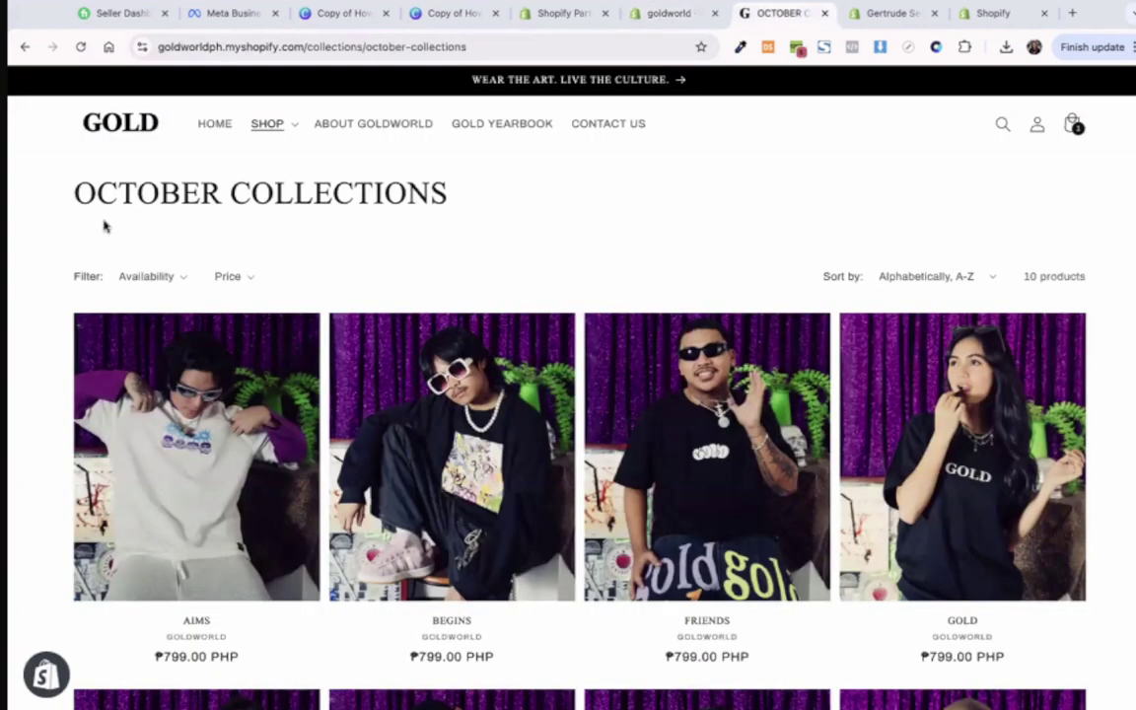
key(ctrl+shift+Tab)
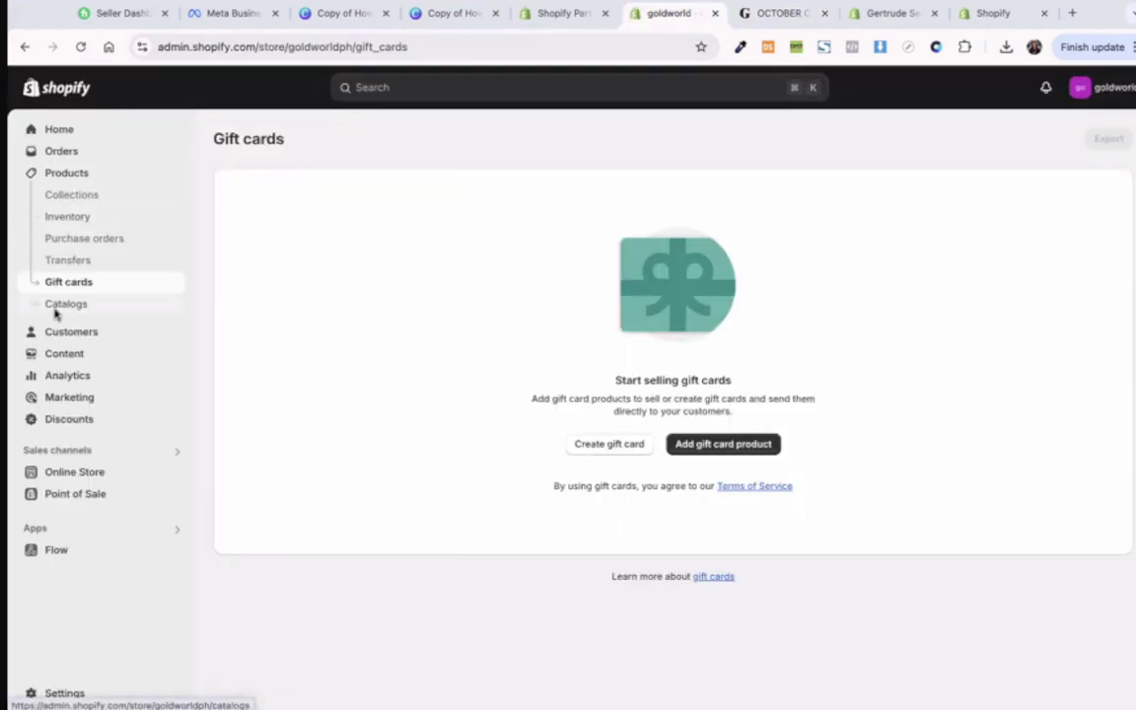
click(56, 311)
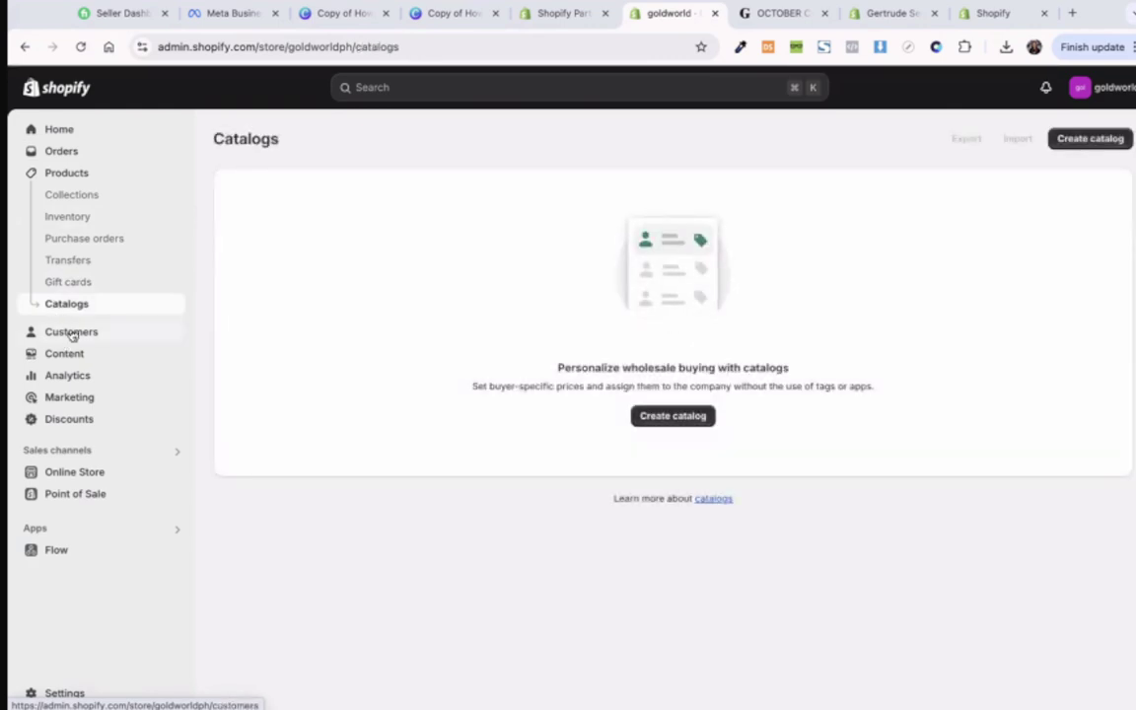
click(72, 331)
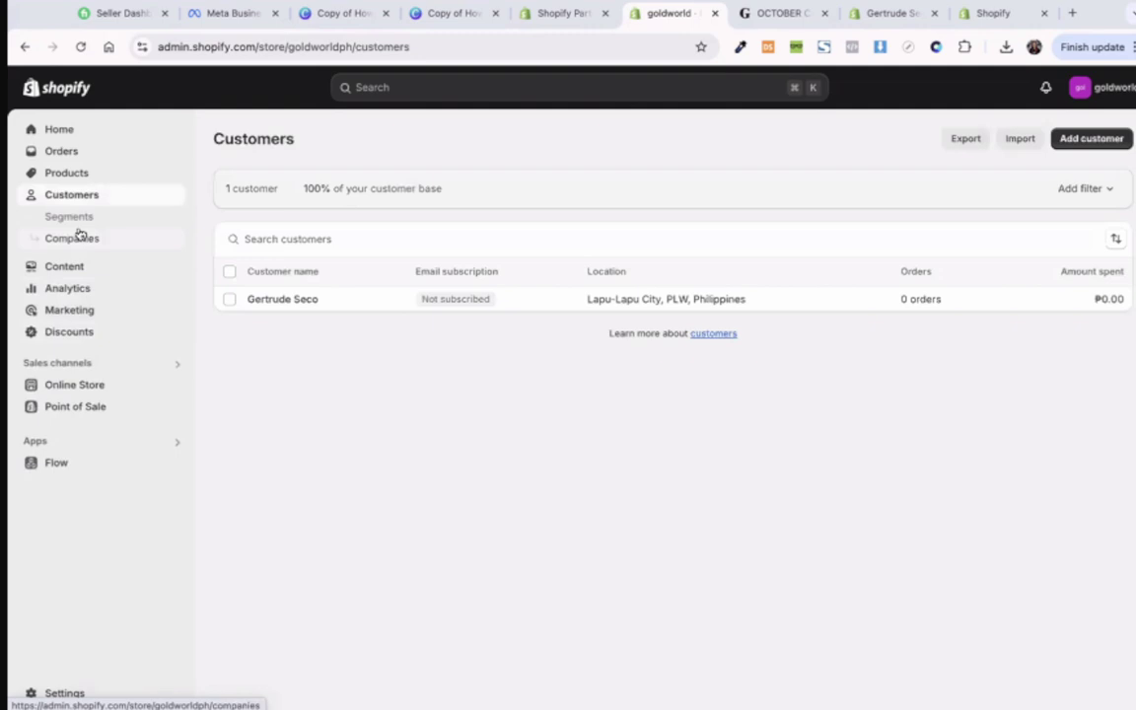
click(78, 227)
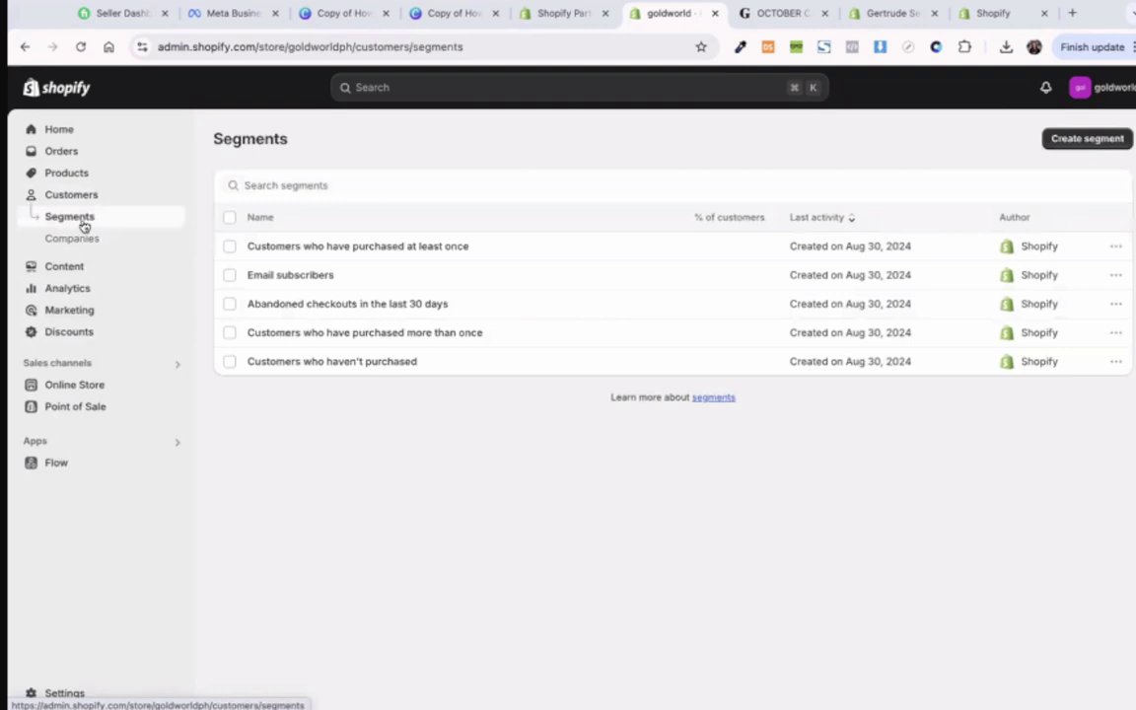
click(81, 237)
click(94, 203)
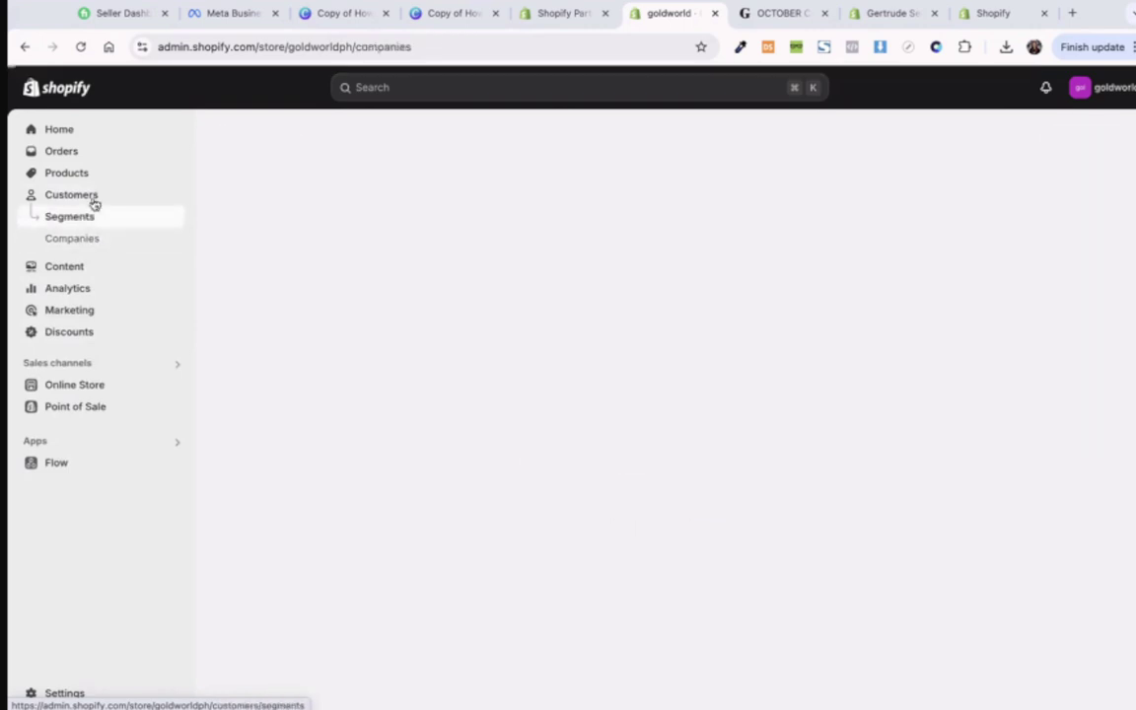
click(96, 194)
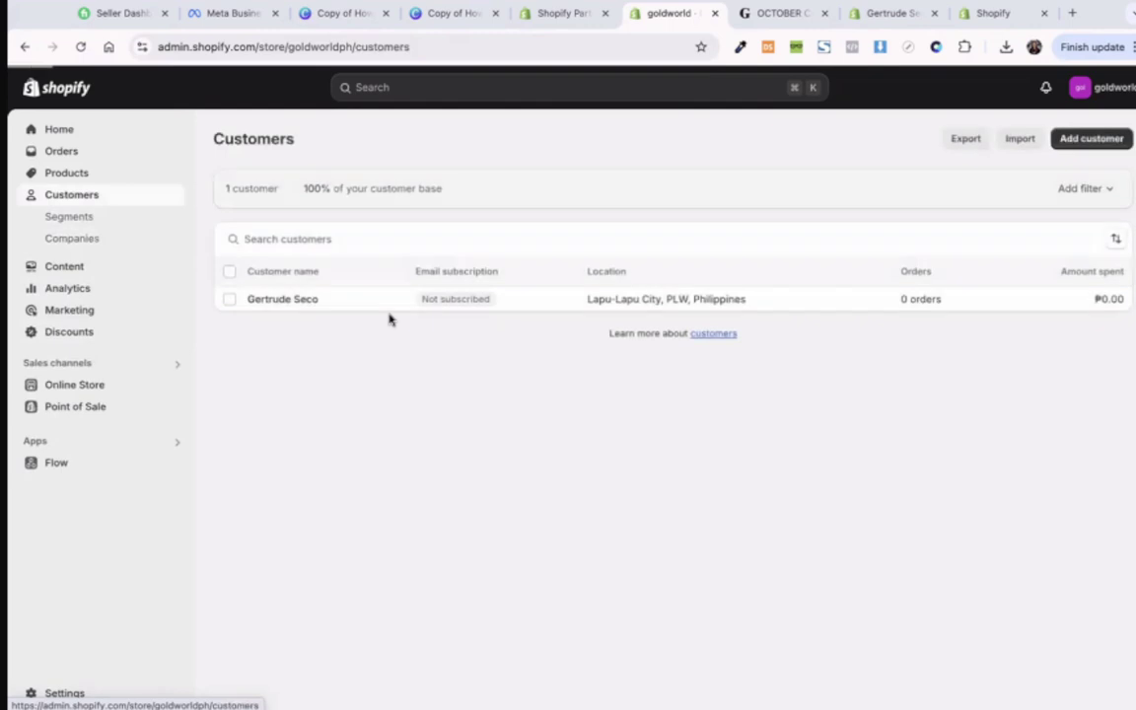
Step: View the uploaded files under Content > Files, then return to the October Collections tab
click(169, 266)
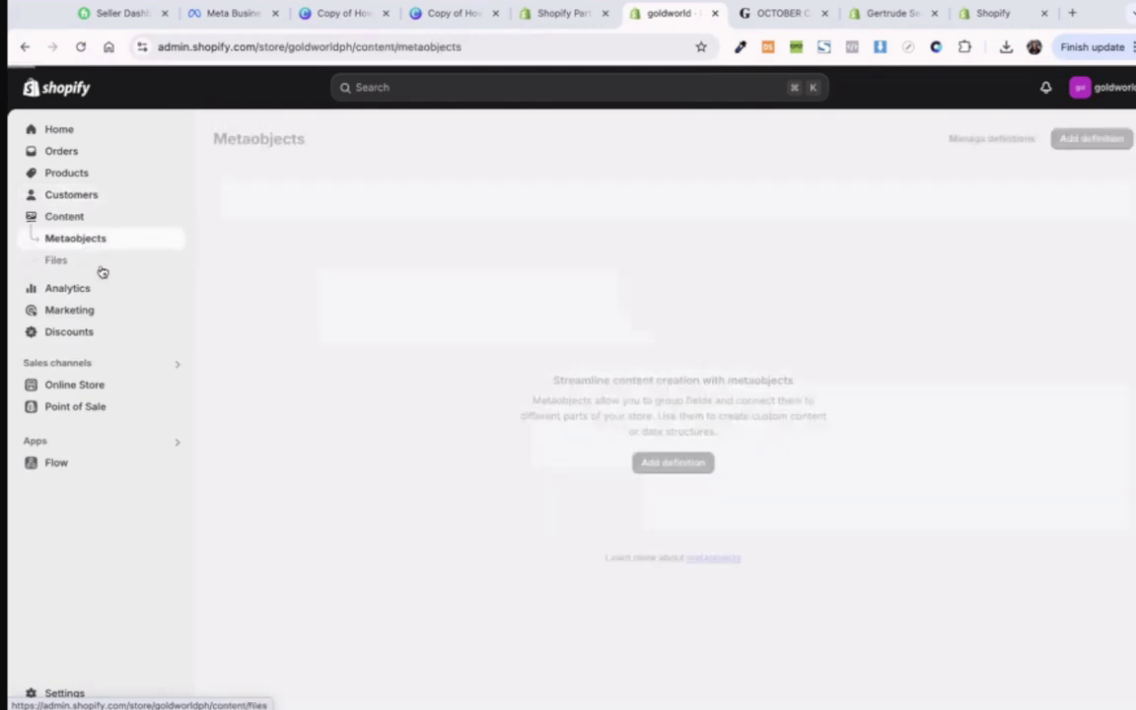
click(91, 271)
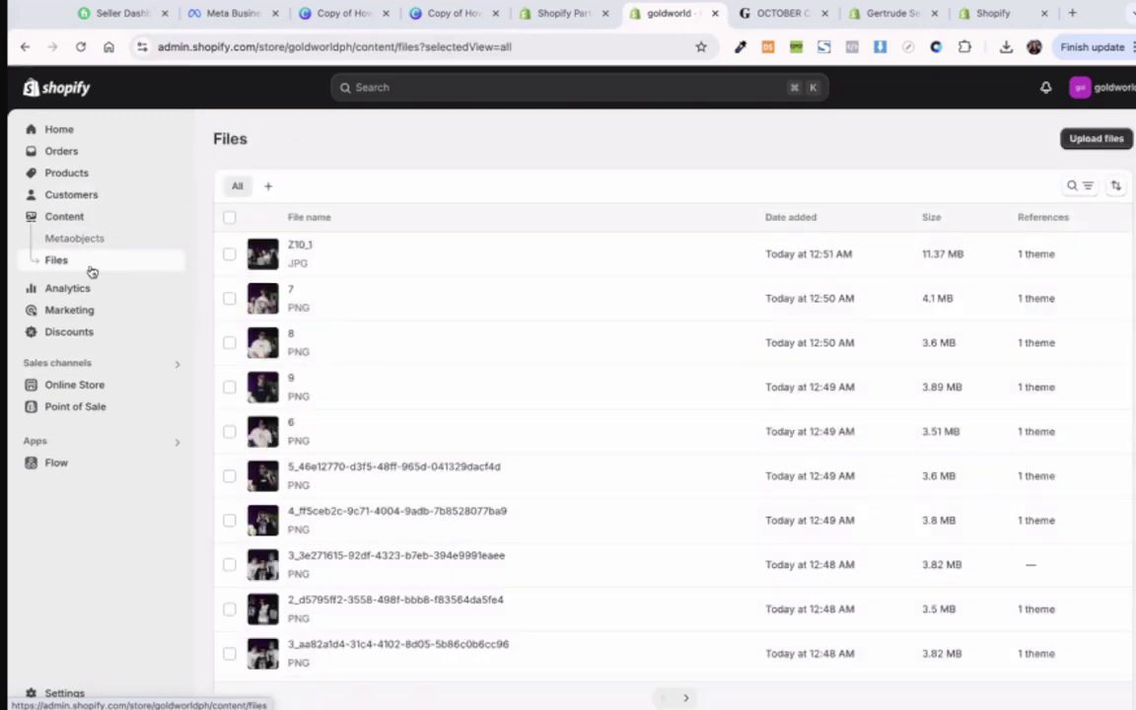
click(811, 10)
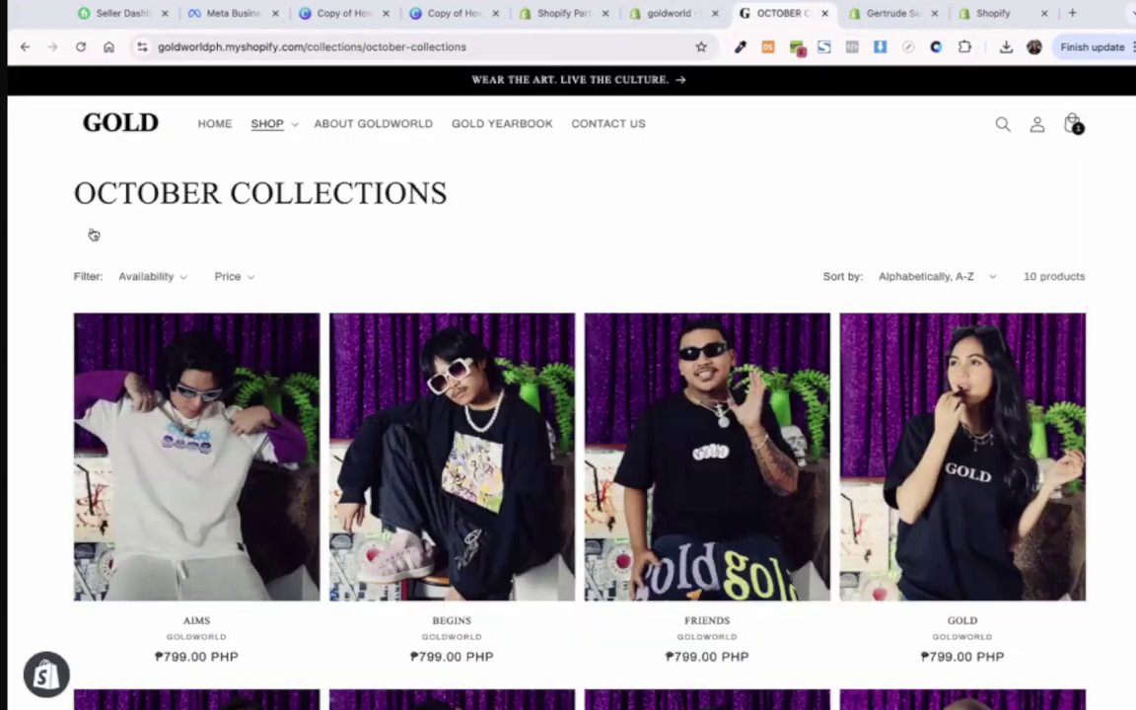
Step: Scroll the October Collections products, then open the admin Analytics dashboard
scroll(93, 235, down, 1)
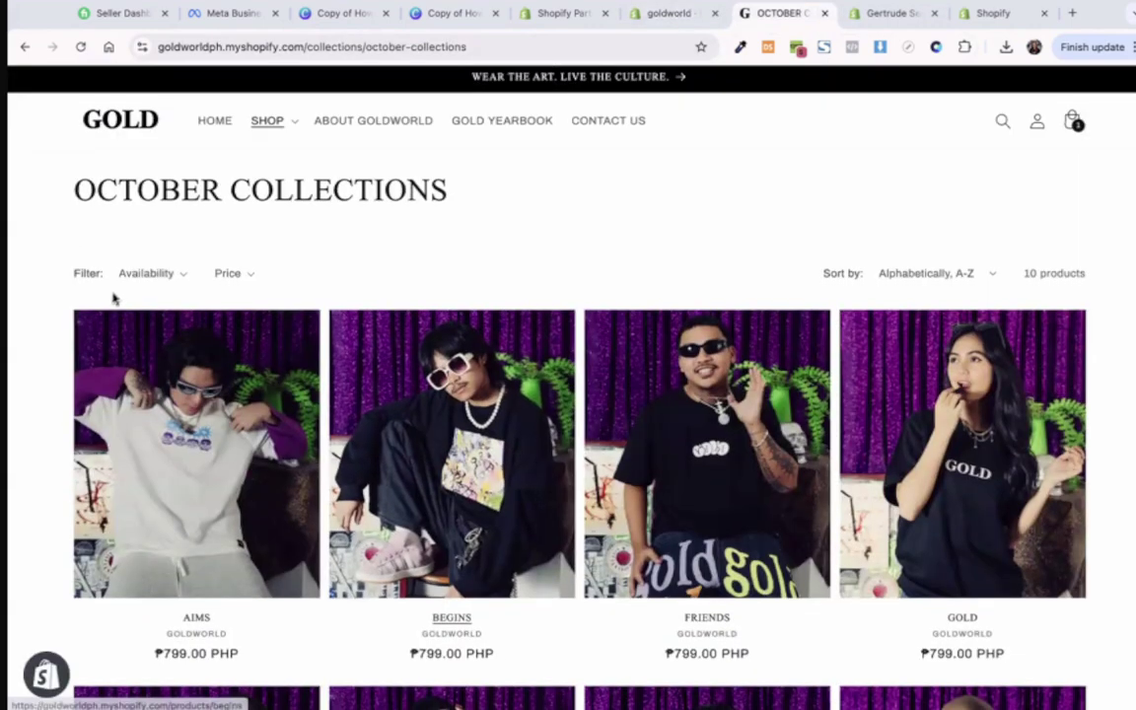
scroll(113, 298, down, 2)
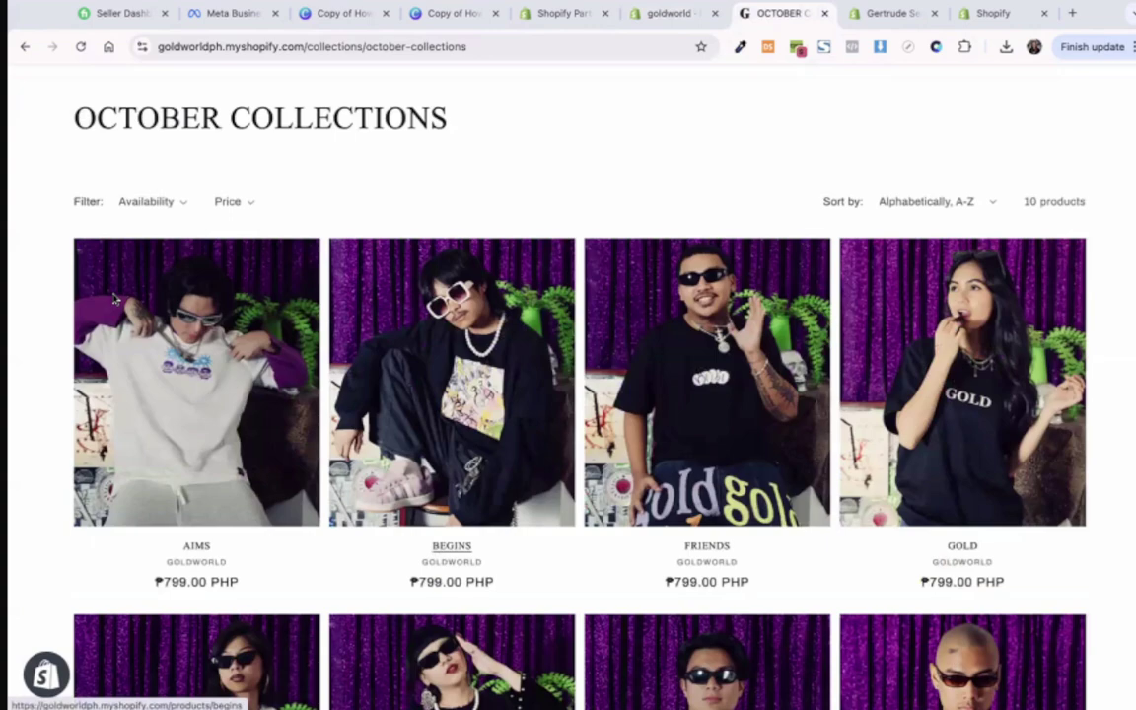
scroll(113, 298, down, 5)
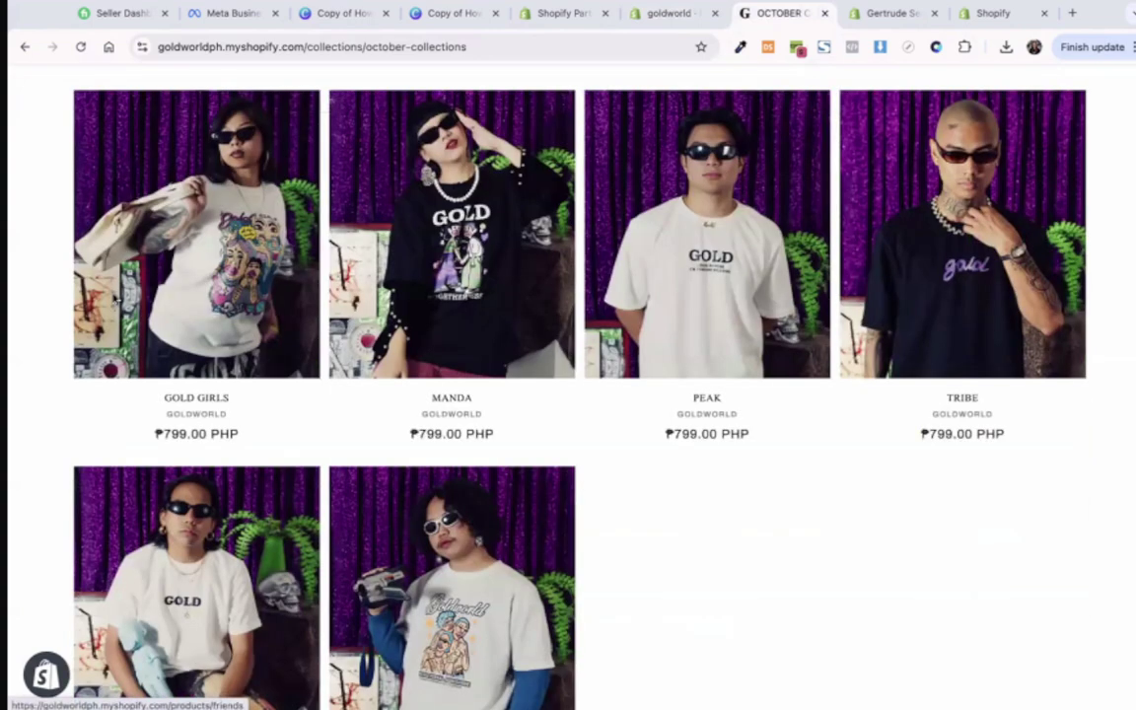
key(ctrl+shift+Tab)
click(111, 296)
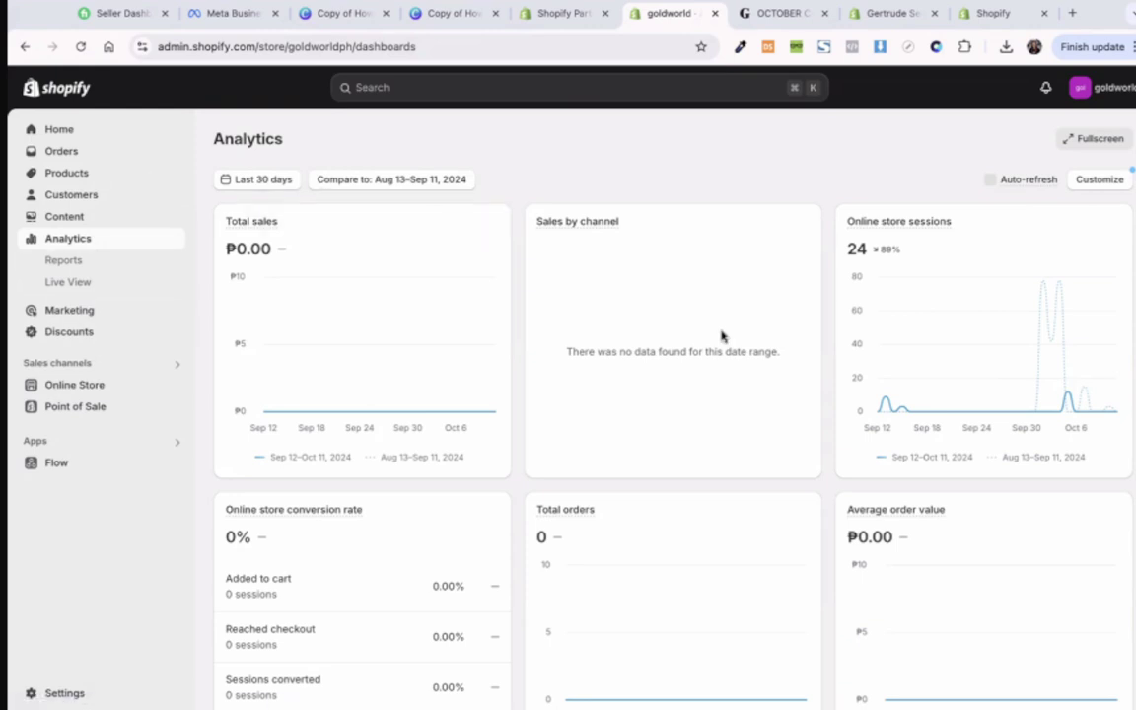
Step: Visit the Reports list and Live View, then return to the Analytics dashboard
click(111, 260)
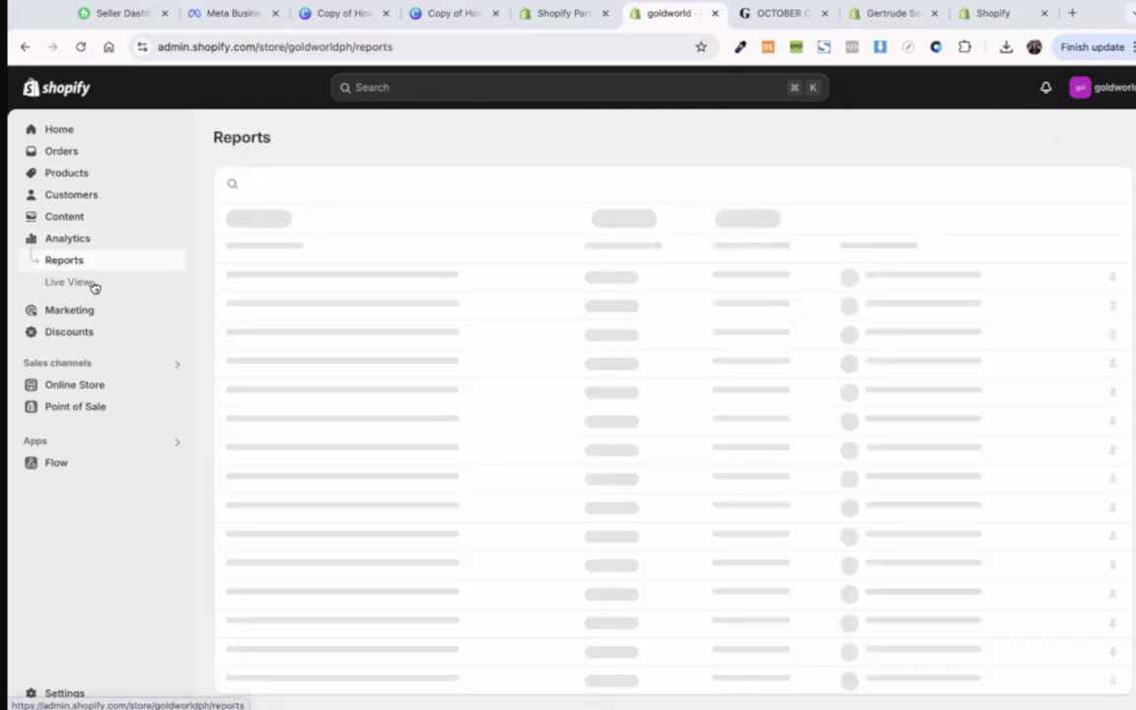
click(94, 285)
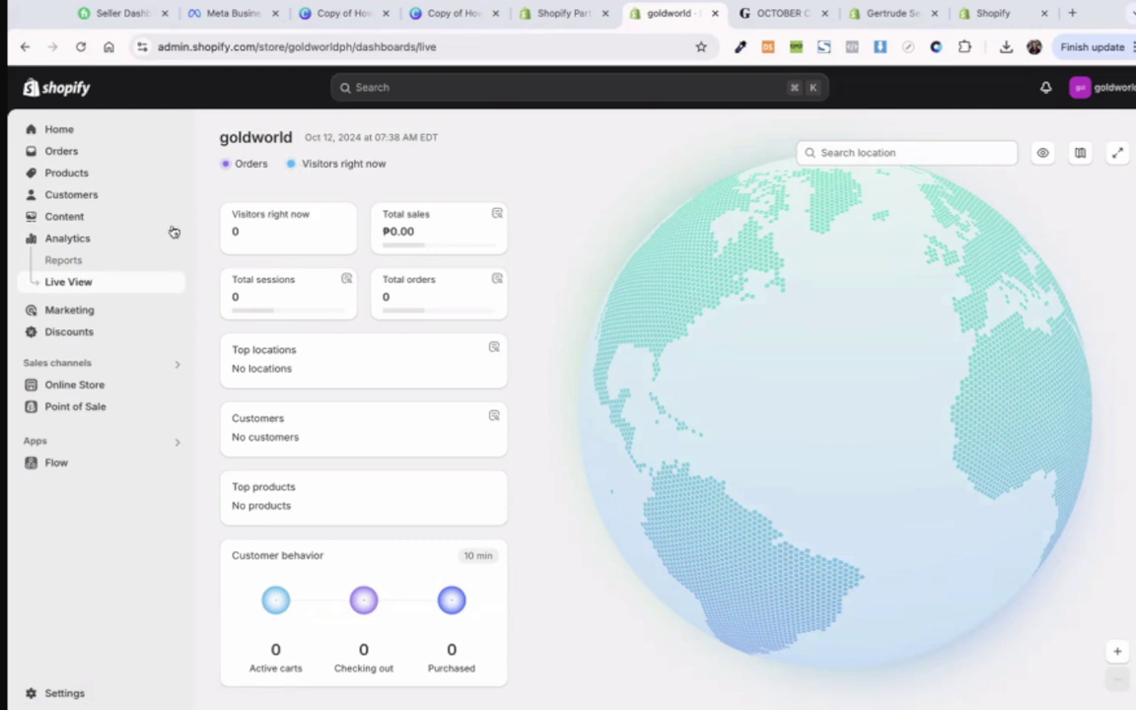
click(61, 262)
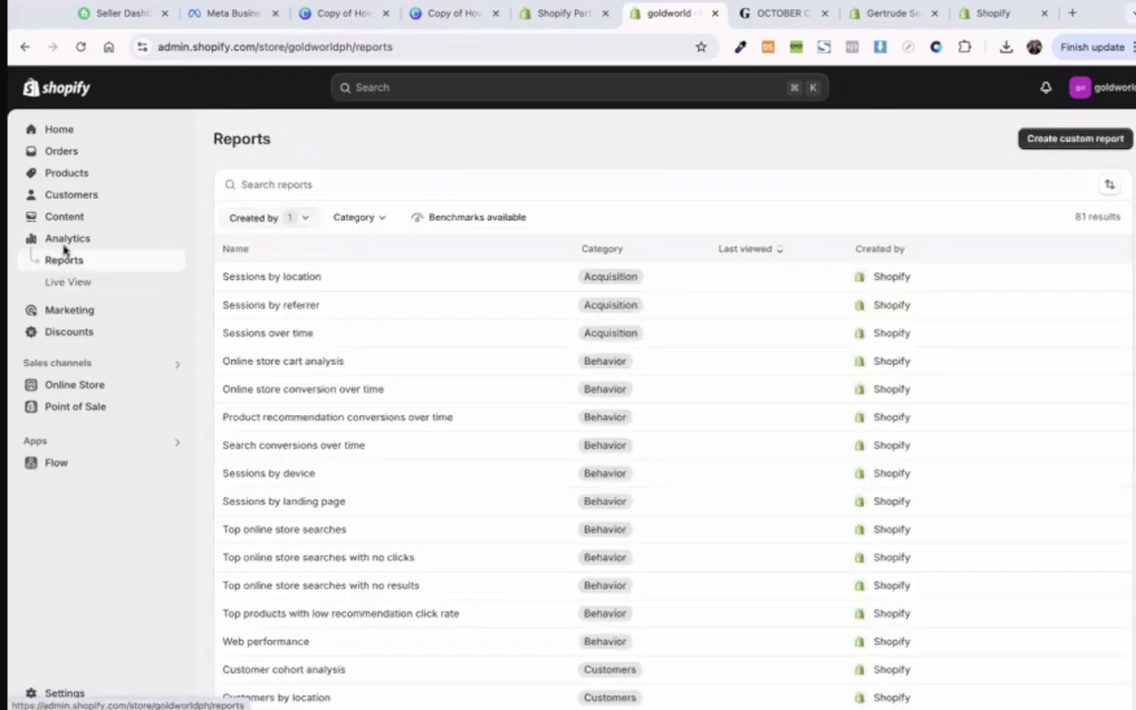
click(65, 246)
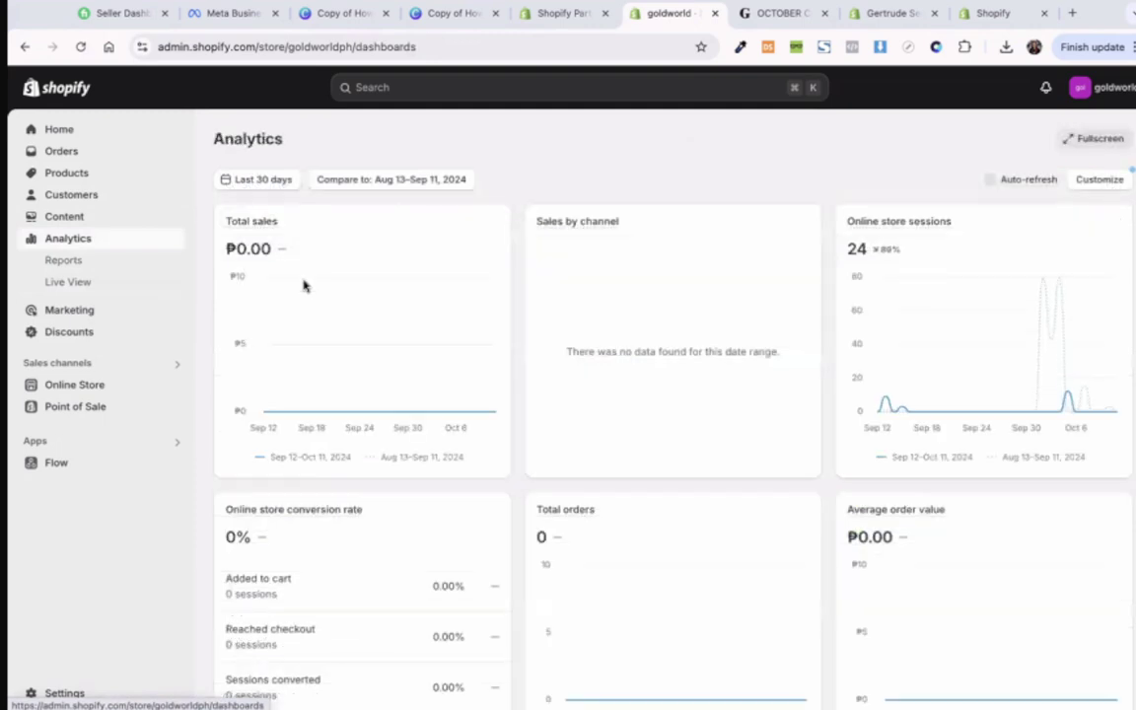
Step: Scroll the Analytics dashboard, then move on to the Marketing overview
mouse_move(304, 285)
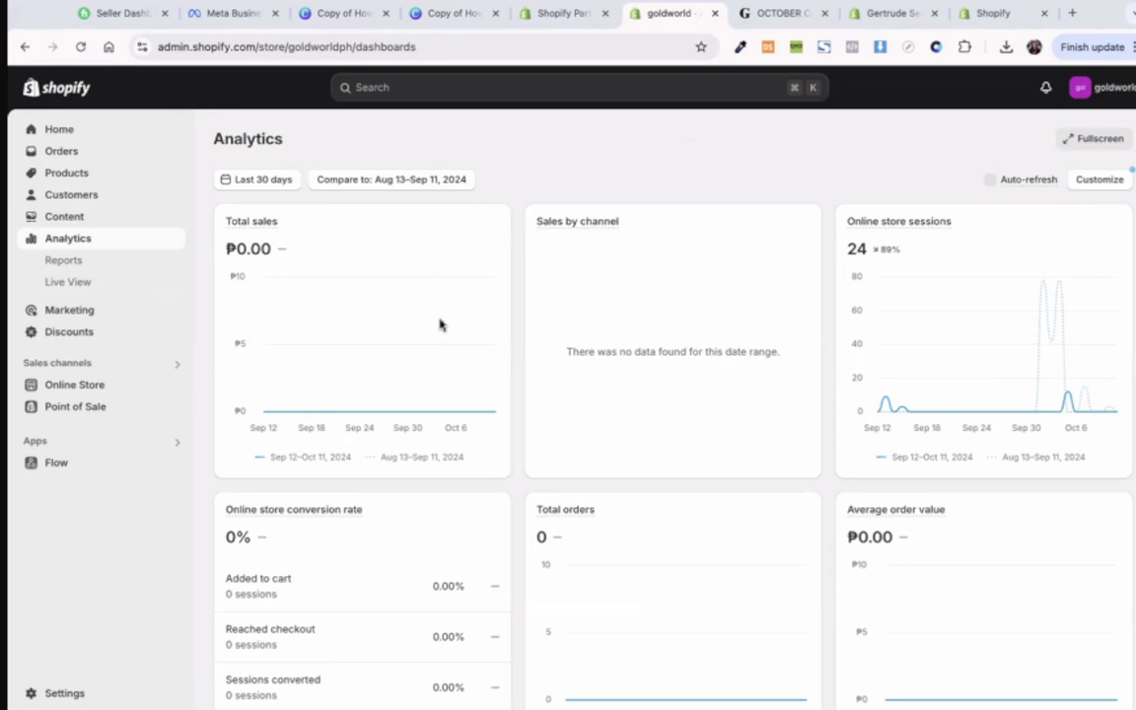
scroll(441, 325, down, 5)
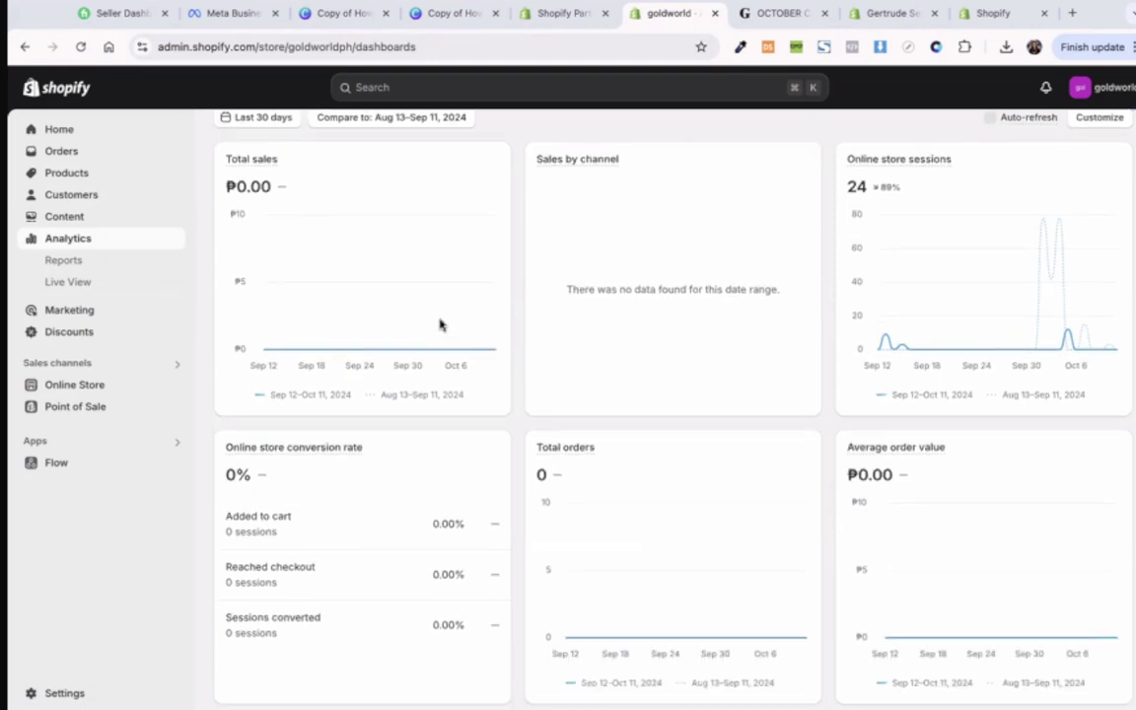
scroll(631, 405, up, 5)
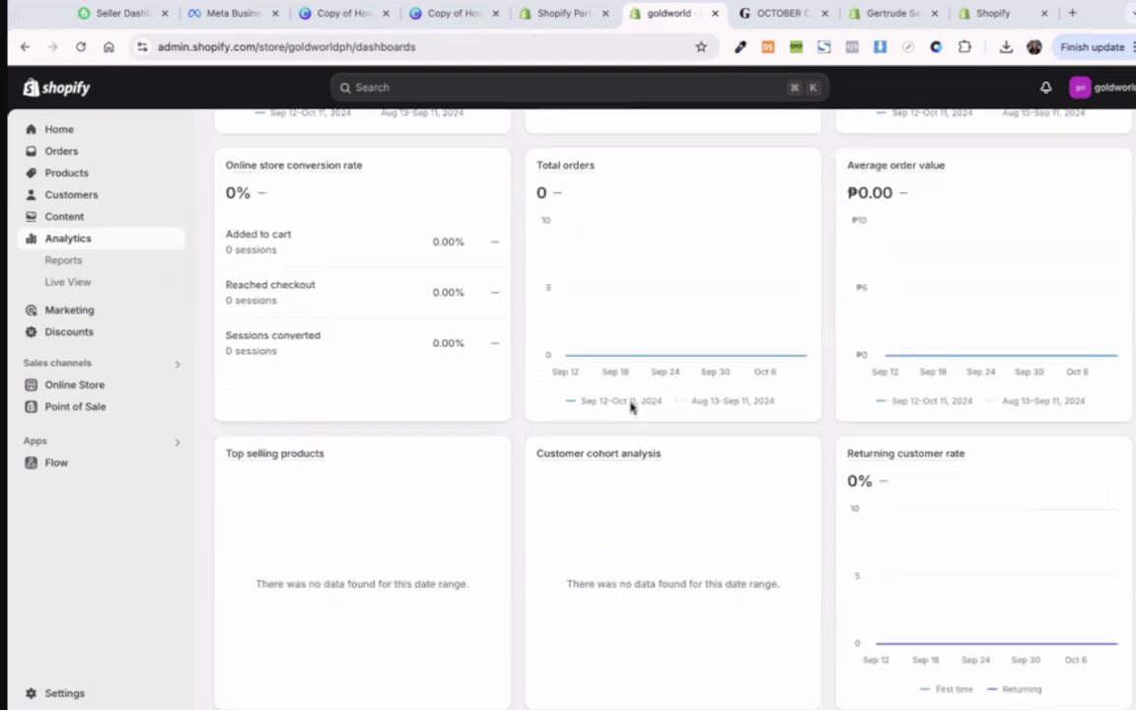
scroll(70, 312, down, 1)
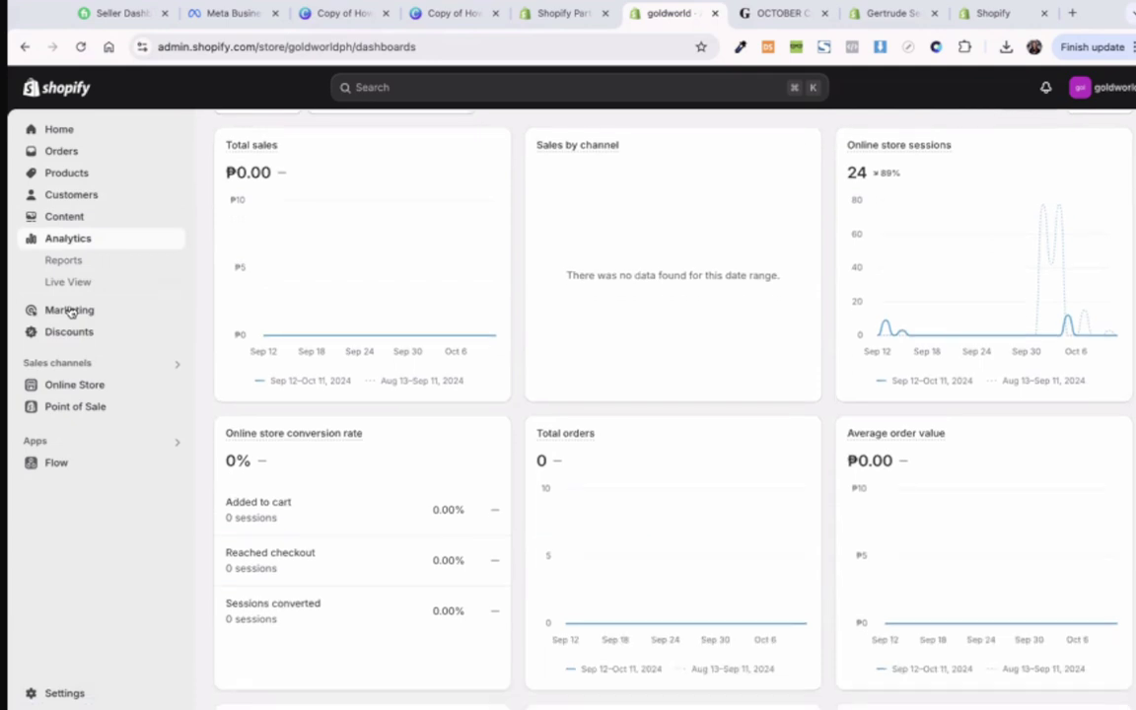
click(70, 311)
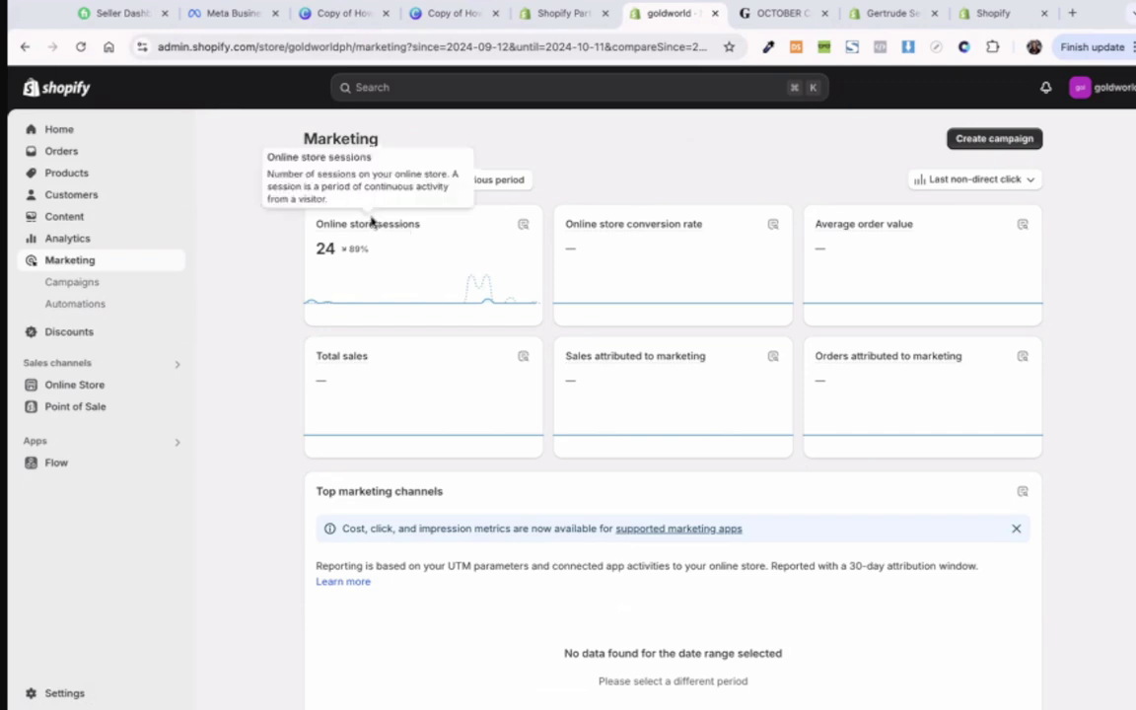
mouse_move(377, 226)
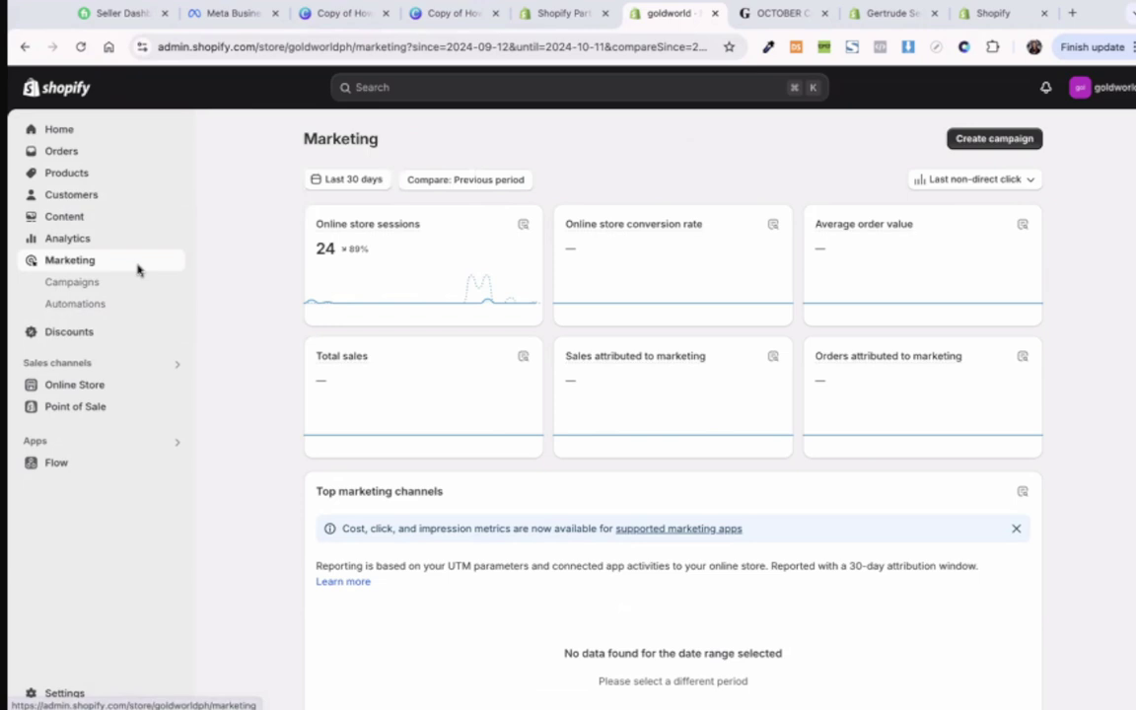
Step: Start and cancel a new campaign, then settle on the Marketing Automations page via Campaigns
click(992, 139)
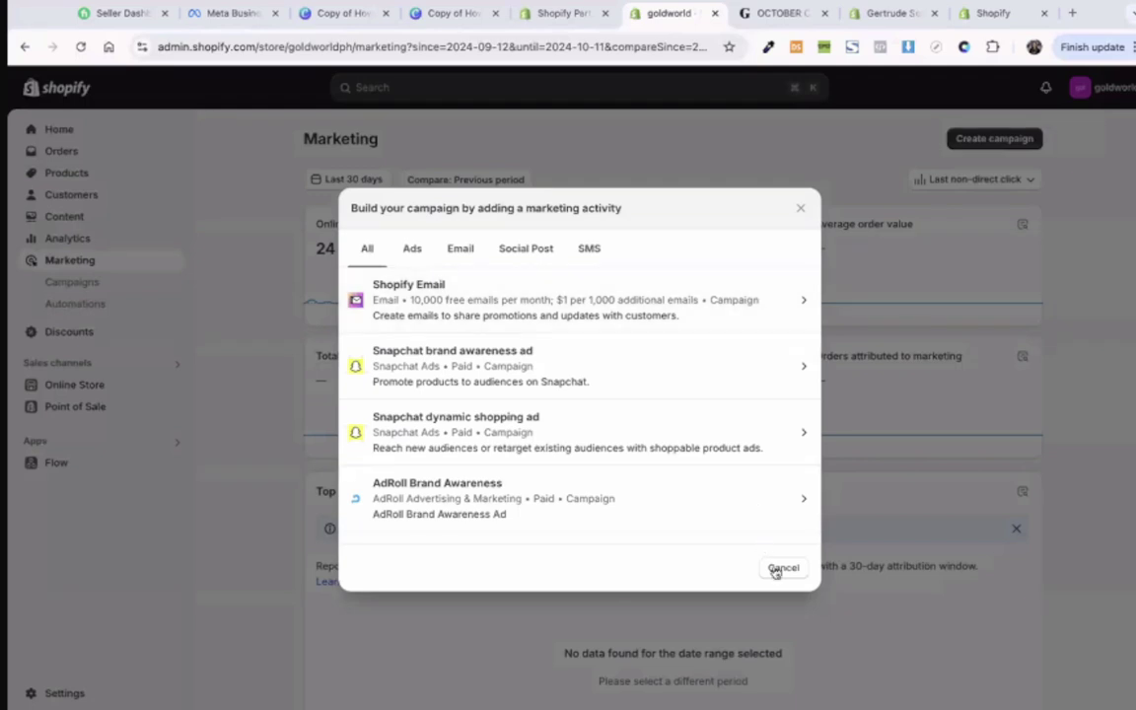
click(779, 569)
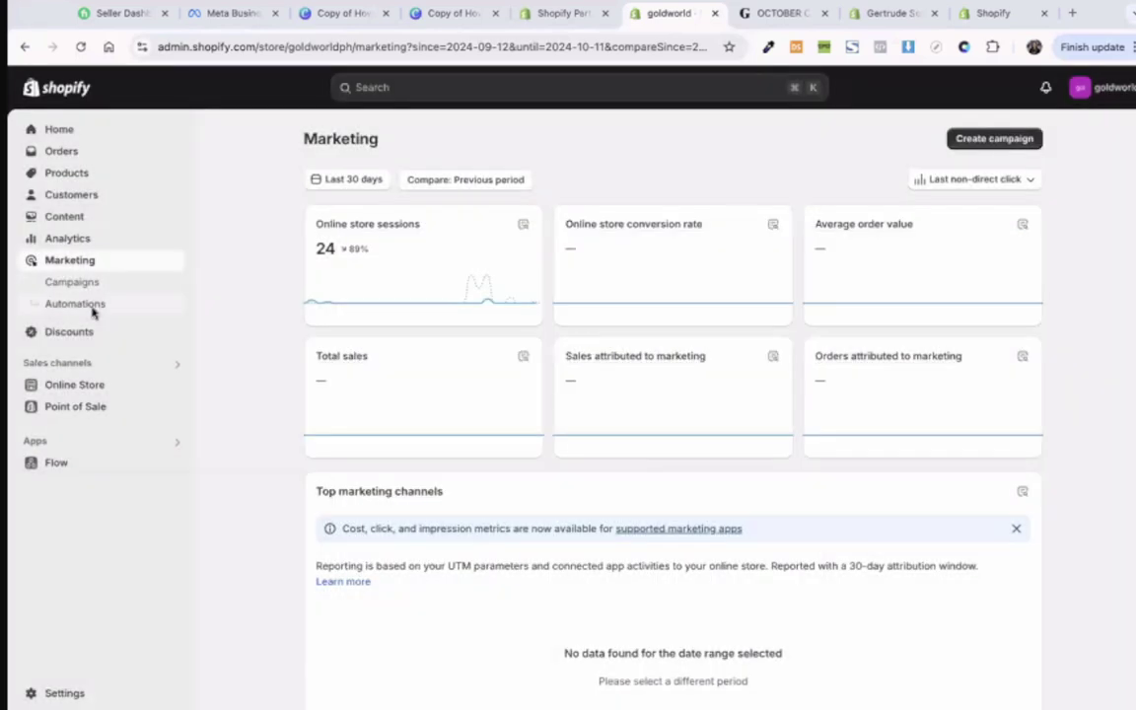
click(93, 307)
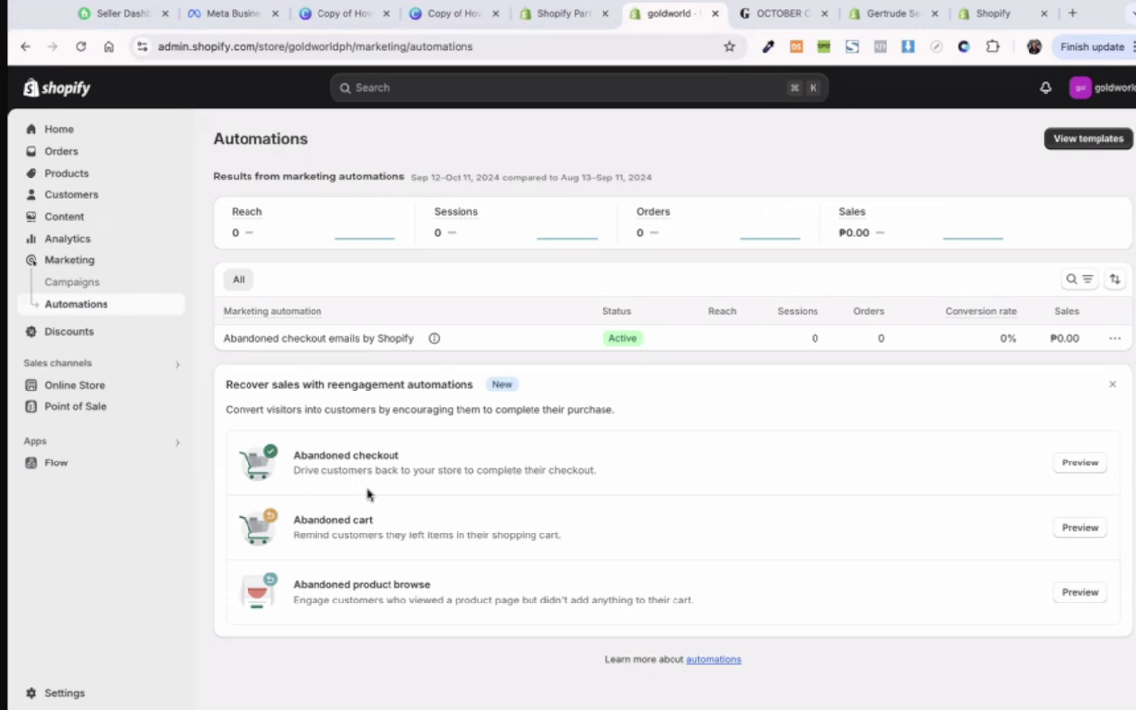
click(88, 283)
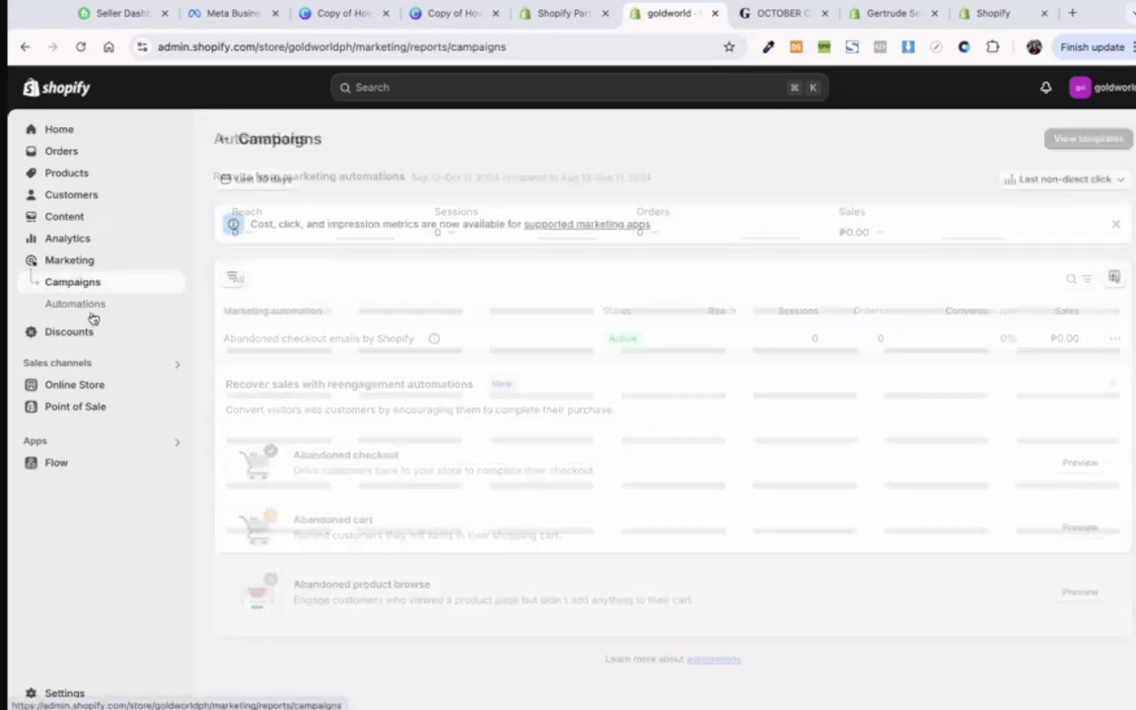
click(92, 315)
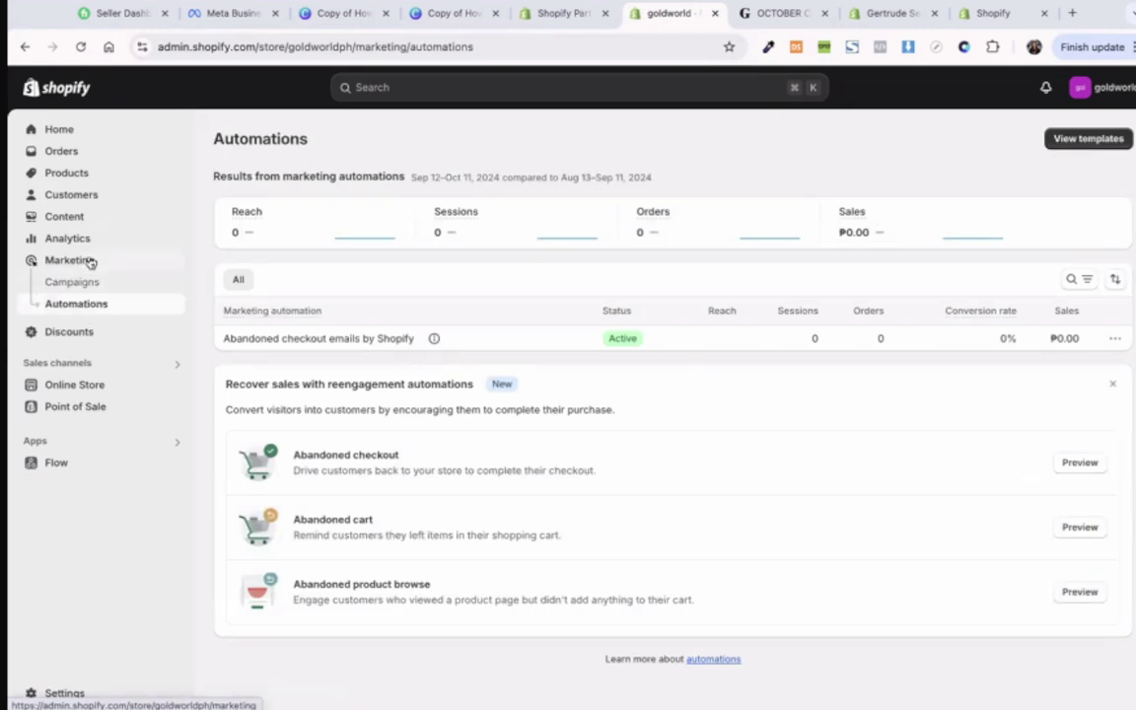
Step: From the Discounts page, create a new Amount off products discount
click(99, 333)
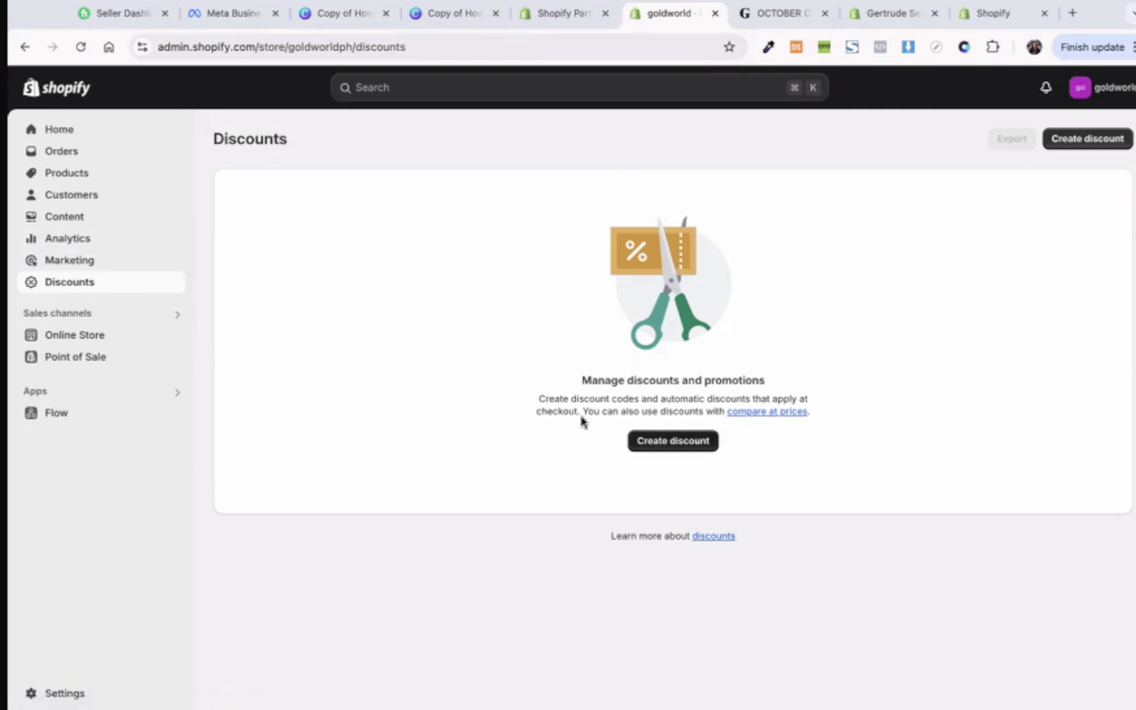
click(661, 445)
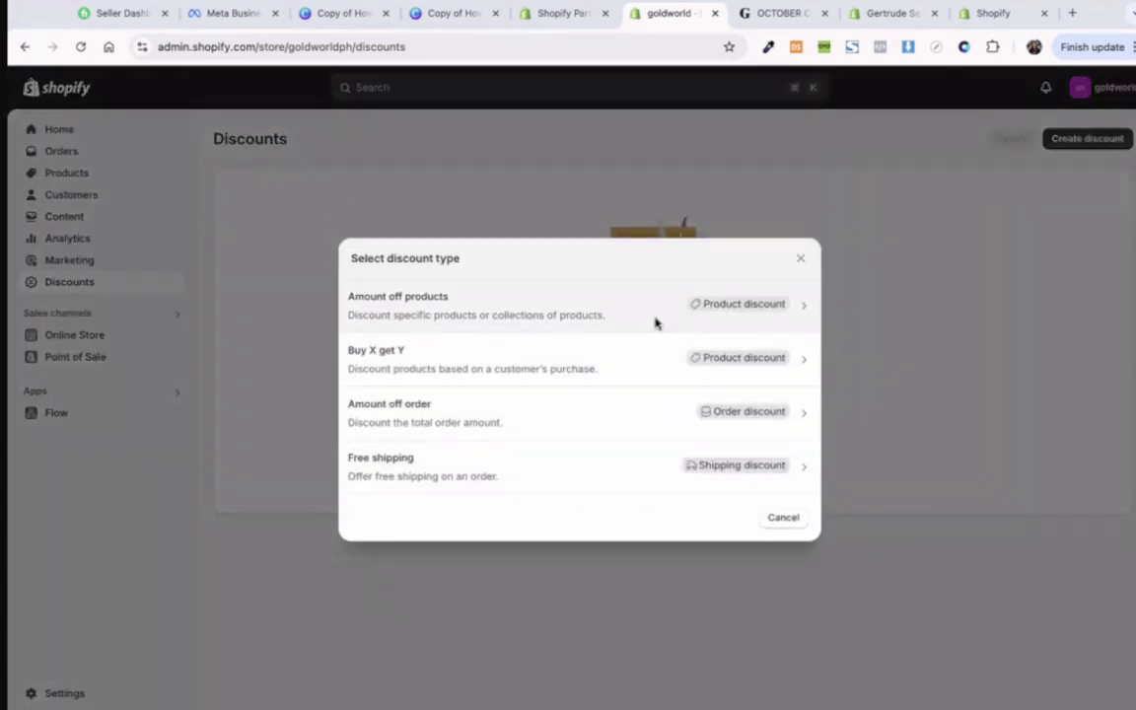
click(592, 313)
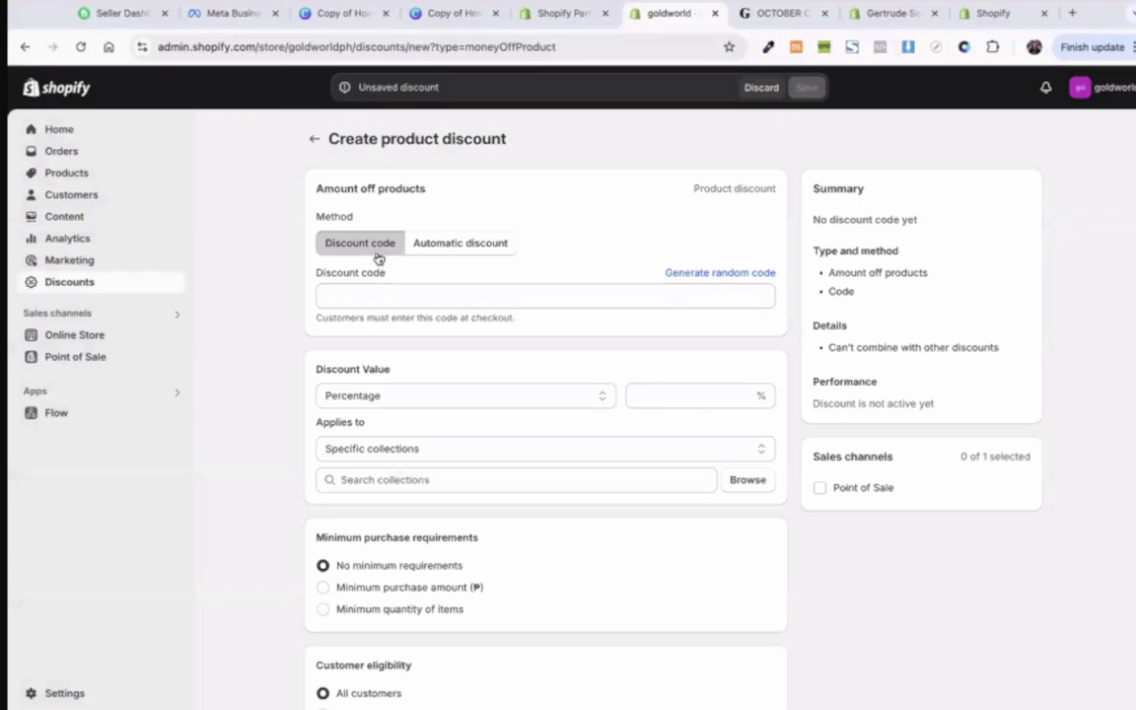
Step: Enter the discount code 'Exclusive 10' and a 10% discount value
click(358, 286)
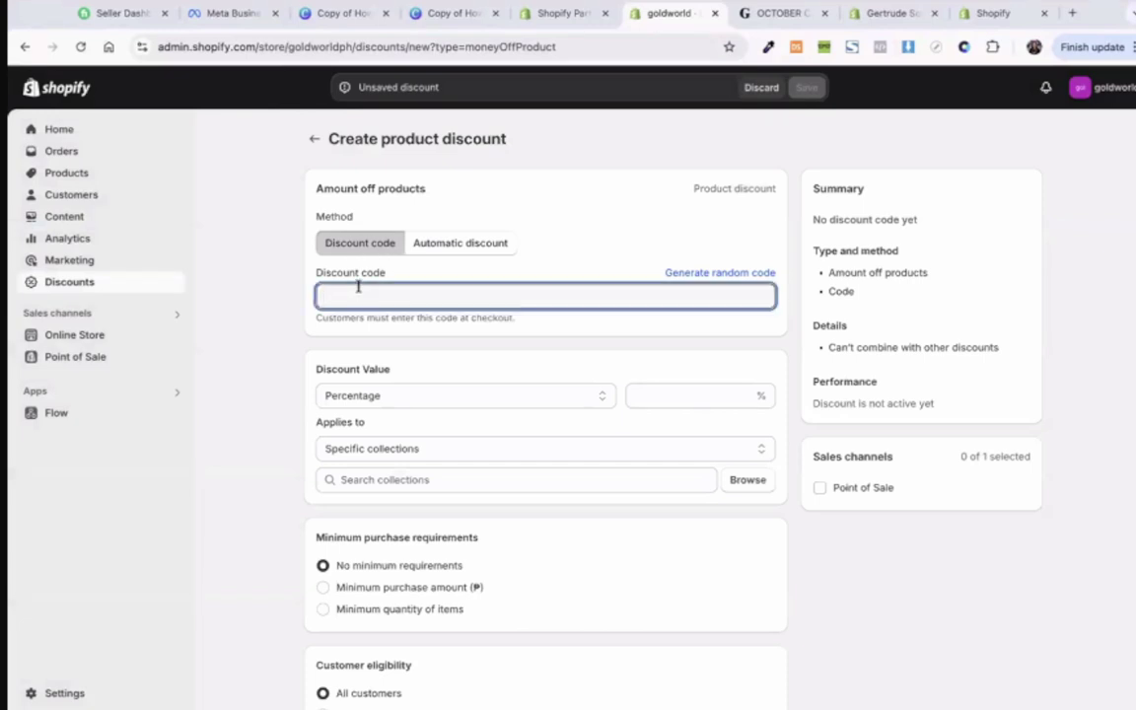
text(Exclusiv)
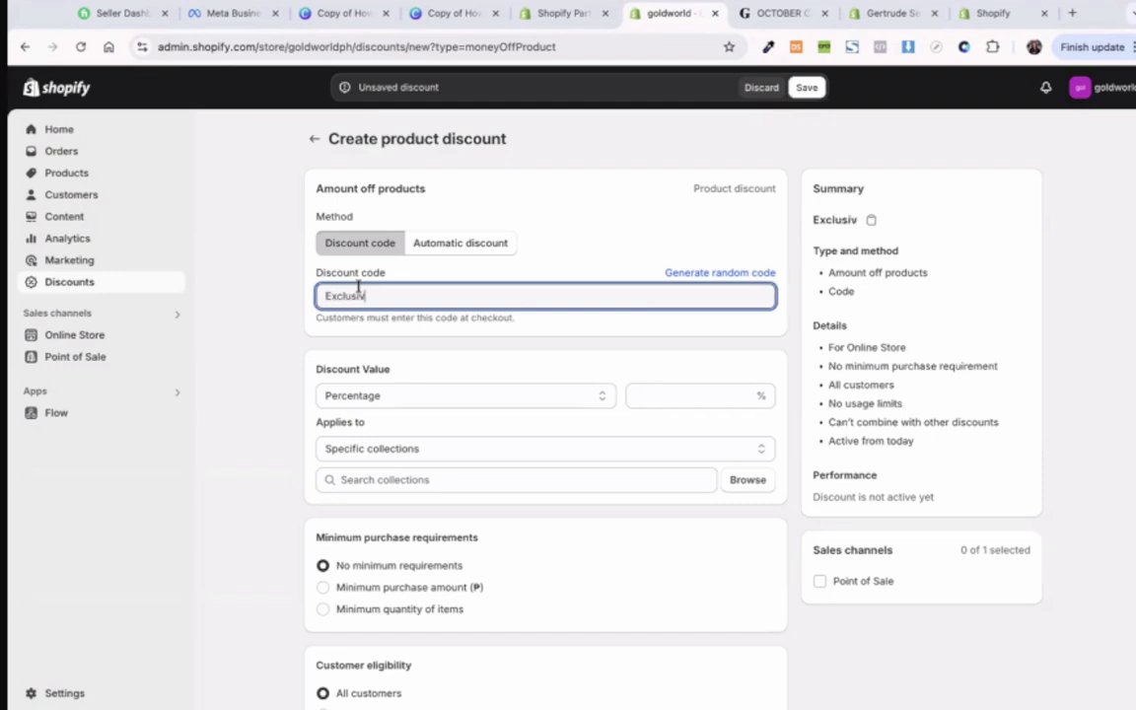
text(e 10)
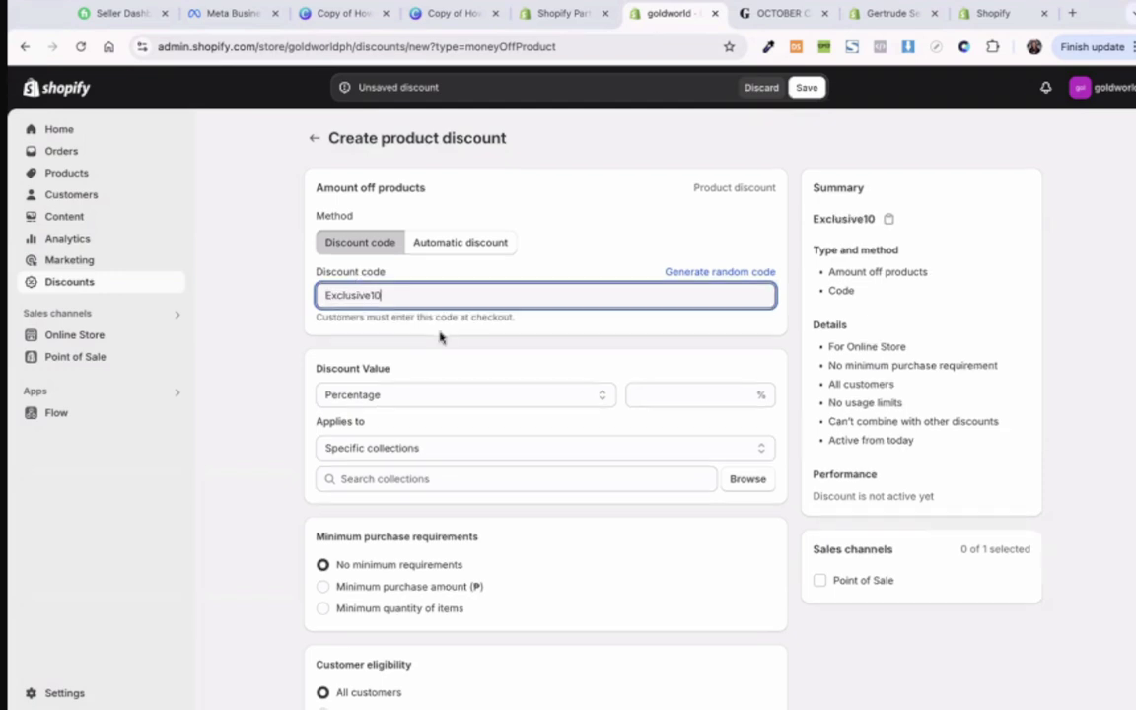
scroll(441, 263, down, 1)
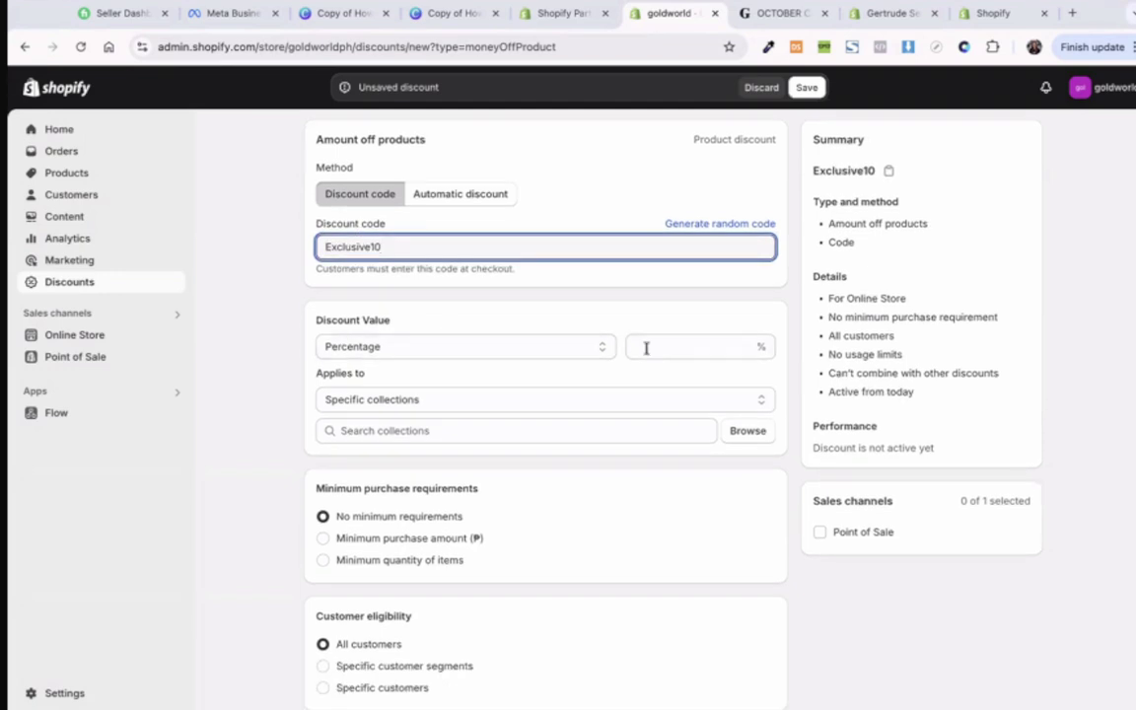
click(646, 347)
text(10)
scroll(469, 386, down, 2)
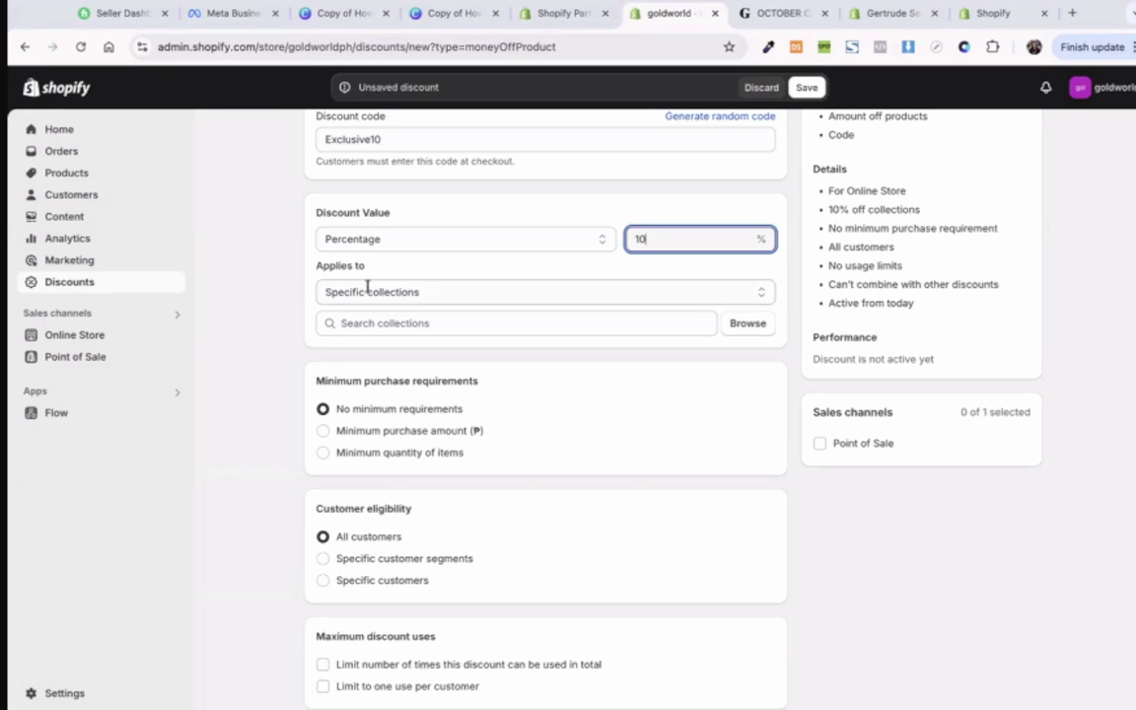
Step: Apply the discount to the LIMITED EDITION collection
click(726, 338)
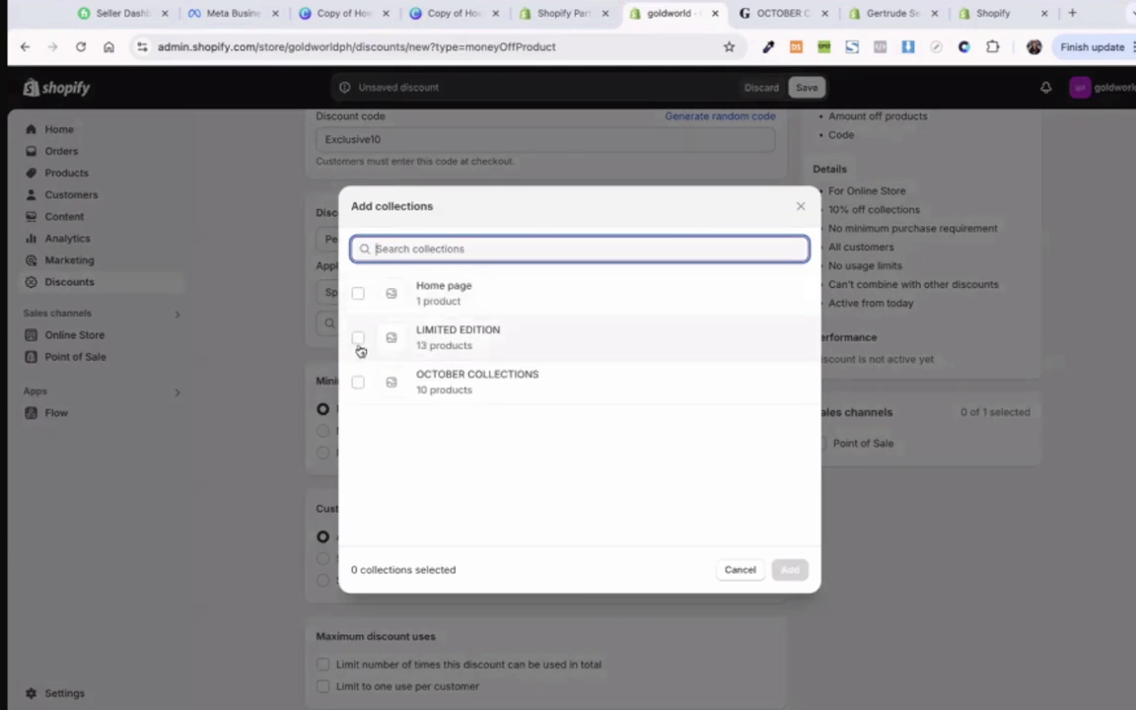
click(360, 347)
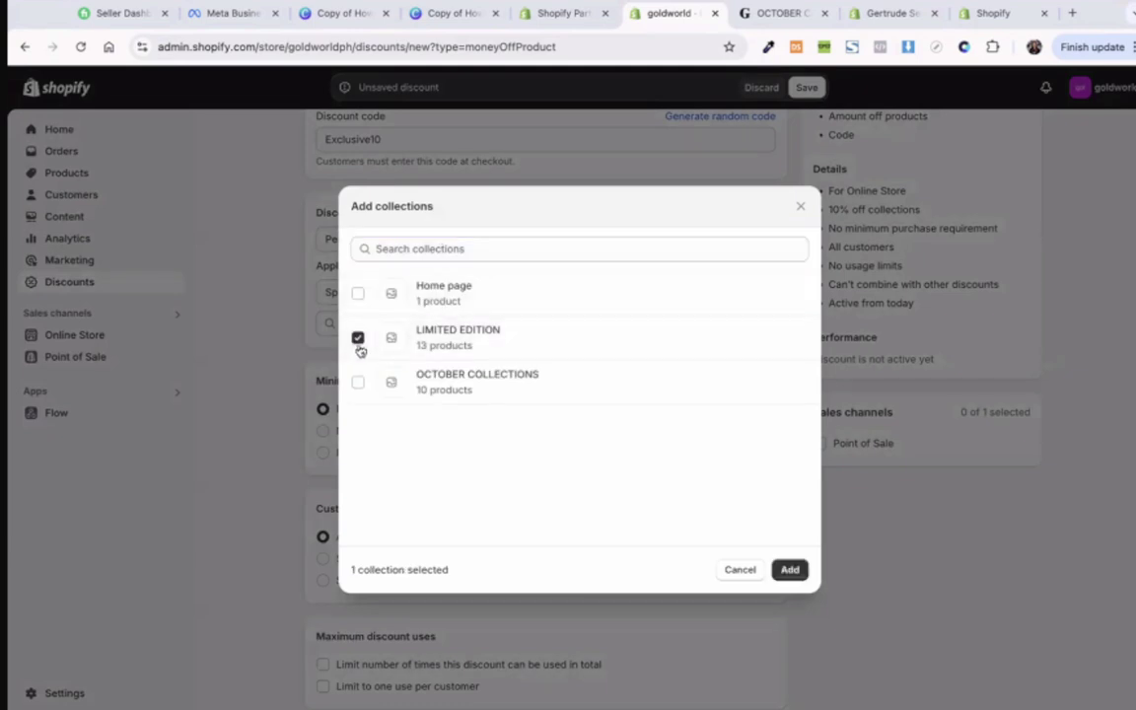
click(791, 571)
scroll(647, 458, down, 2)
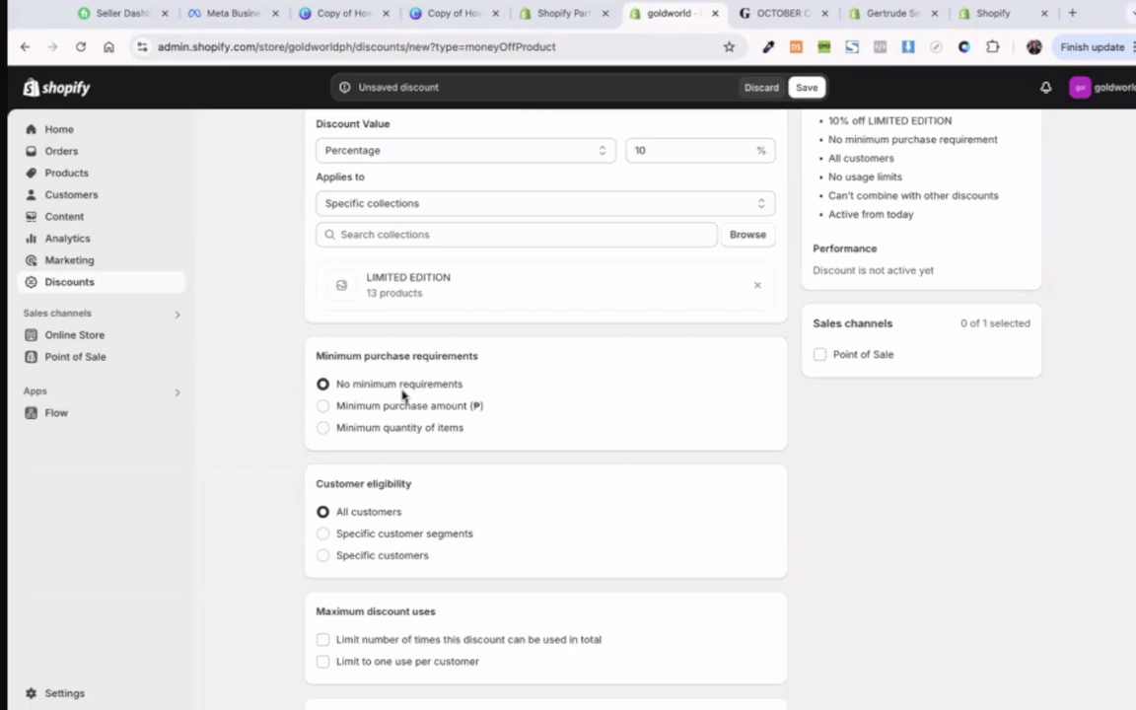
scroll(355, 355, down, 1)
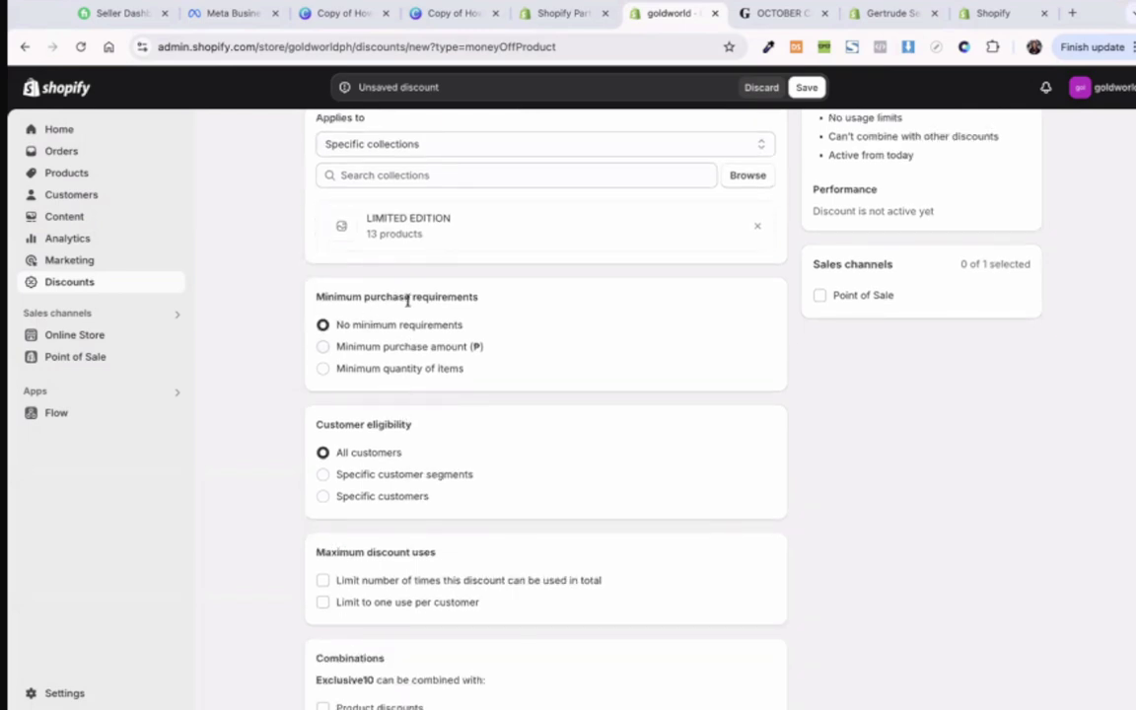
Step: Choose Minimum quantity of items as the requirement and start entering the quantity
click(324, 347)
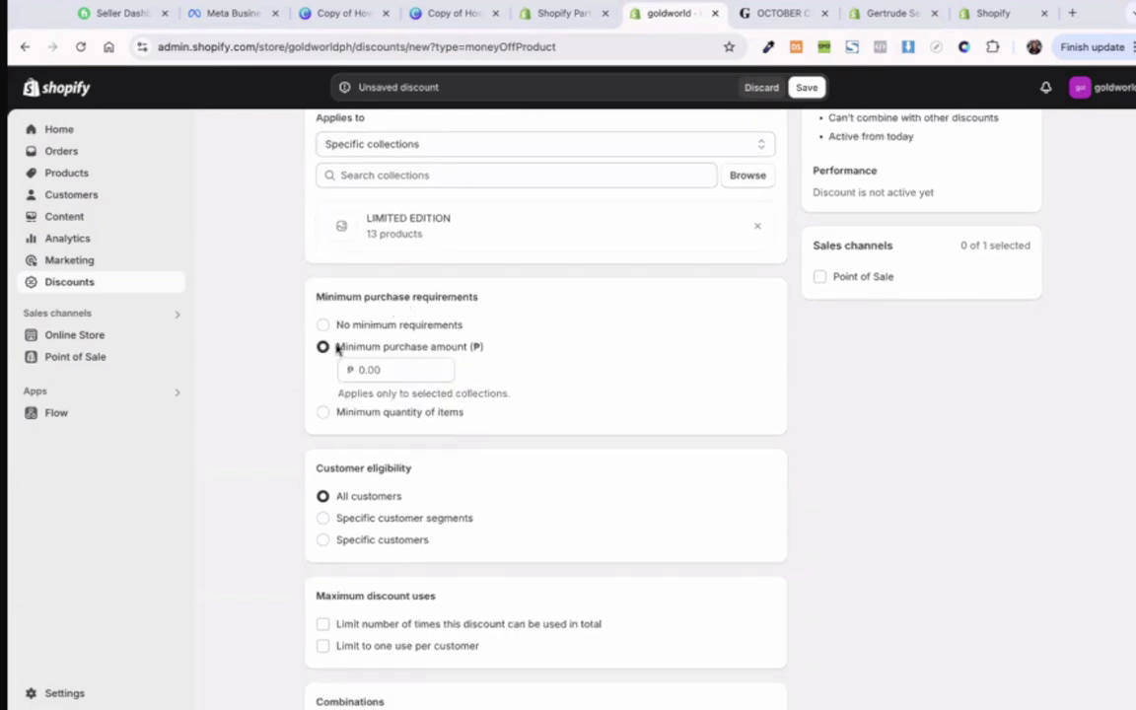
click(324, 411)
click(376, 393)
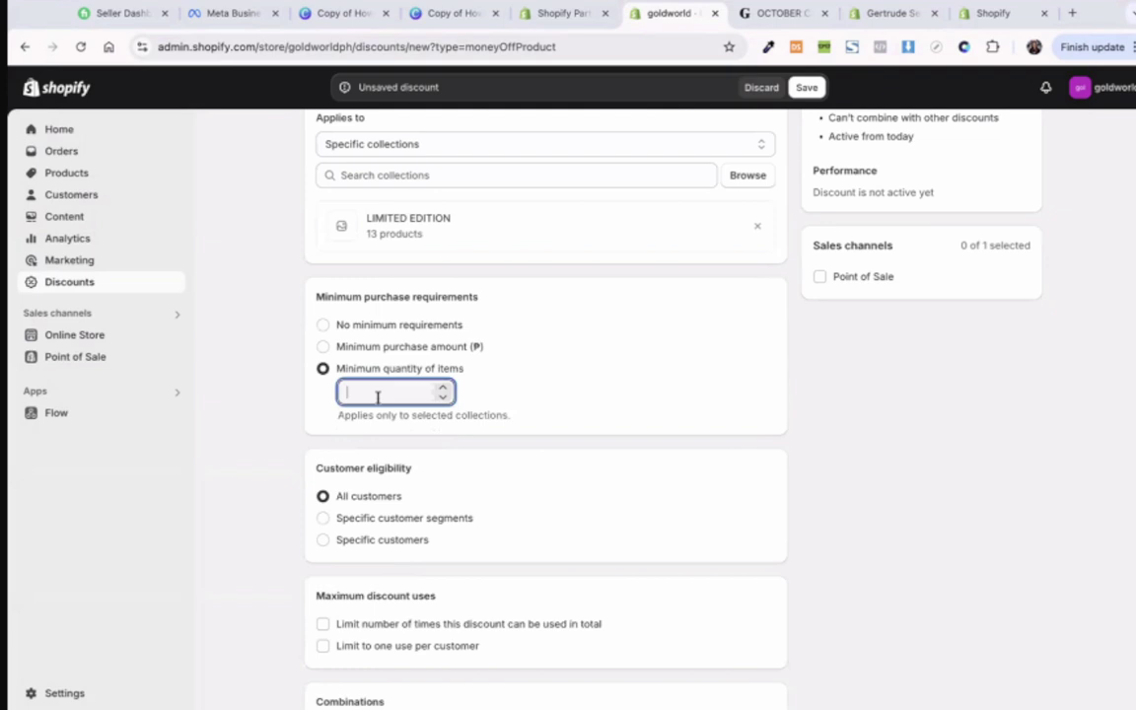
text(1)
scroll(518, 391, down, 3)
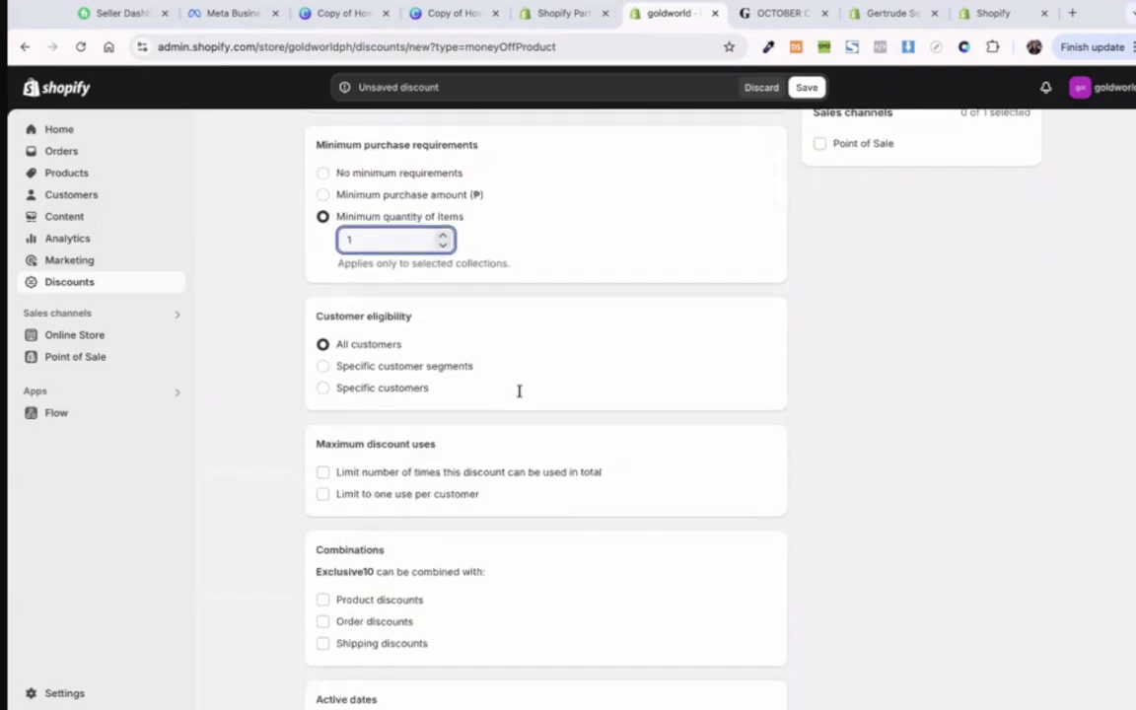
key(BackSpace)
Step: Set the minimum quantity to 2 items
text(2)
click(542, 229)
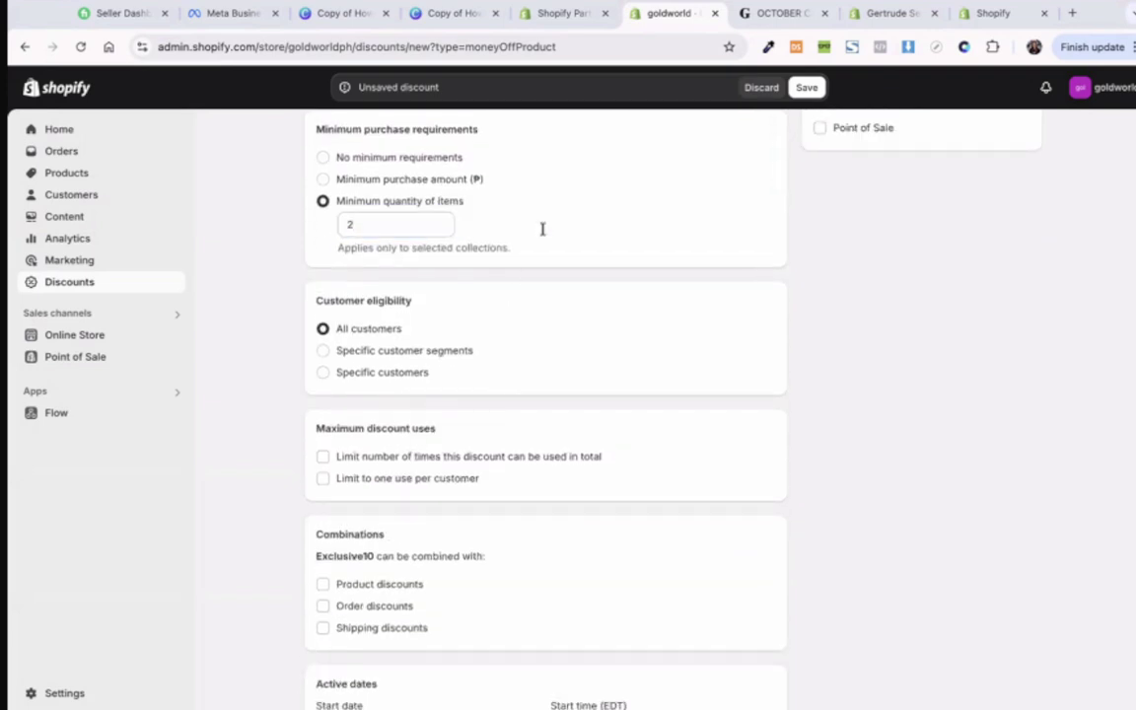
scroll(542, 228, down, 2)
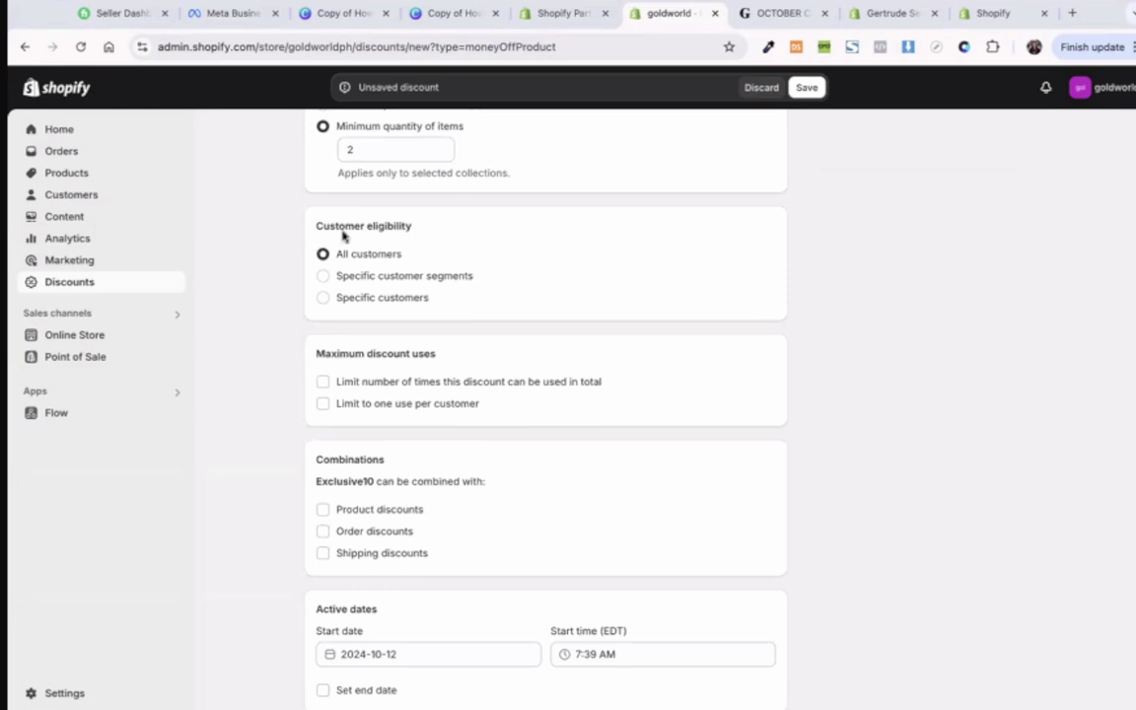
Step: Keep eligibility at All customers after browsing segments, and allow one use per customer
click(323, 276)
click(744, 335)
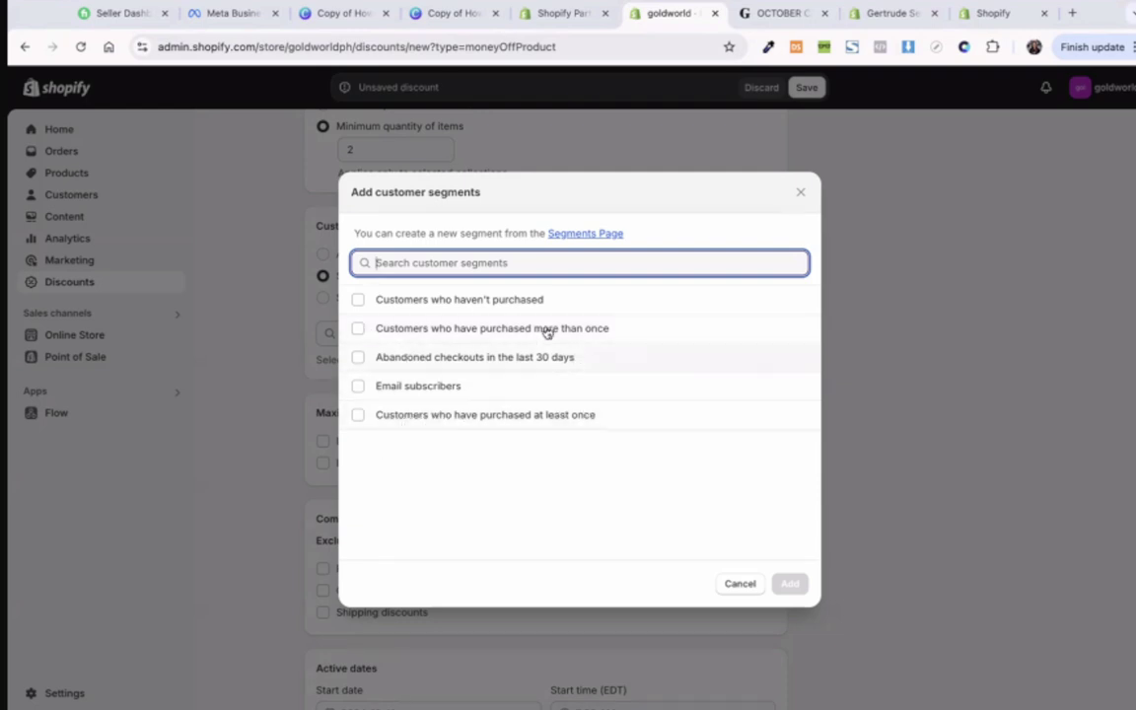
click(741, 584)
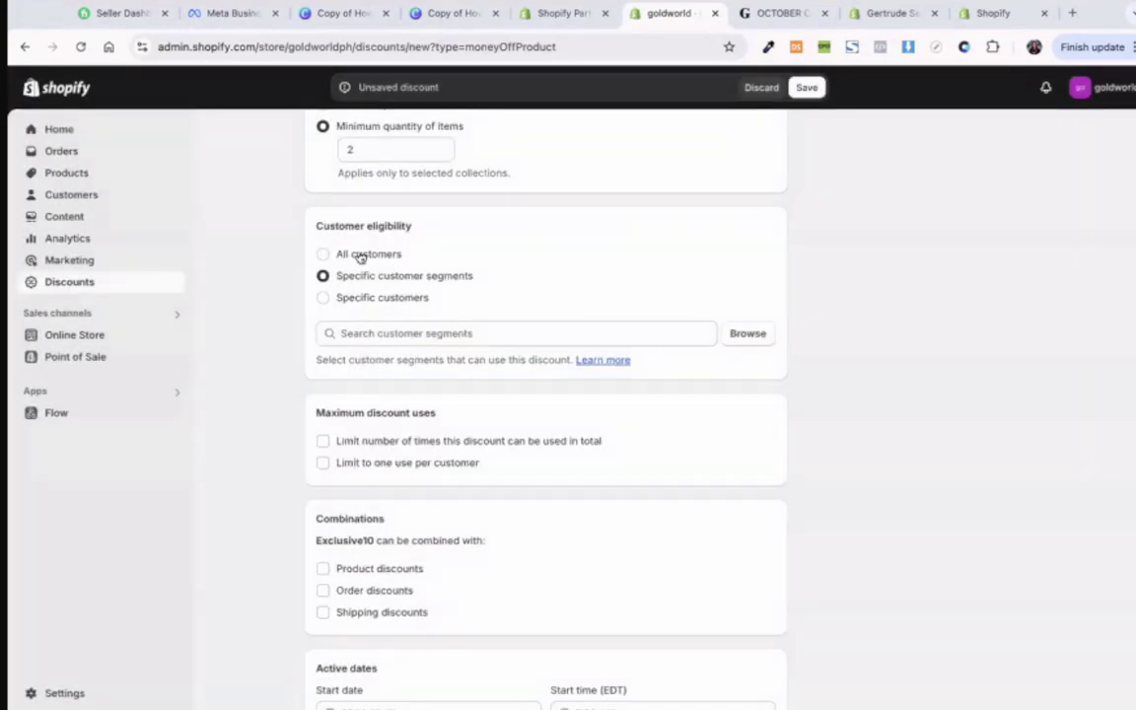
click(357, 254)
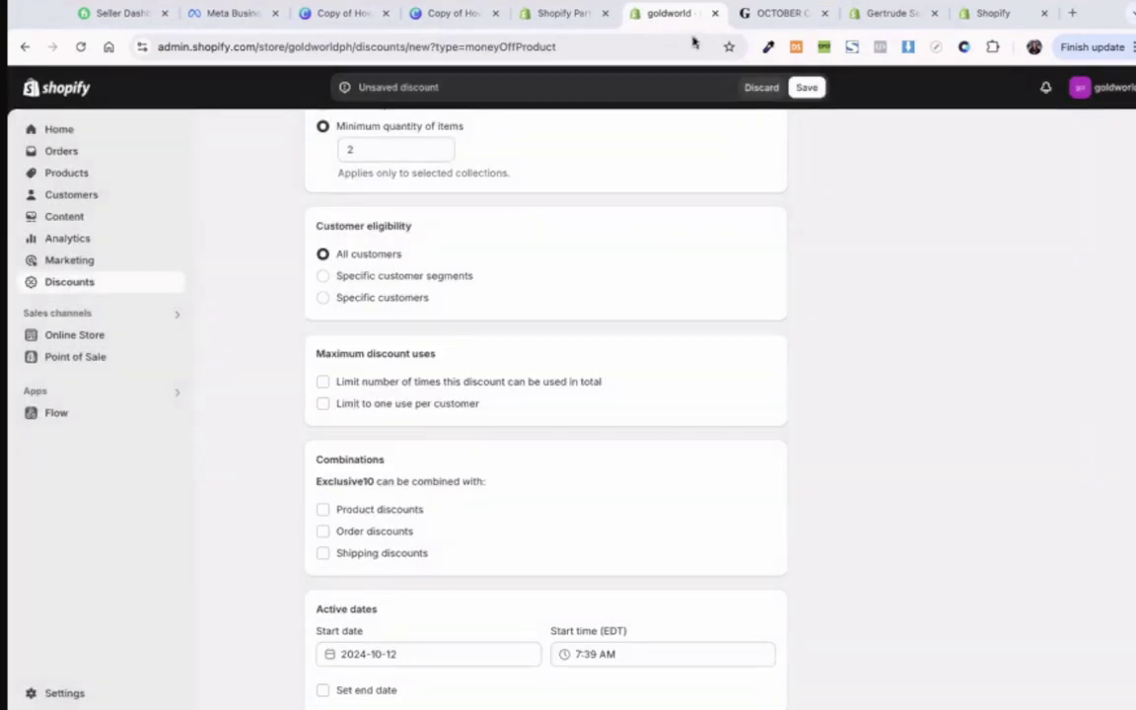
scroll(361, 318, down, 1)
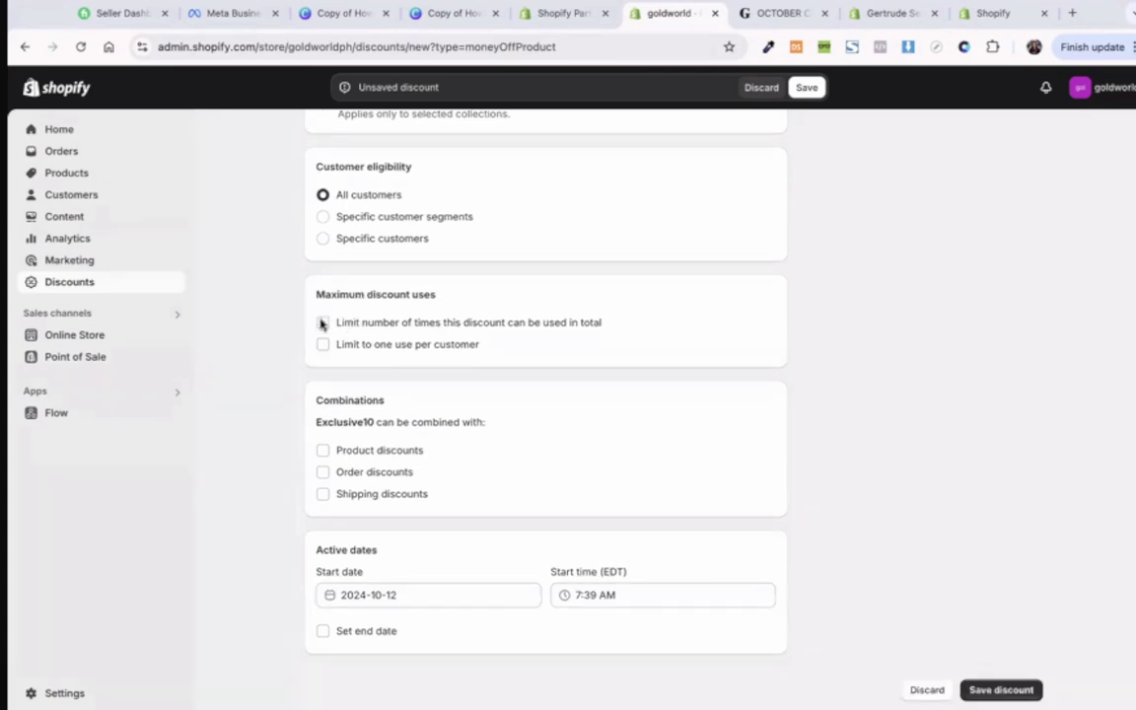
click(321, 347)
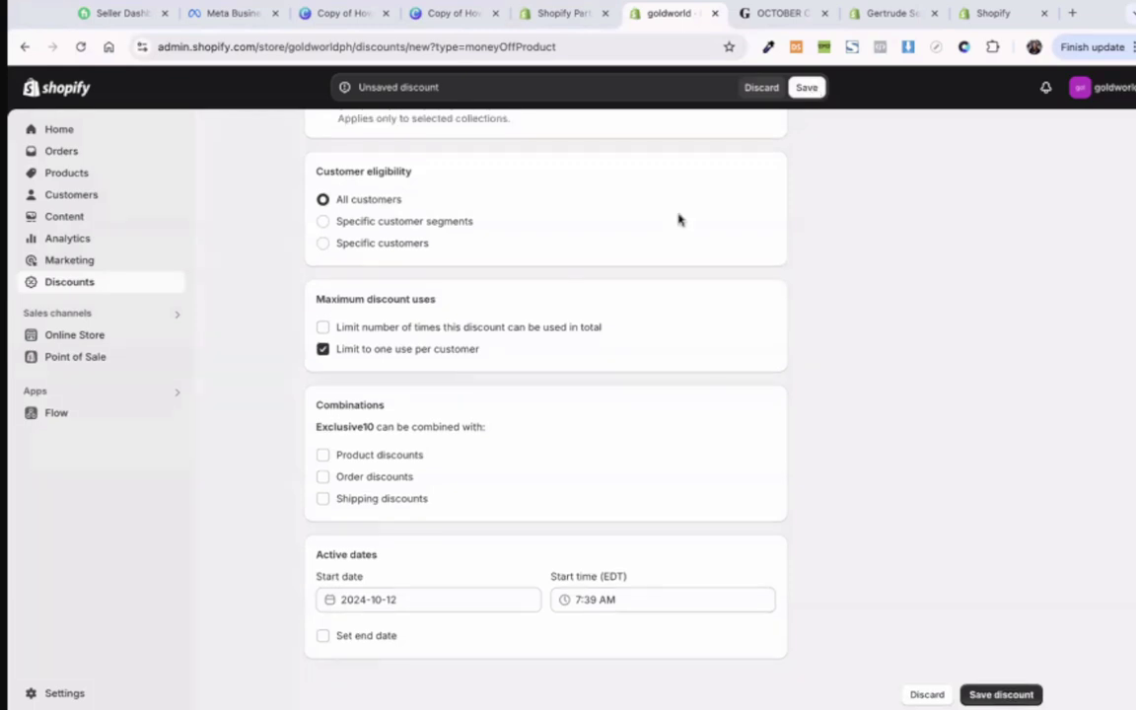
scroll(678, 218, up, 10)
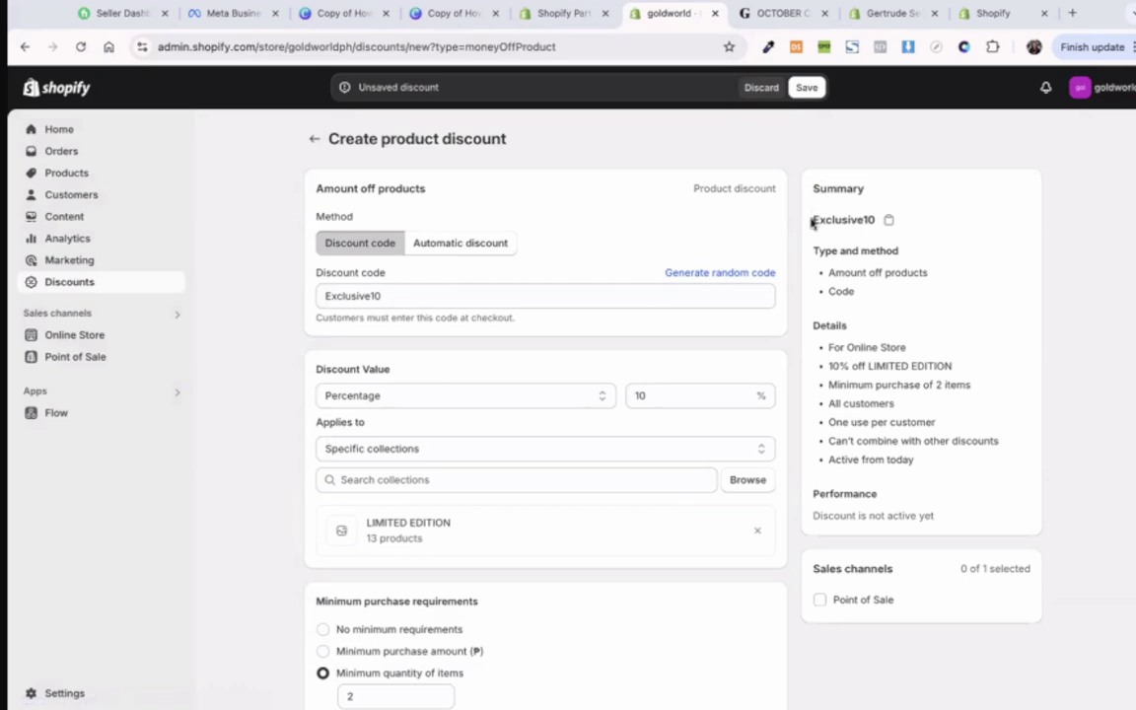
Step: Review the Exclusive10 code in the form and summary, glancing at the October collections storefront
double_click(838, 294)
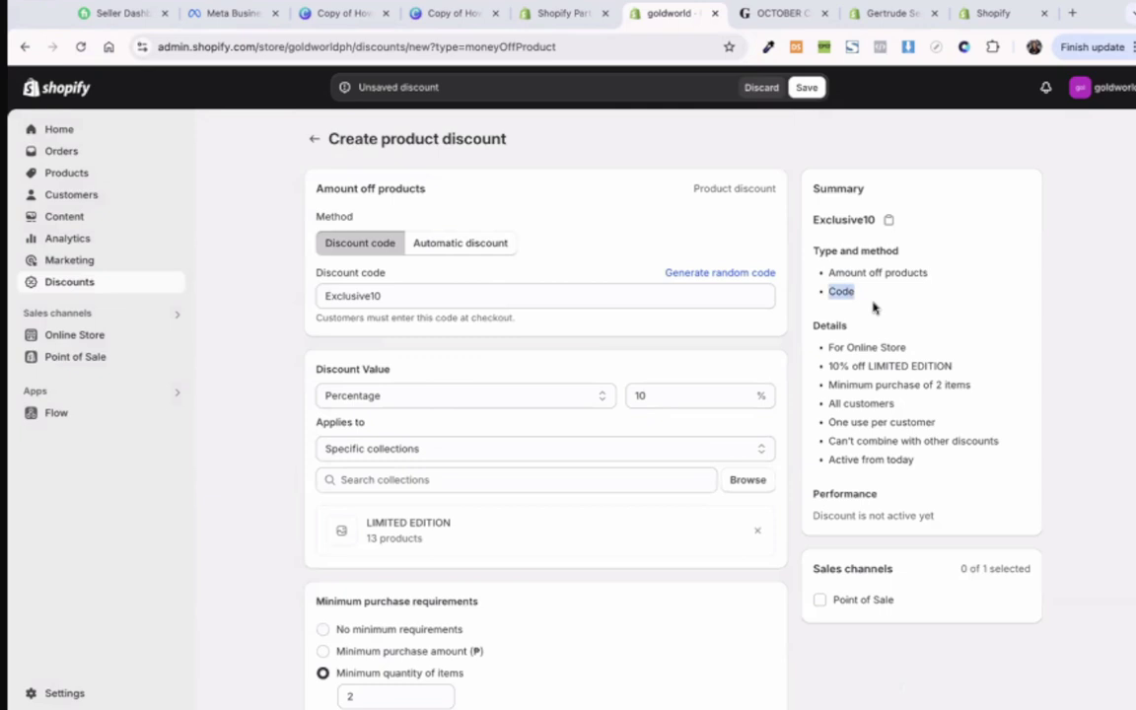
click(433, 295)
double_click(433, 295)
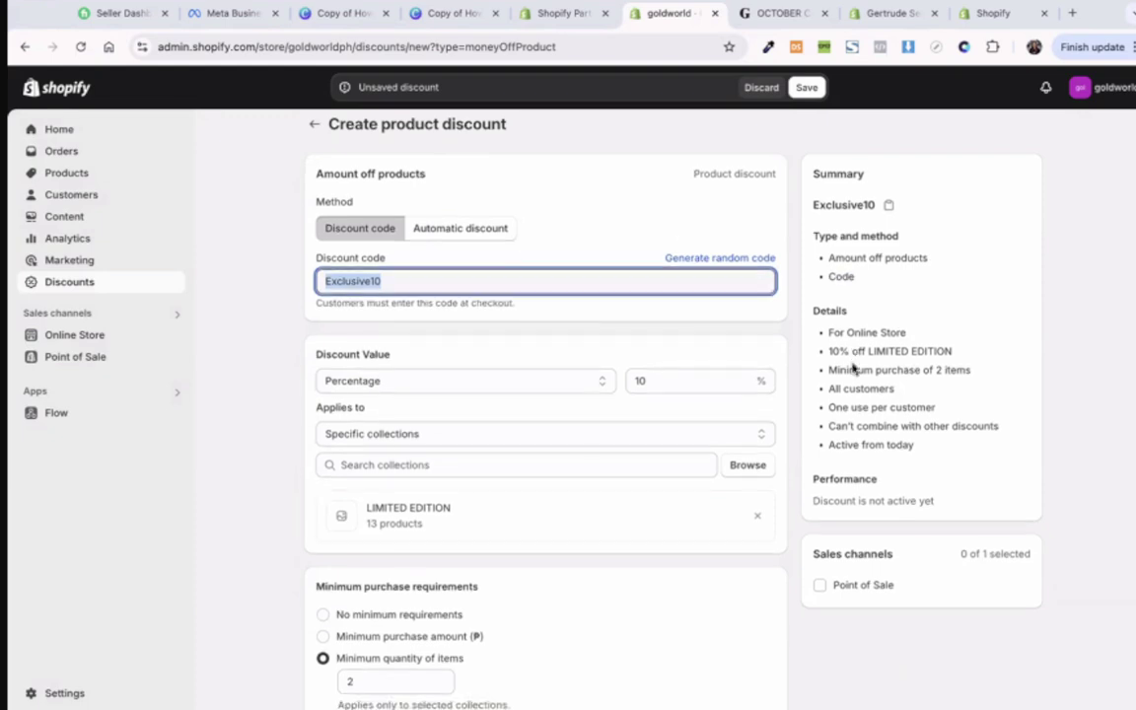
scroll(875, 338, down, 4)
scroll(878, 334, up, 2)
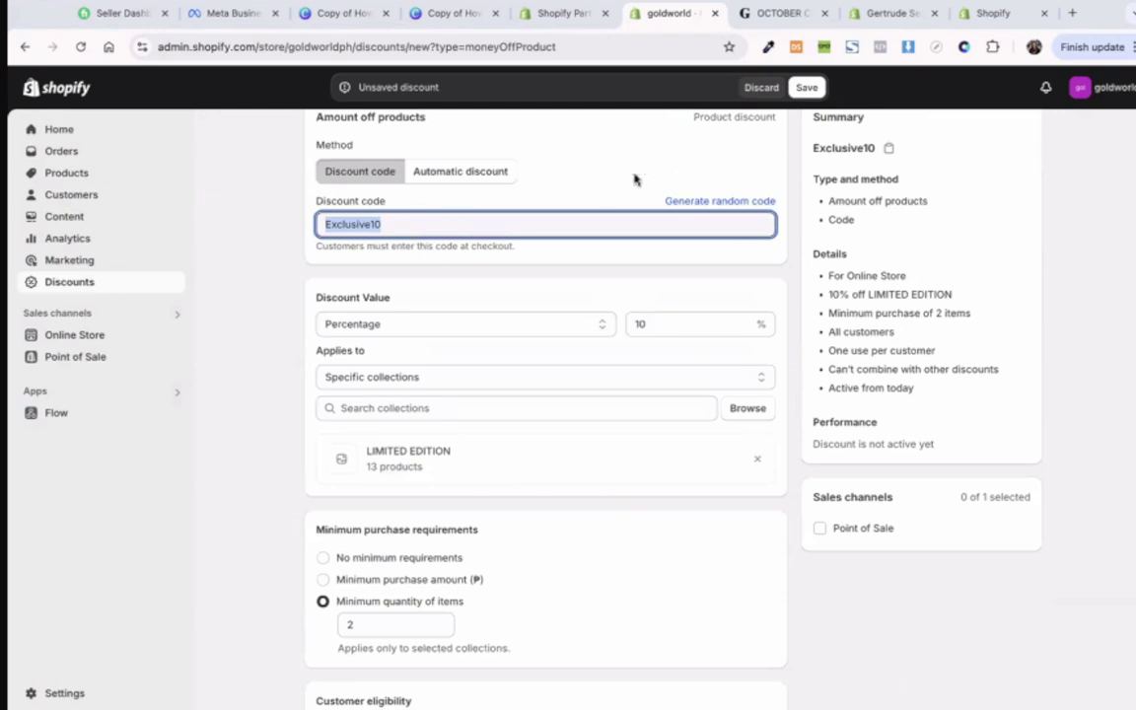
key(ctrl+Tab)
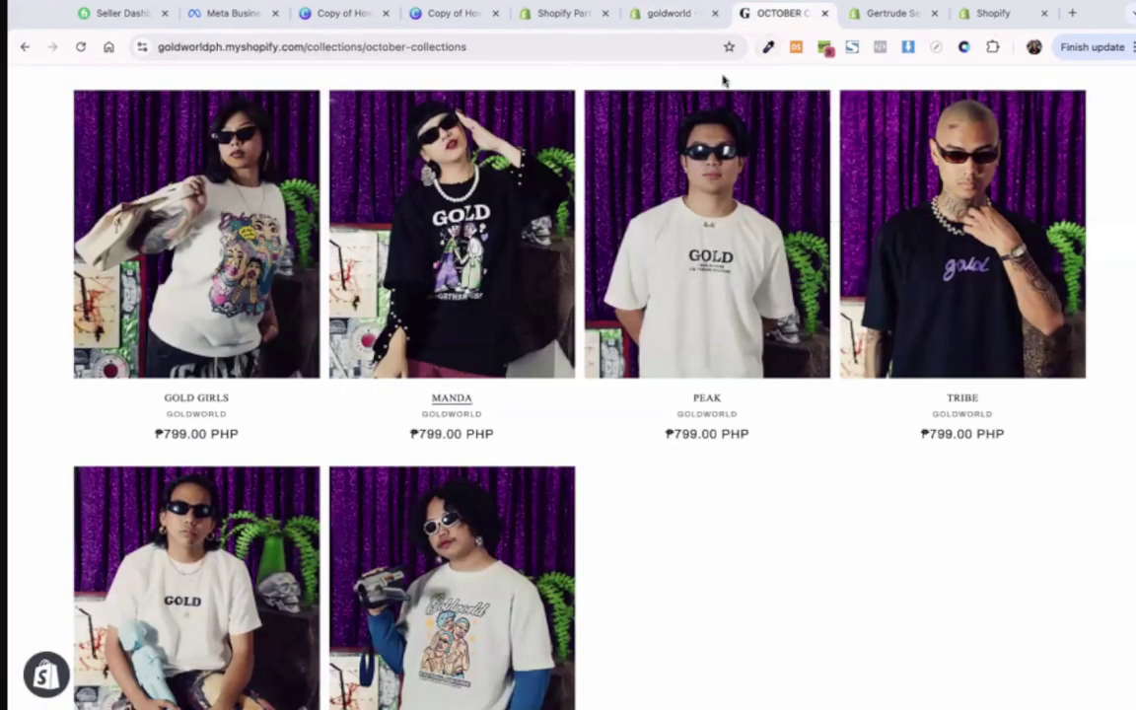
scroll(679, 11, up, 3)
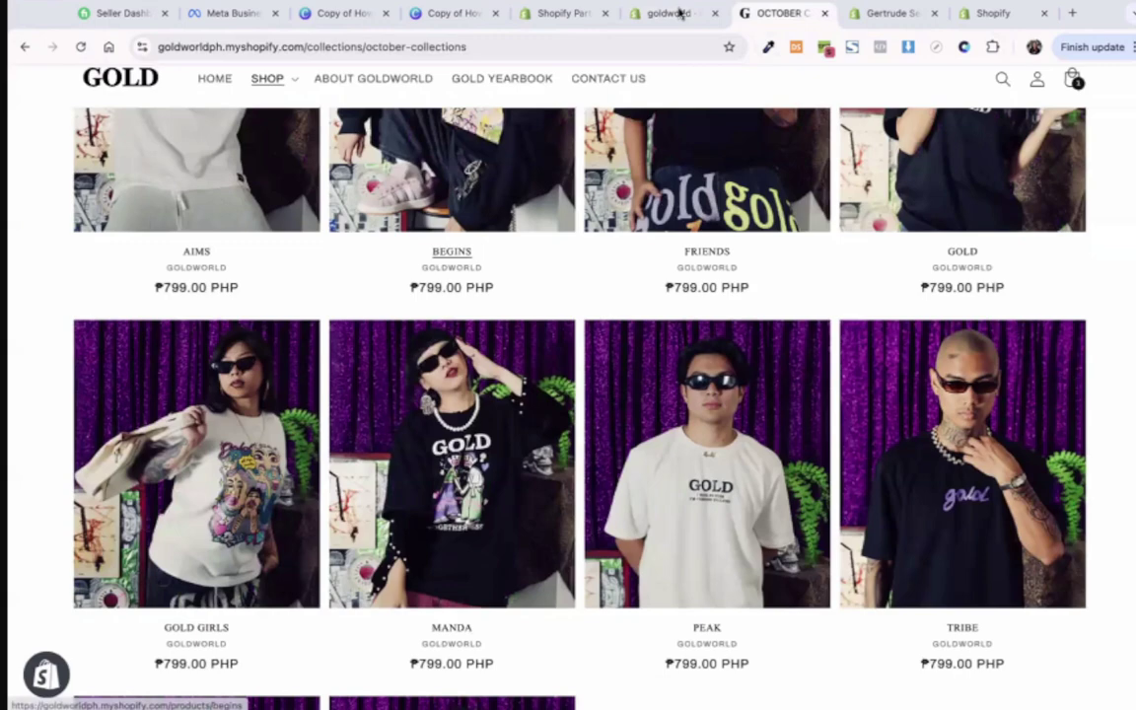
scroll(678, 12, up, 3)
click(679, 12)
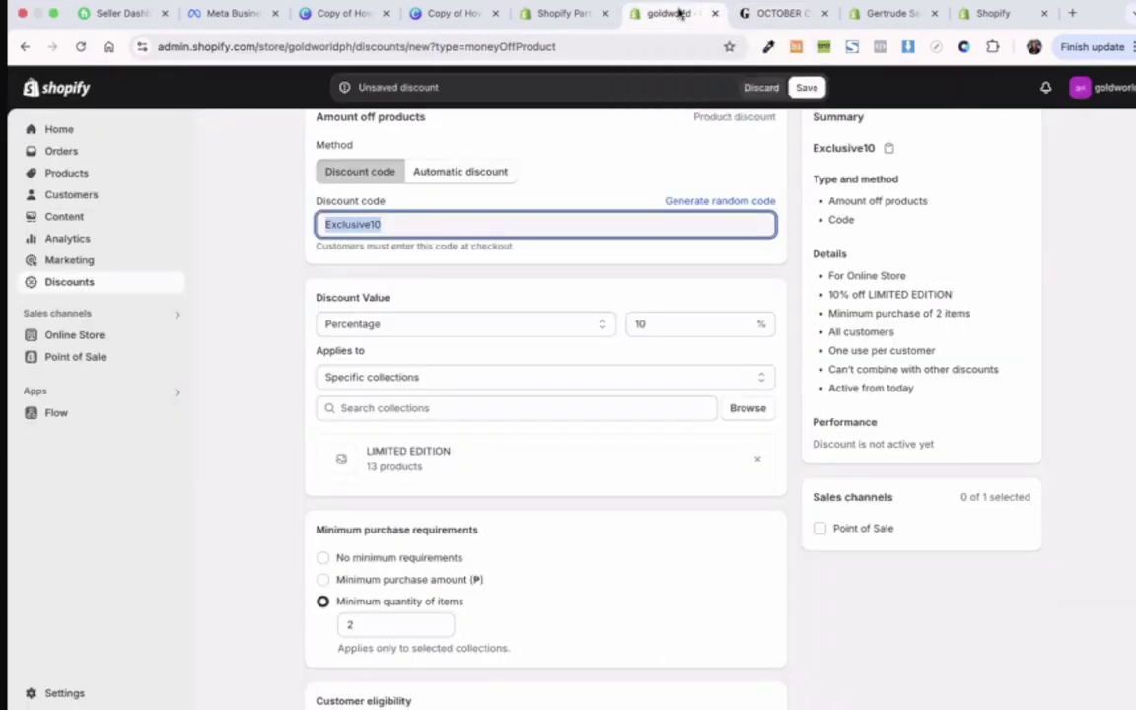
Step: Check the summary's All customers and no-combining notes, then leave the discount form
drag(831, 333, 939, 357)
click(845, 352)
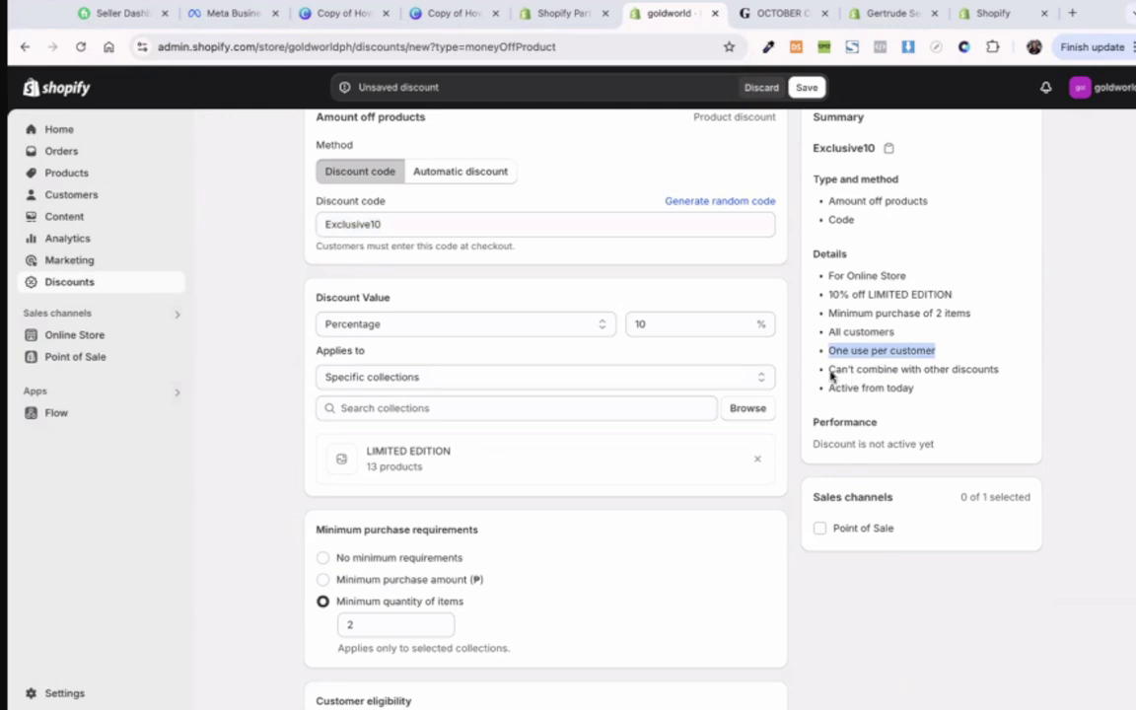
drag(831, 375, 966, 380)
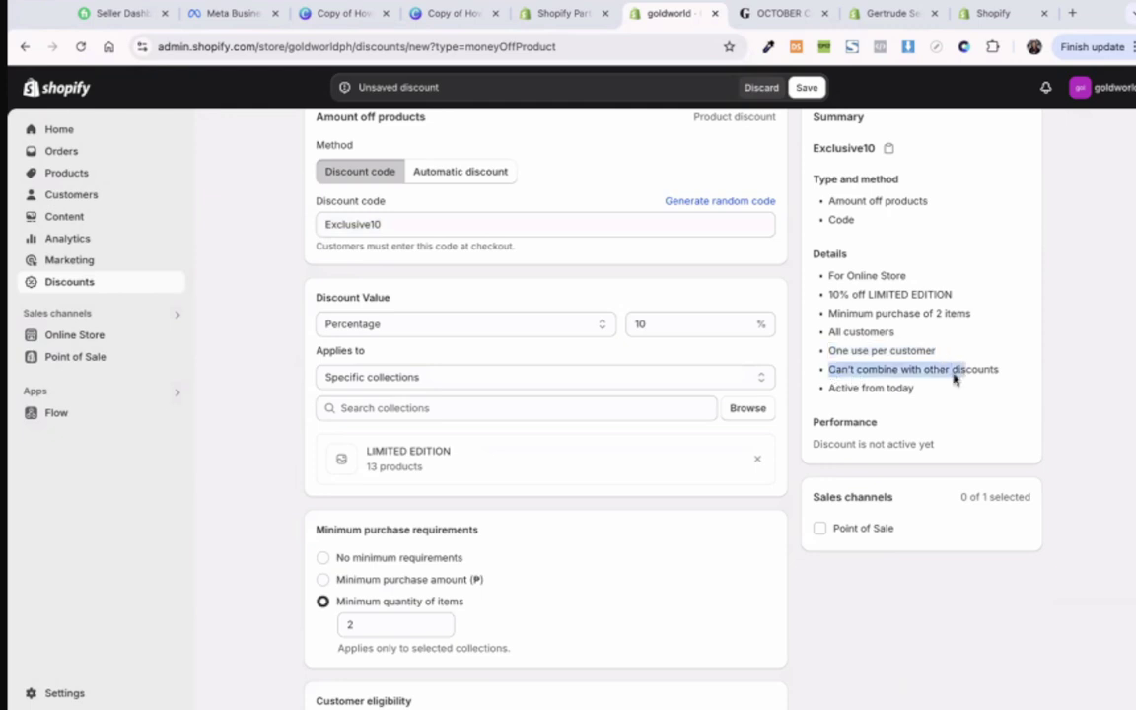
click(954, 375)
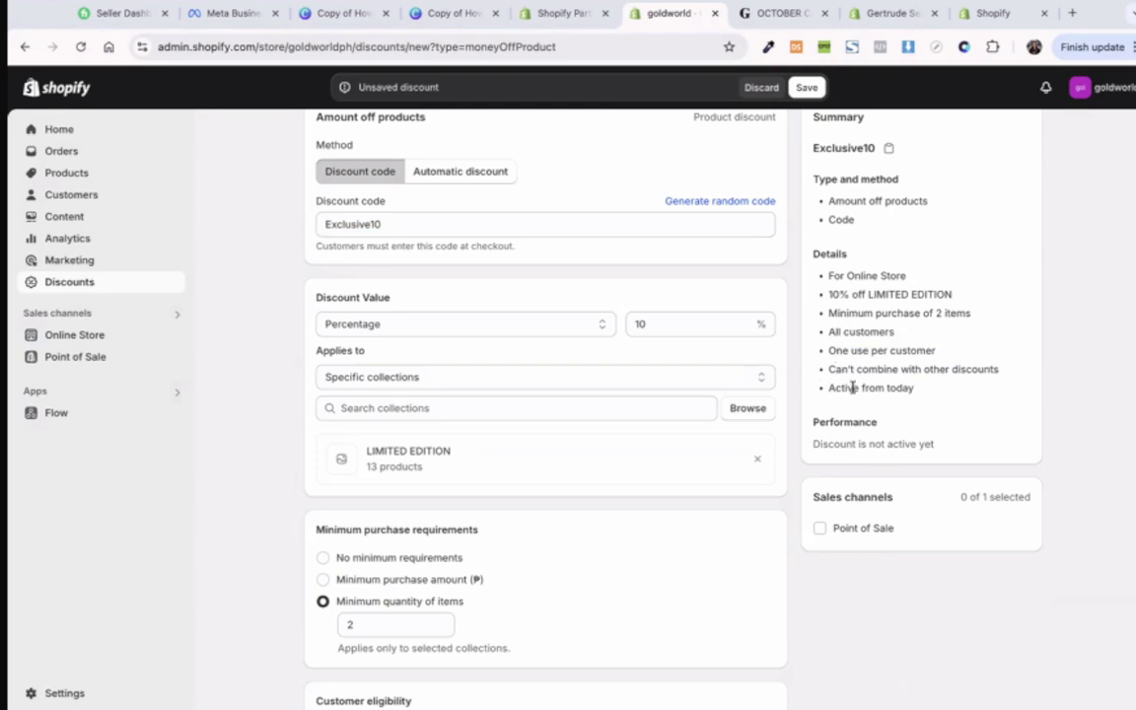
scroll(852, 375, down, 5)
scroll(854, 393, up, 6)
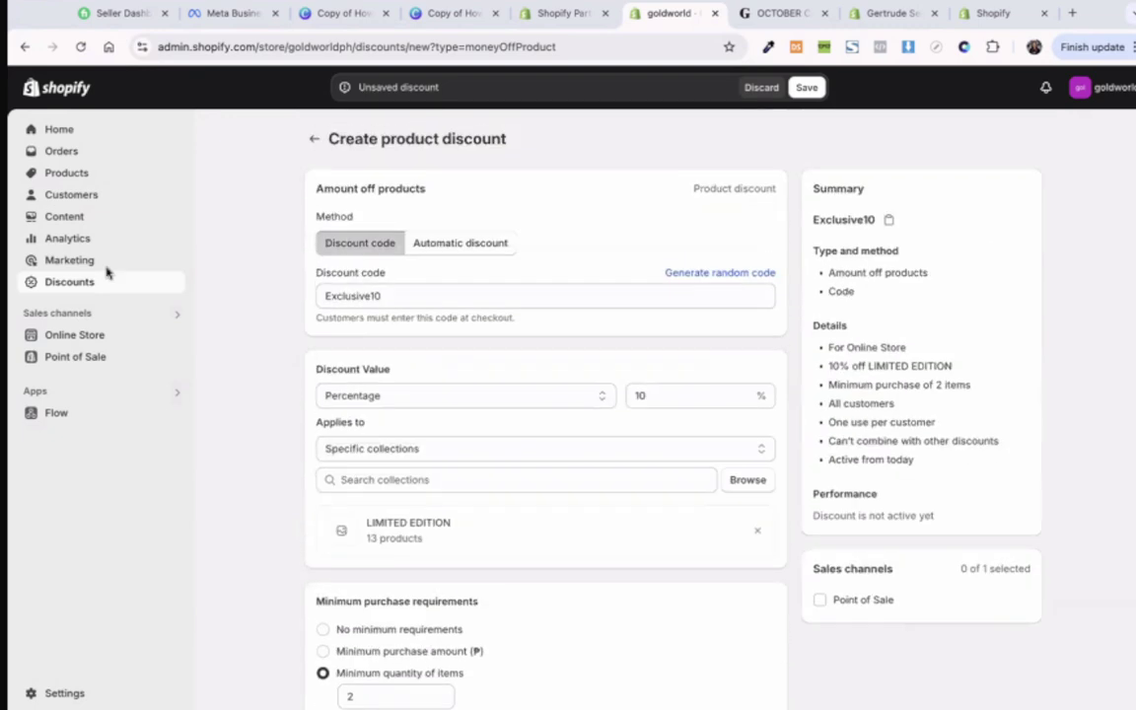
click(96, 341)
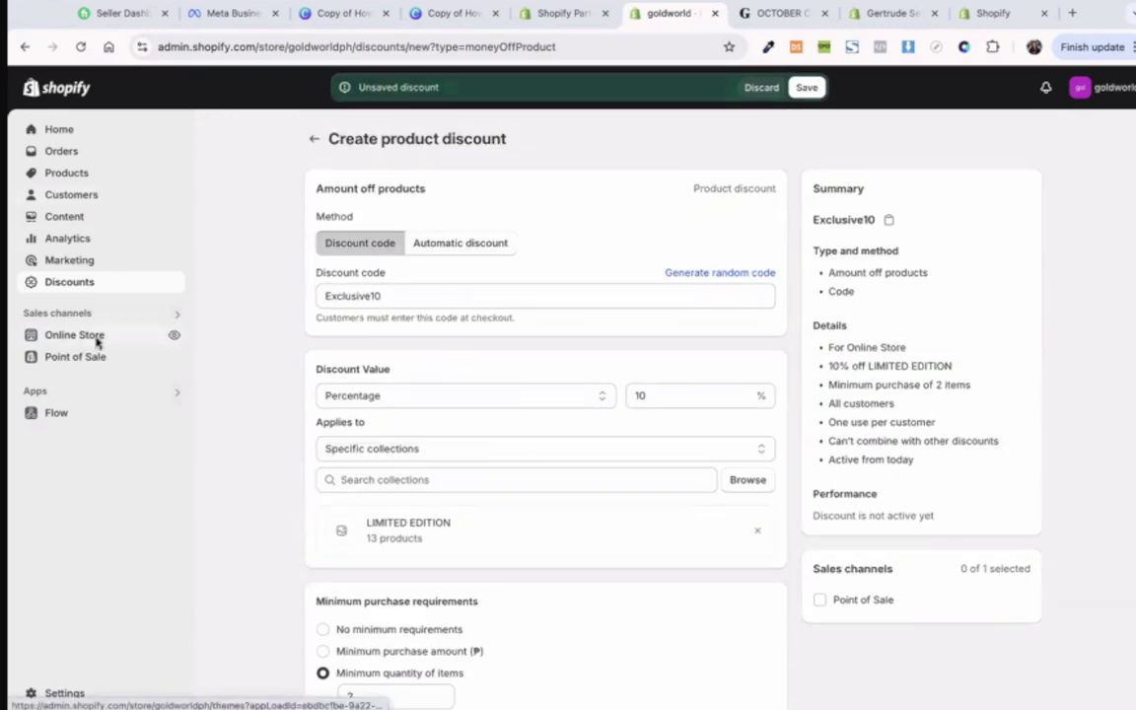
Step: Discard the unsaved discount and go to Online Store's empty Blog posts page
click(767, 87)
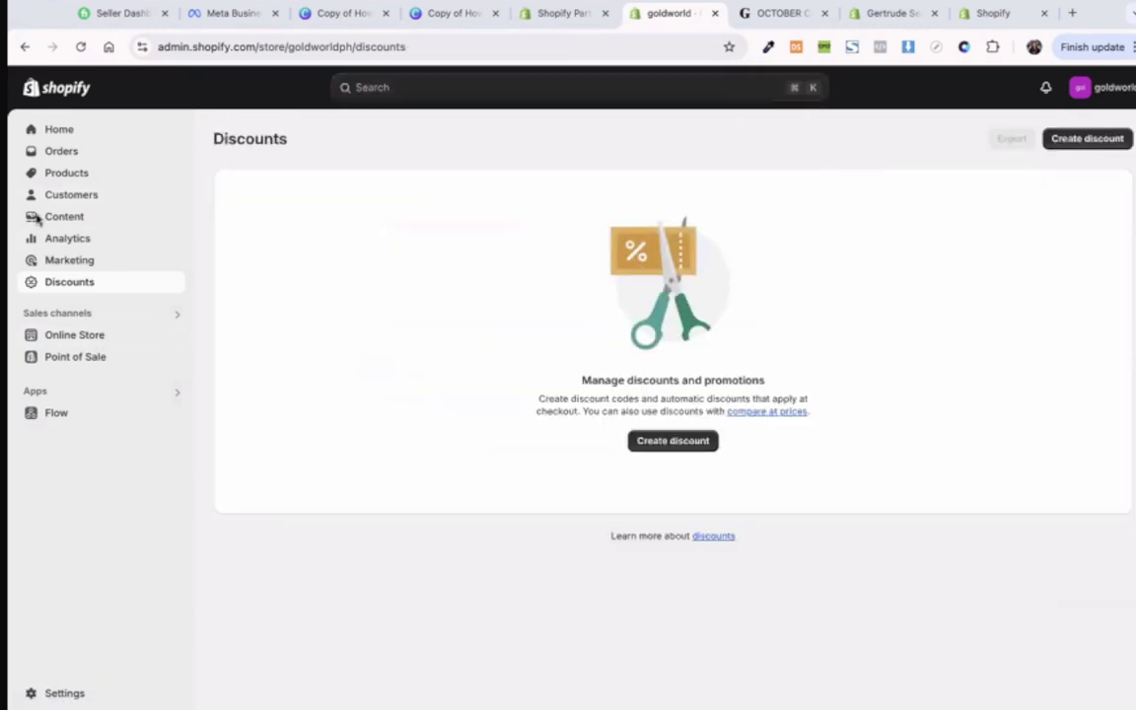
click(116, 335)
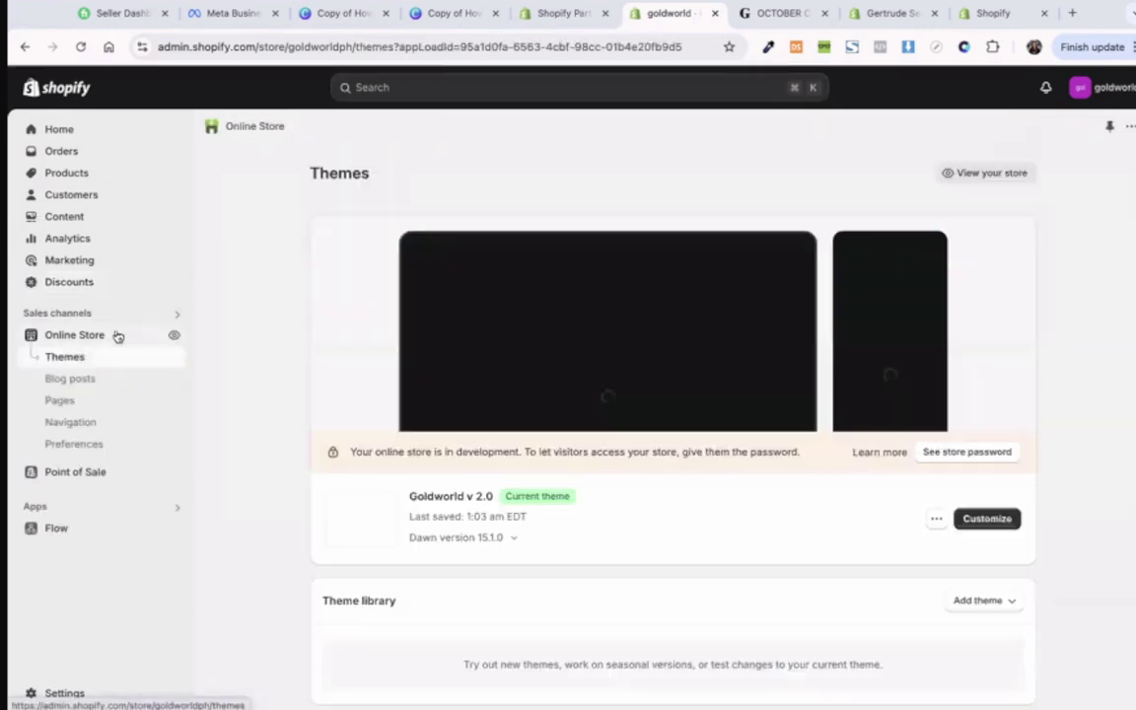
scroll(705, 449, down, 1)
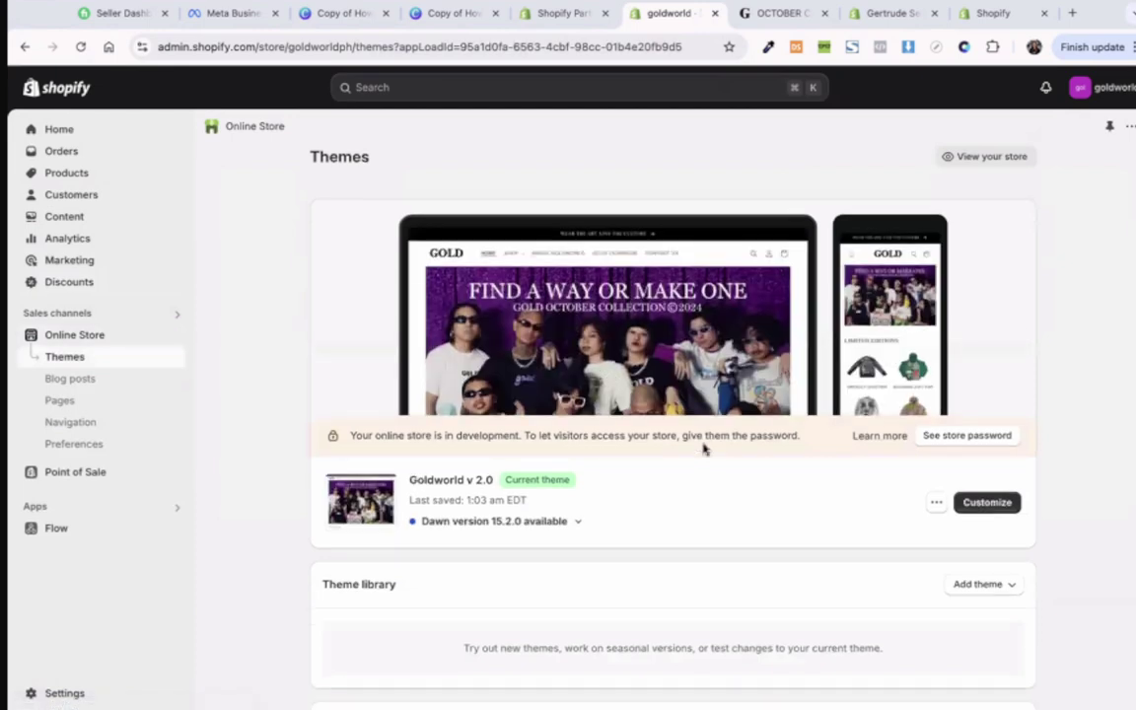
scroll(704, 448, down, 1)
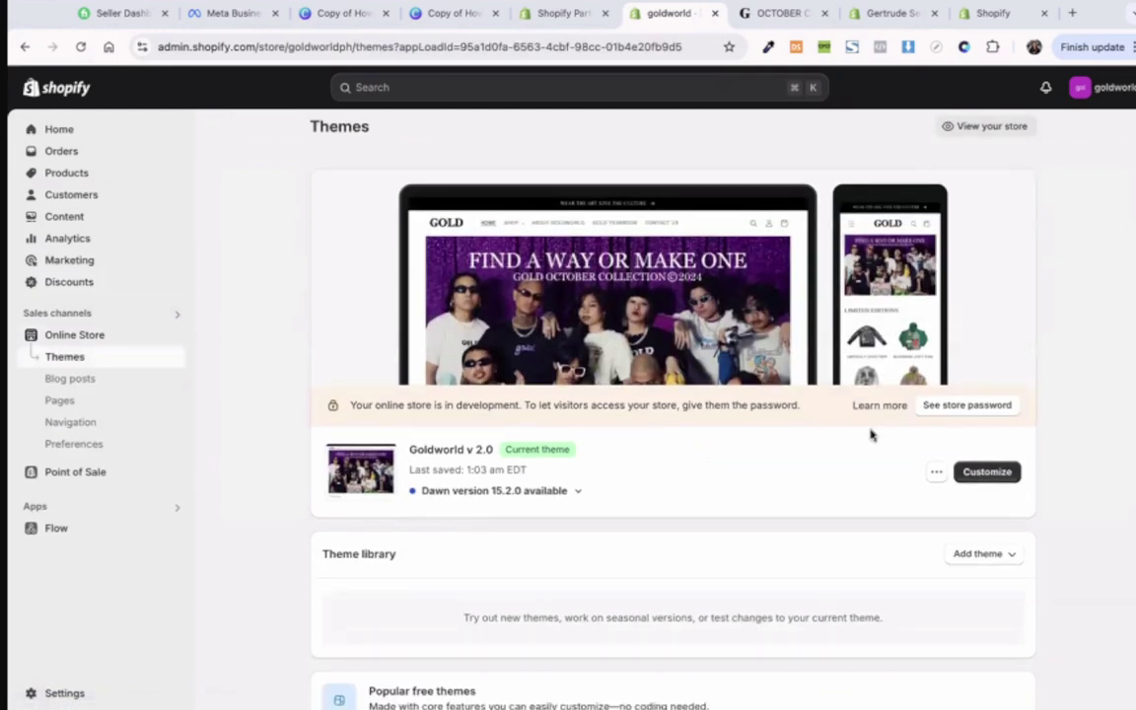
click(96, 378)
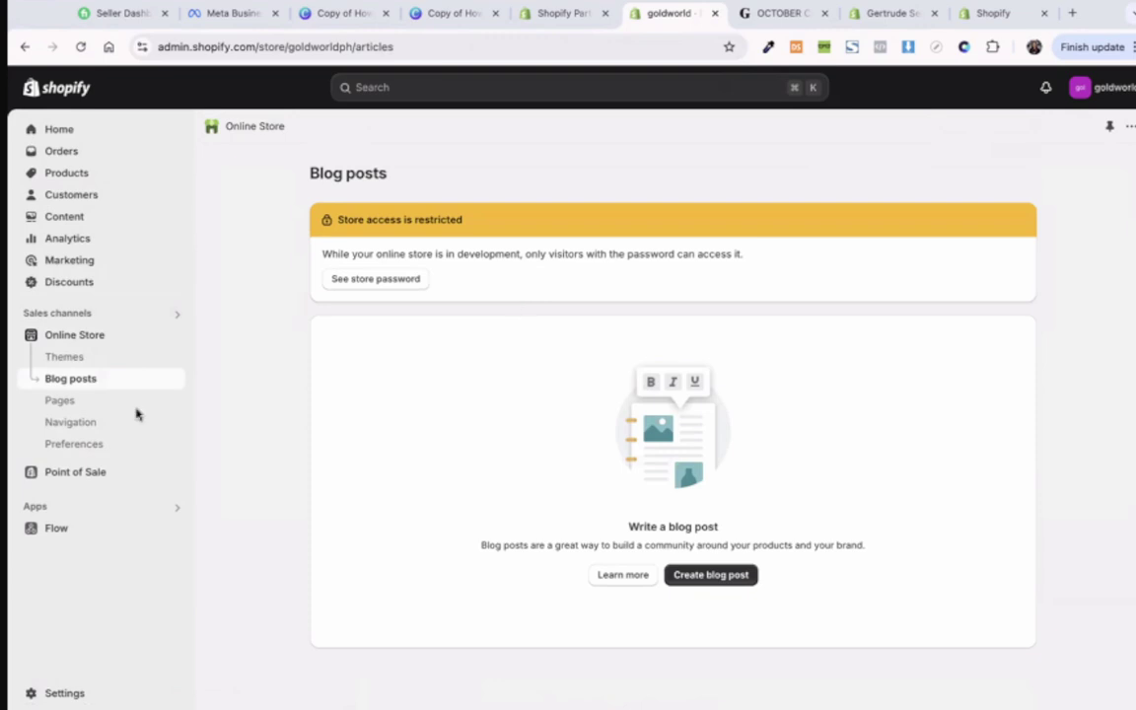
Step: Start a new blog post and look through its content editor
click(728, 580)
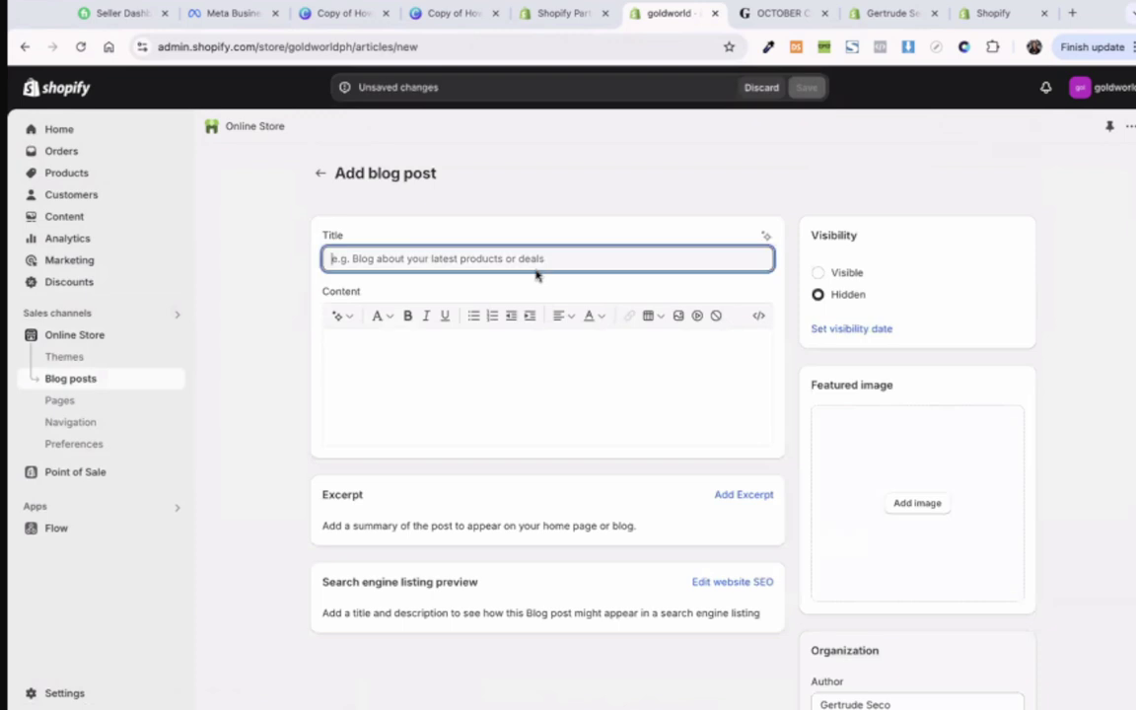
click(457, 420)
scroll(457, 420, down, 2)
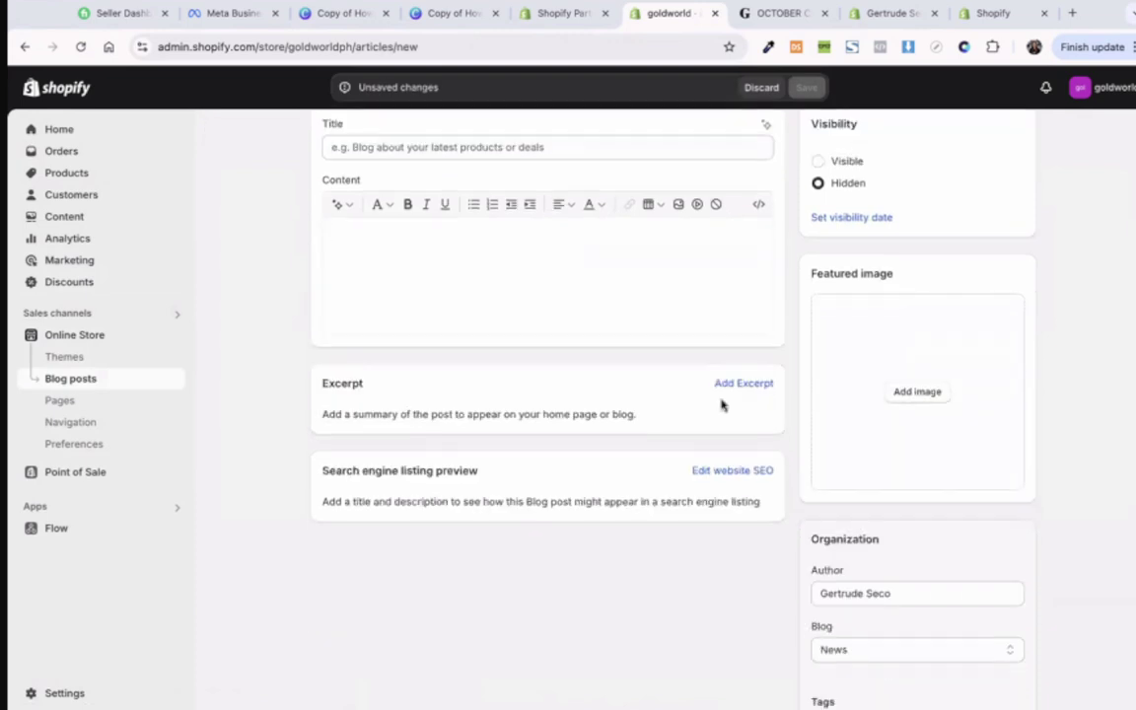
scroll(902, 385, down, 2)
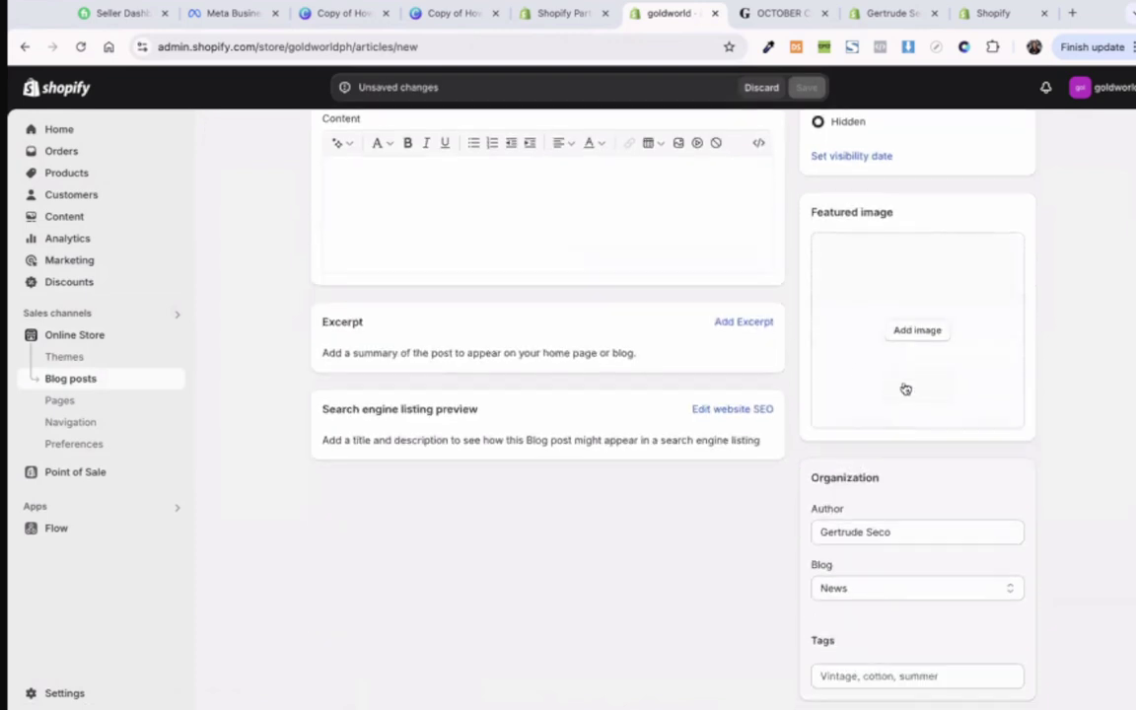
scroll(903, 386, up, 1)
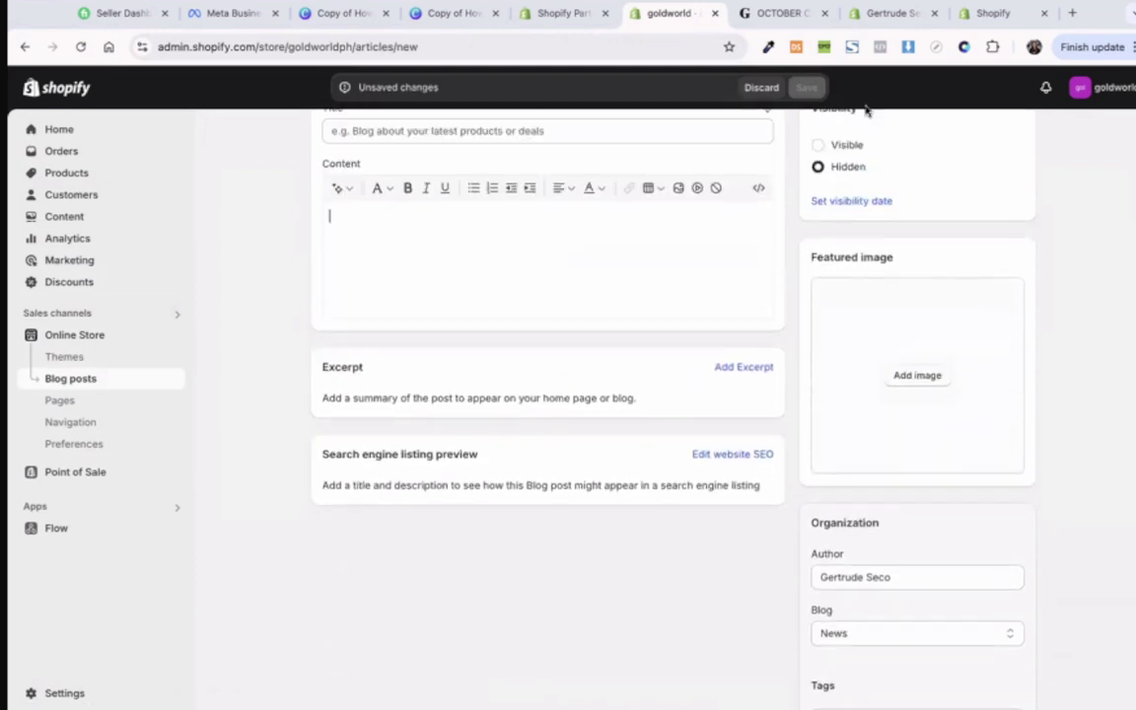
Step: Inspect a new page's title and content fields, then go to Navigation
click(59, 402)
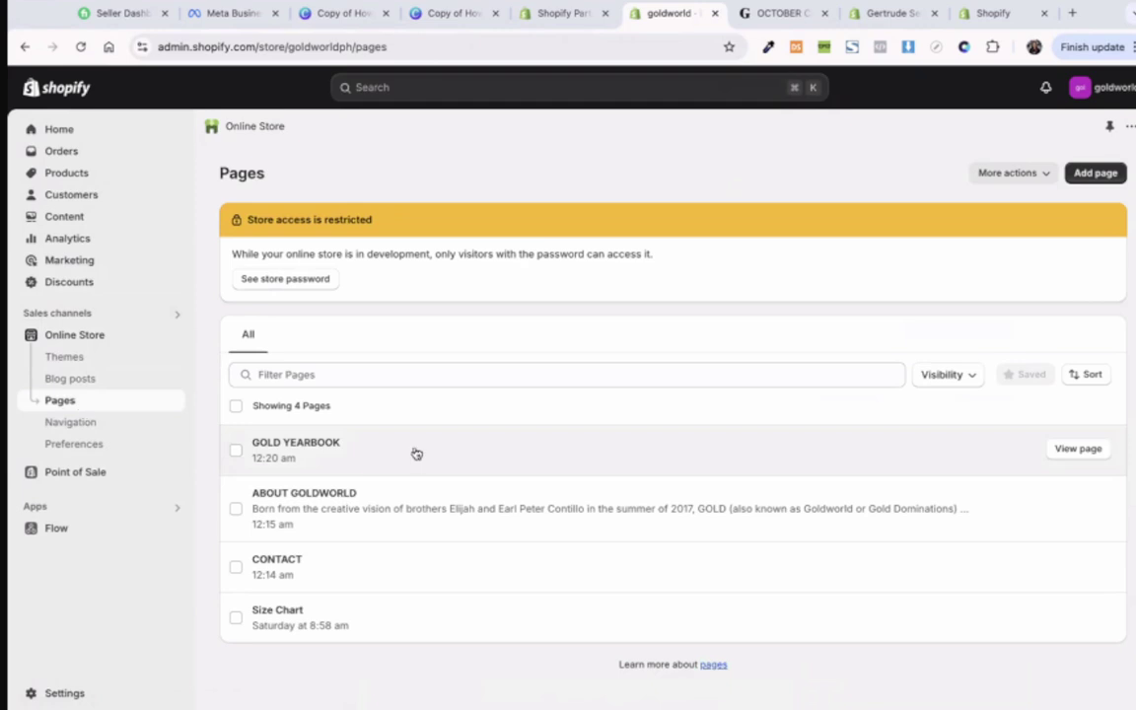
click(1095, 174)
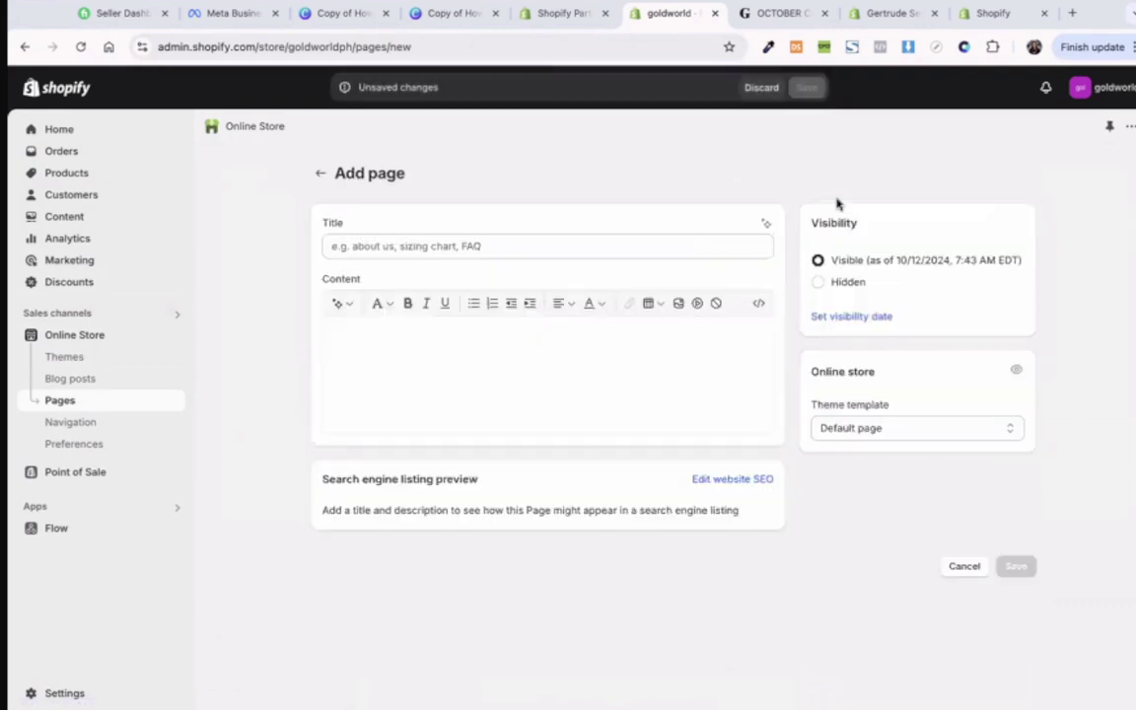
click(471, 242)
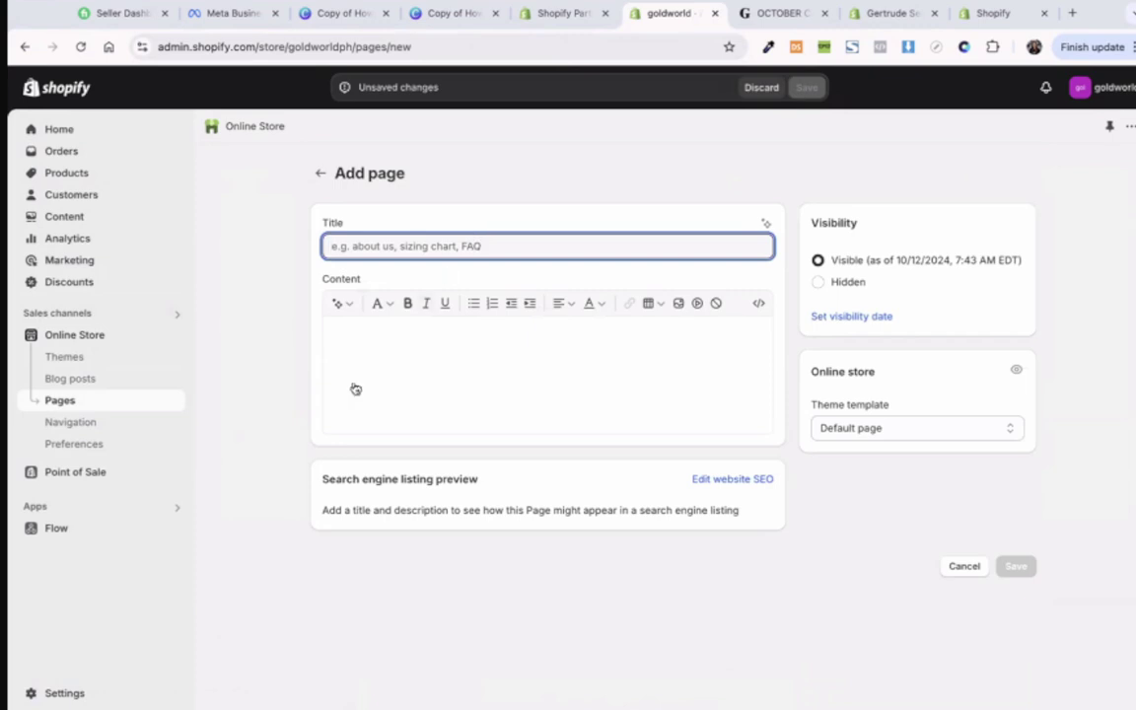
click(323, 351)
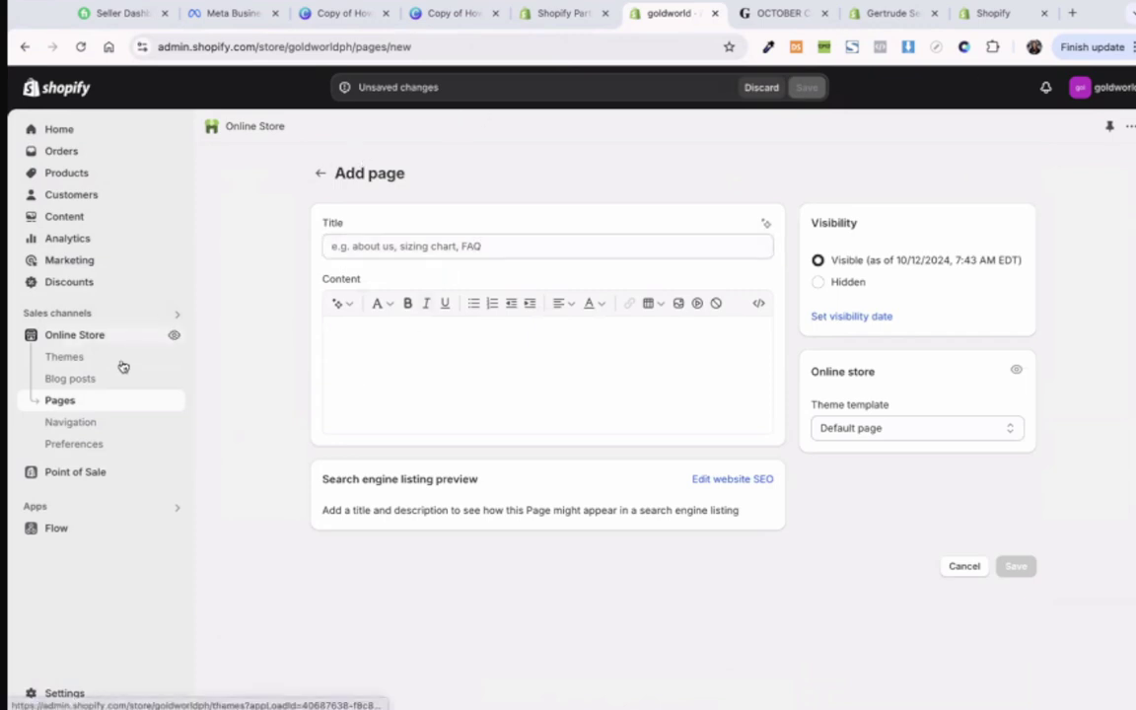
click(98, 423)
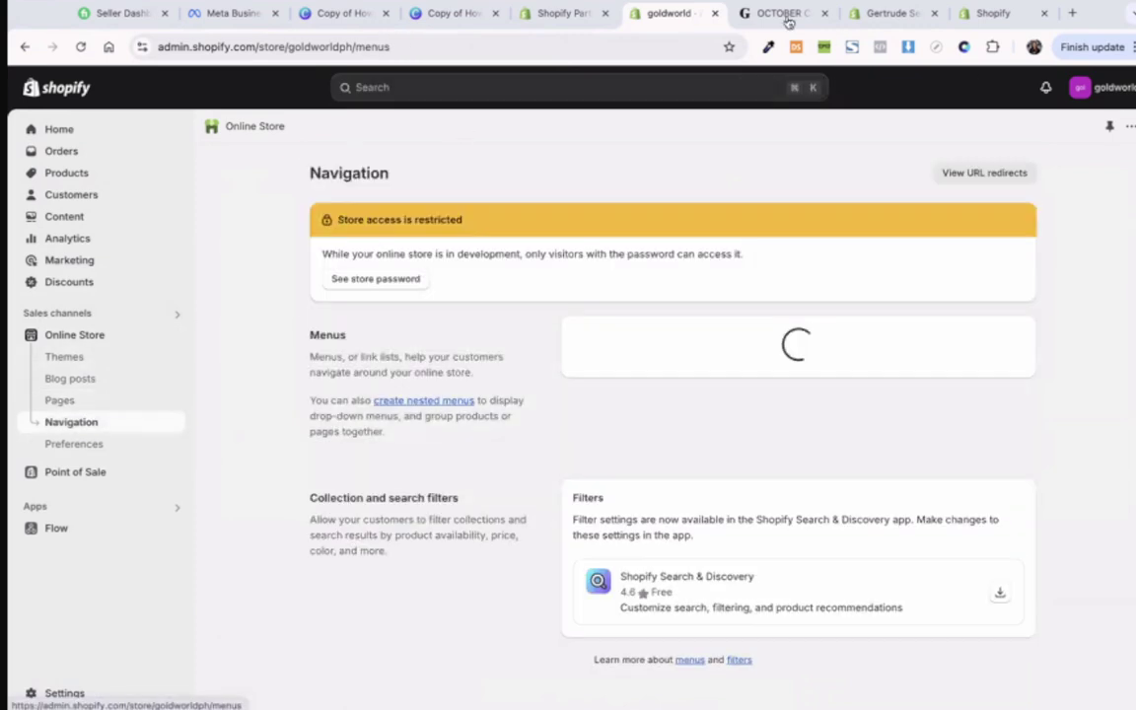
Step: Compare the storefront's October collections page and footer menus with the admin Navigation page
click(784, 14)
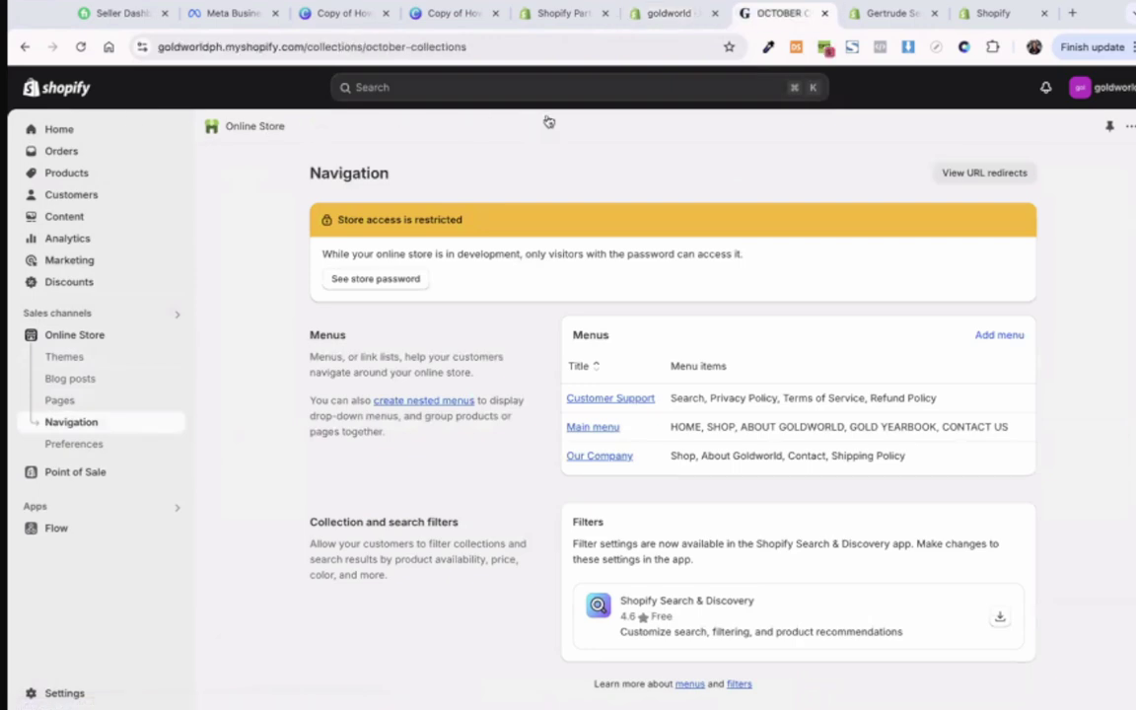
scroll(494, 386, down, 15)
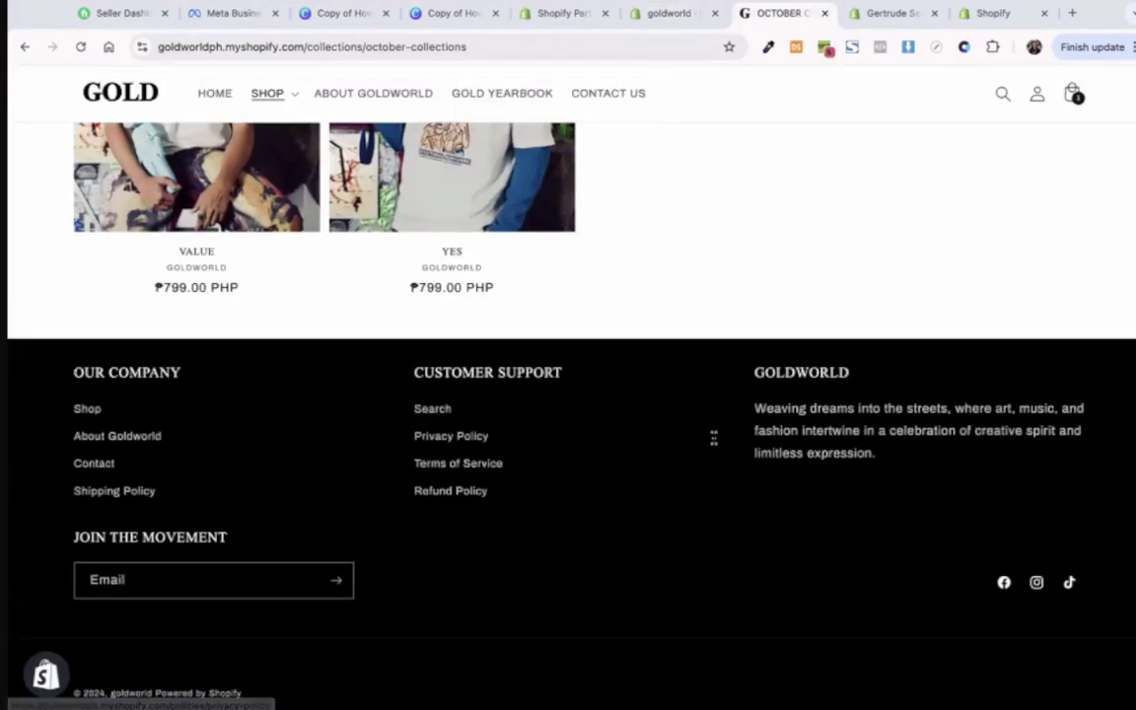
key(ctrl+shift+Tab)
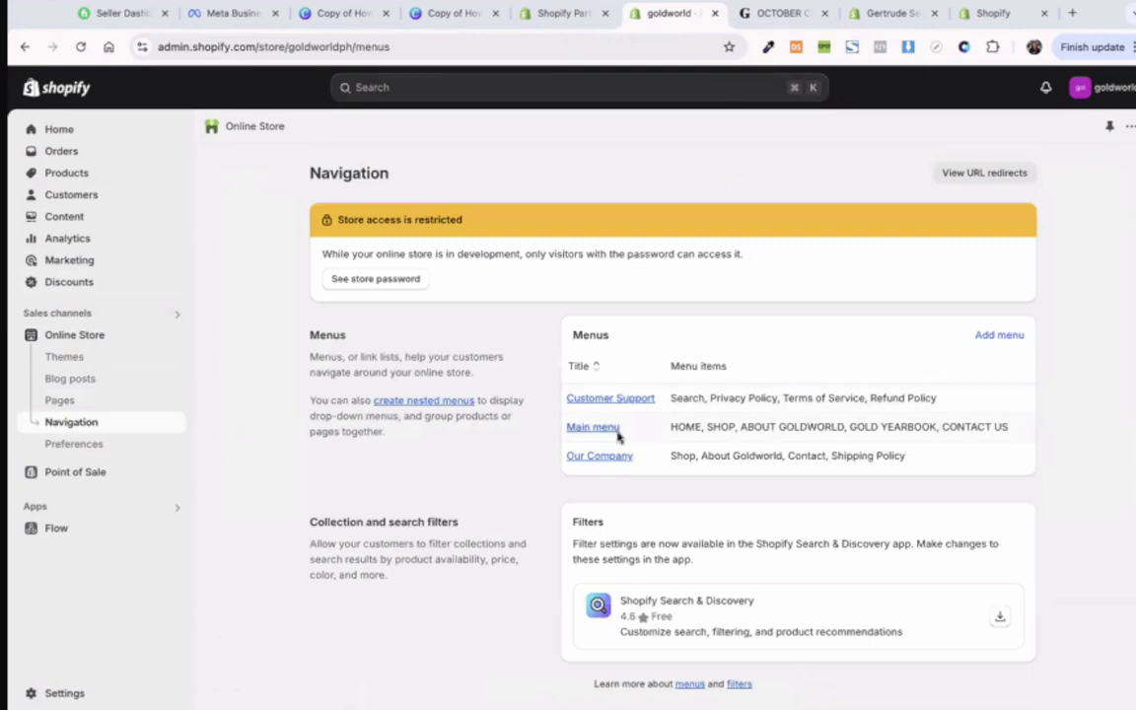
click(779, 13)
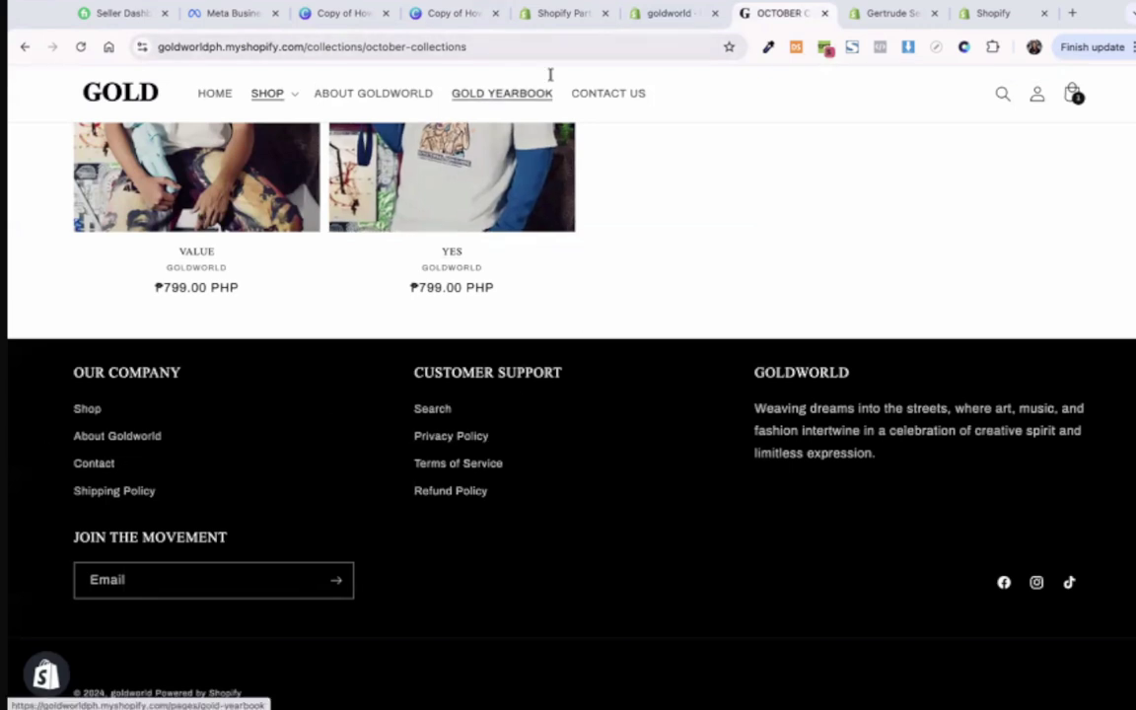
click(642, 23)
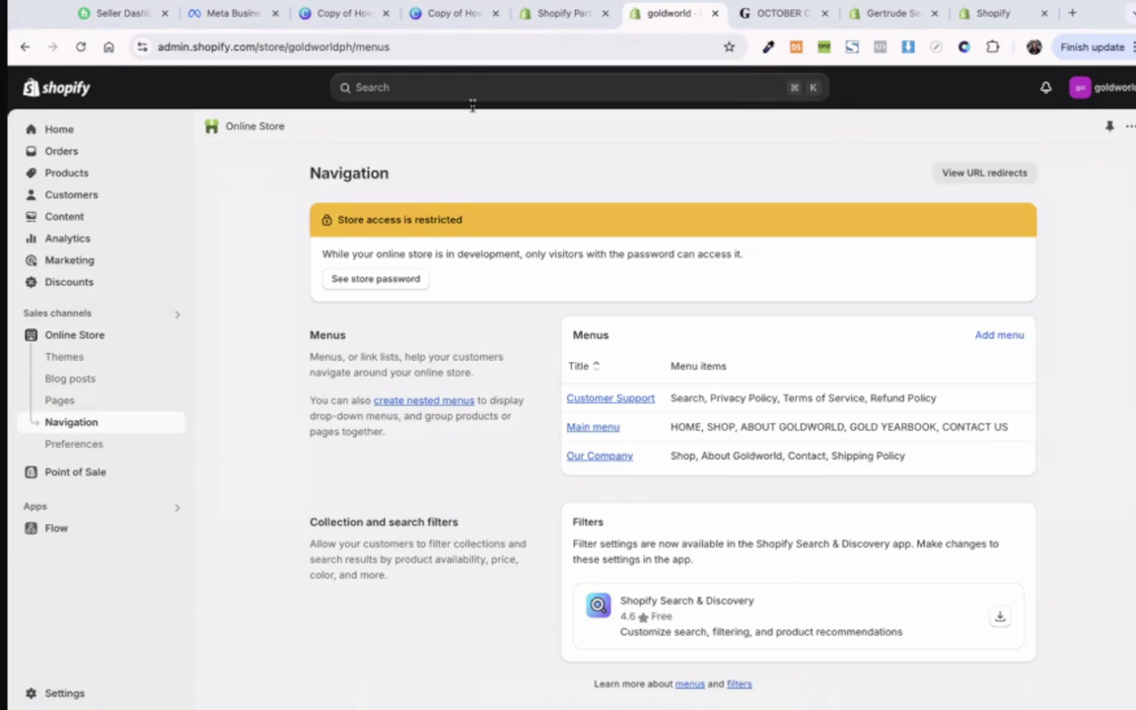
Step: In Main menu, browse Pages as a new item's link, then close without adding it
click(594, 427)
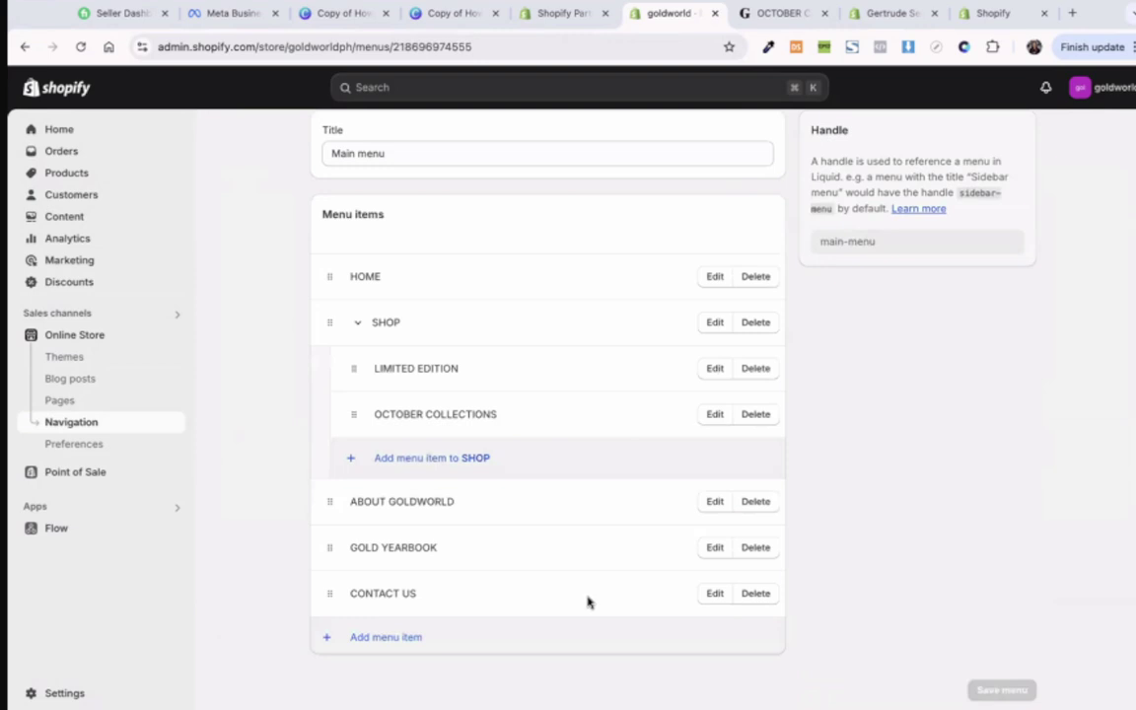
click(386, 637)
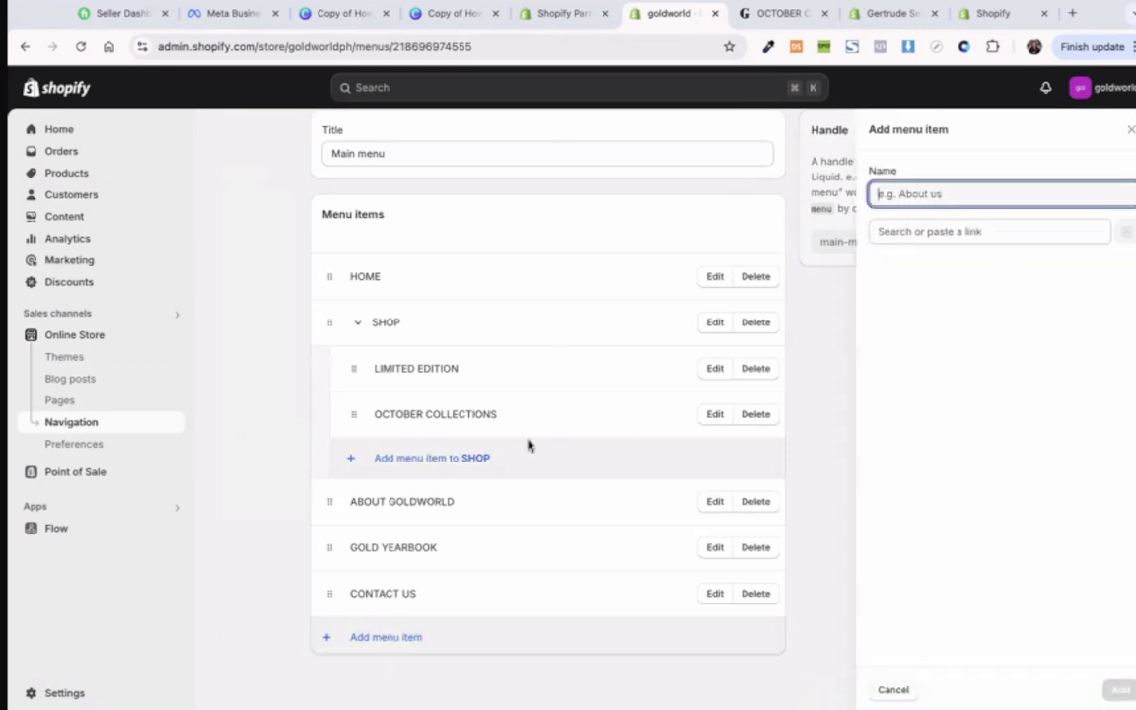
click(994, 233)
click(955, 385)
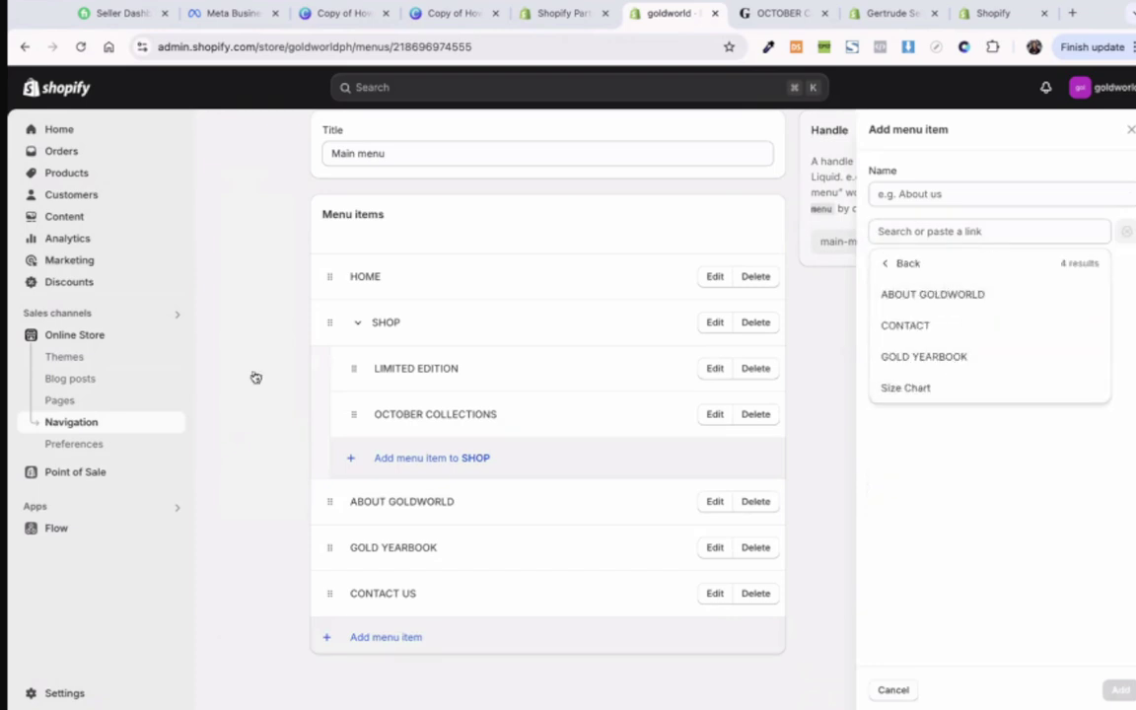
click(1130, 128)
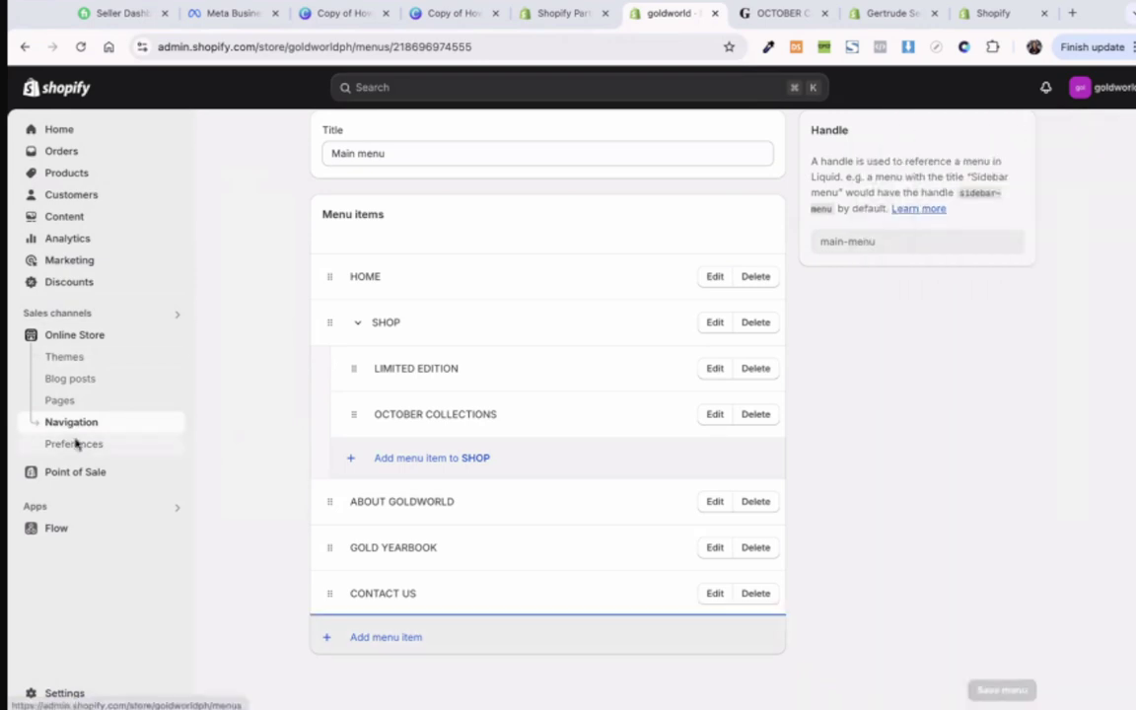
Step: Review the homepage title and meta description preferences, then open a new browser tab
click(84, 445)
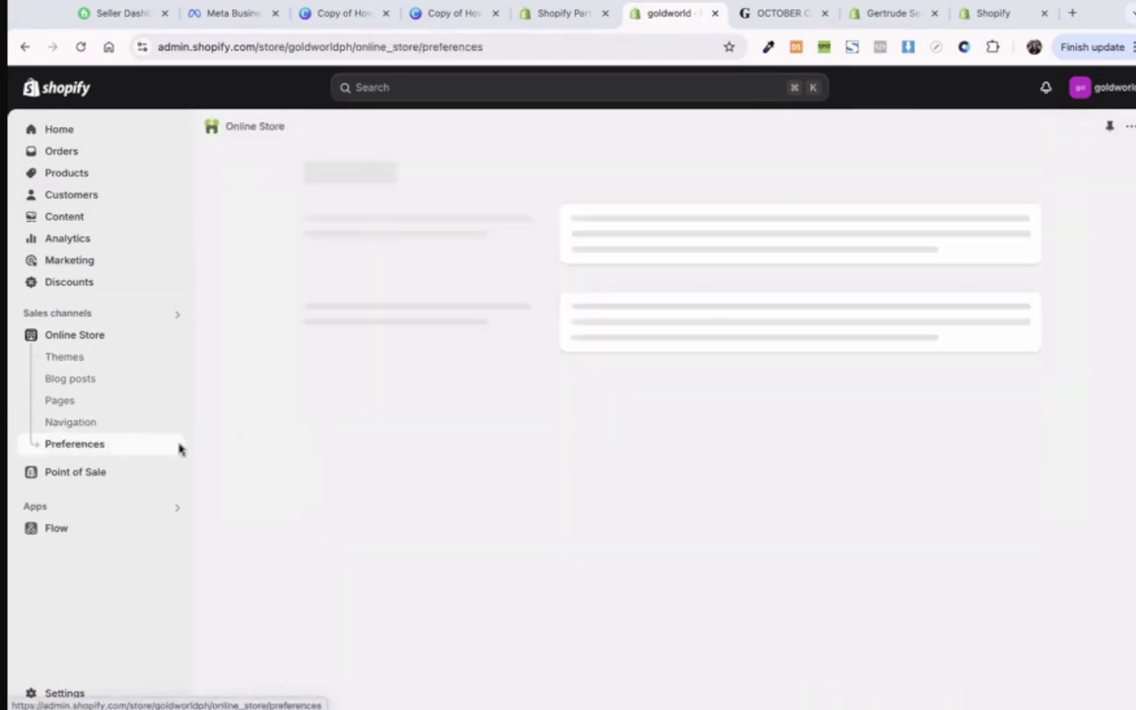
scroll(639, 462, down, 5)
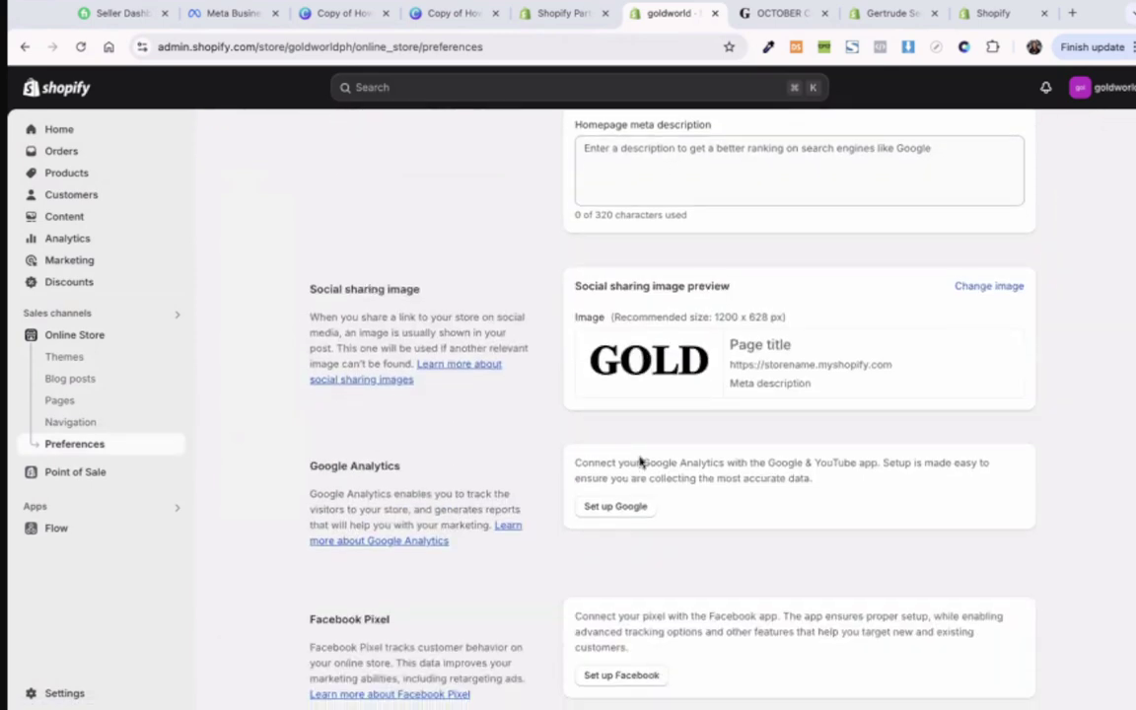
scroll(639, 462, up, 5)
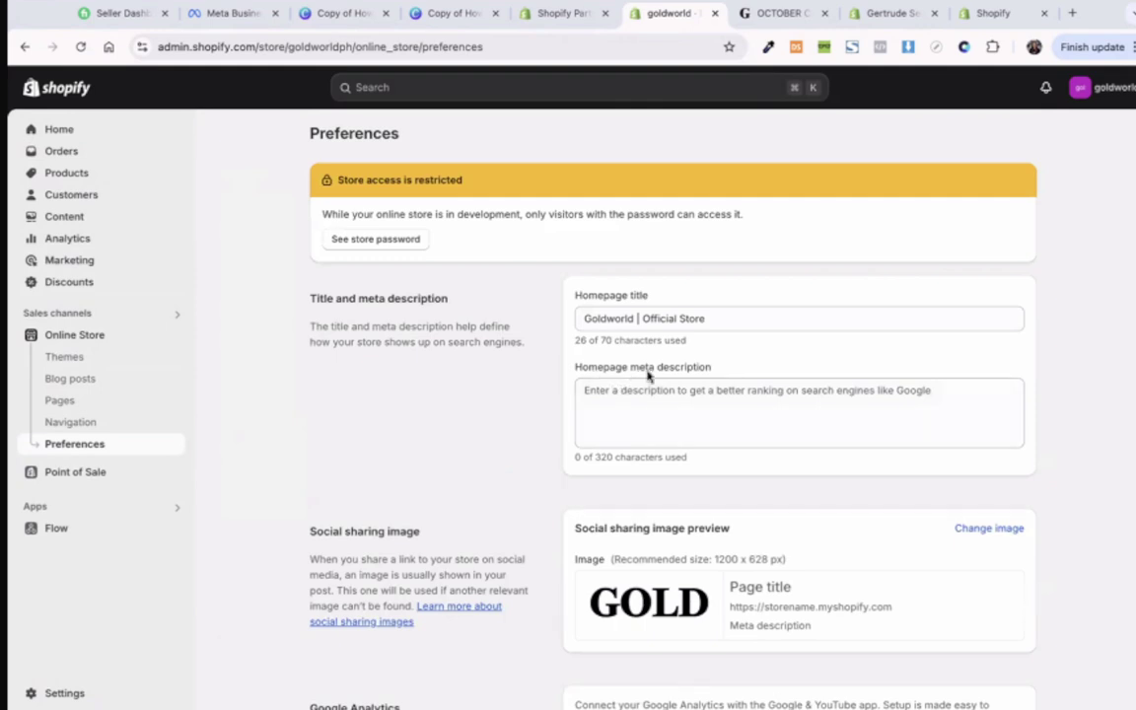
click(615, 390)
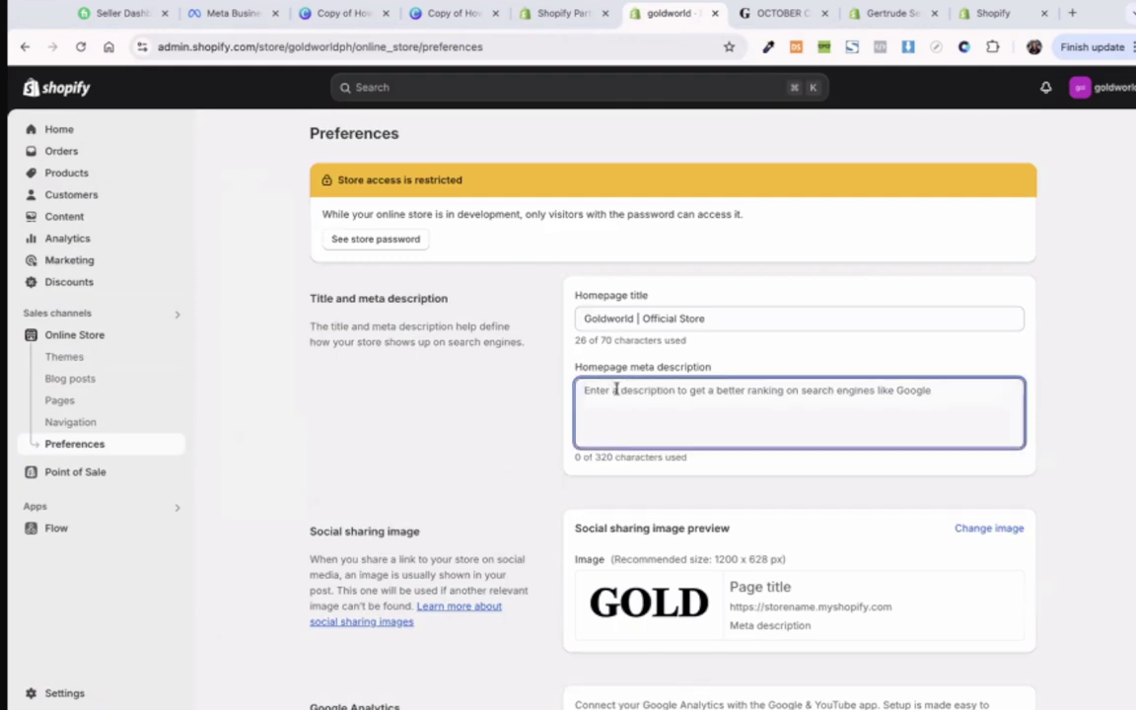
click(1072, 12)
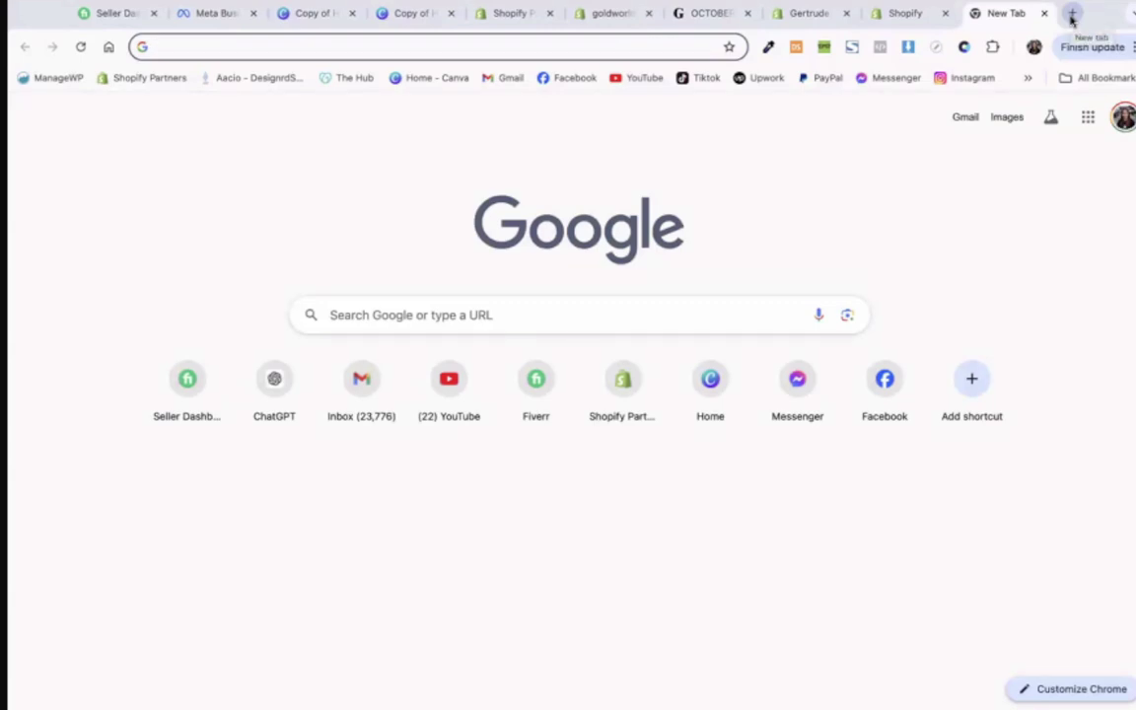
Step: Search Google for 'canva' from the new tab
text(cgpt)
key(BackSpace)
key(BackSpace)
key(BackSpace)
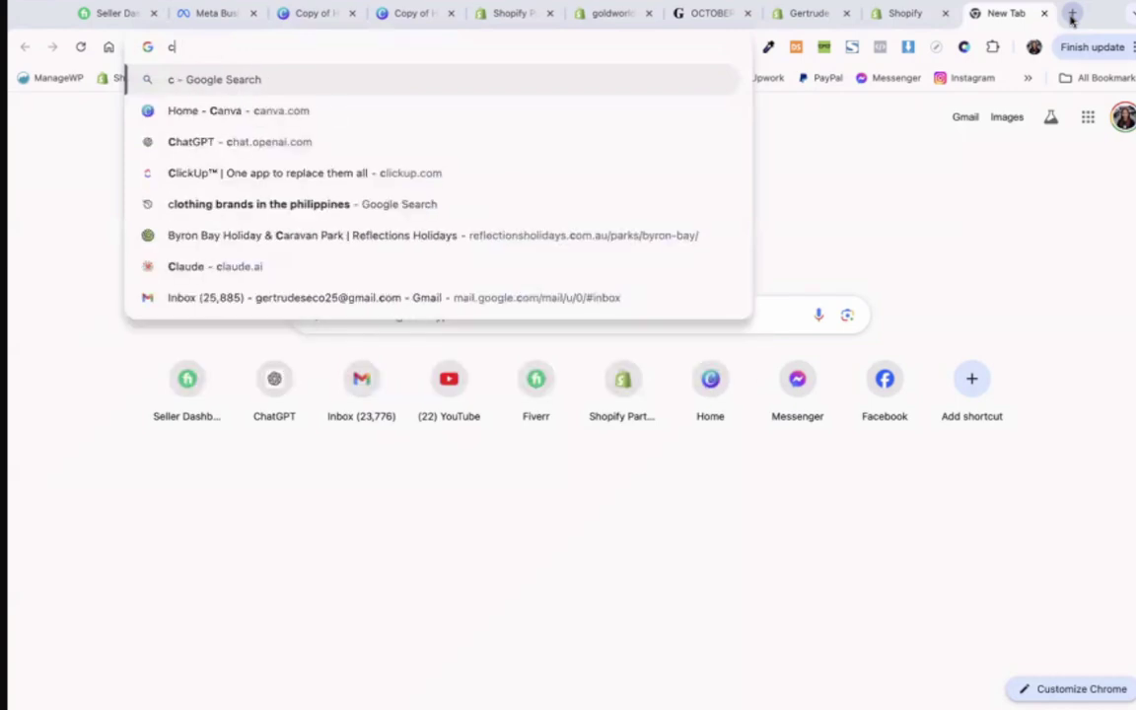
text(anv)
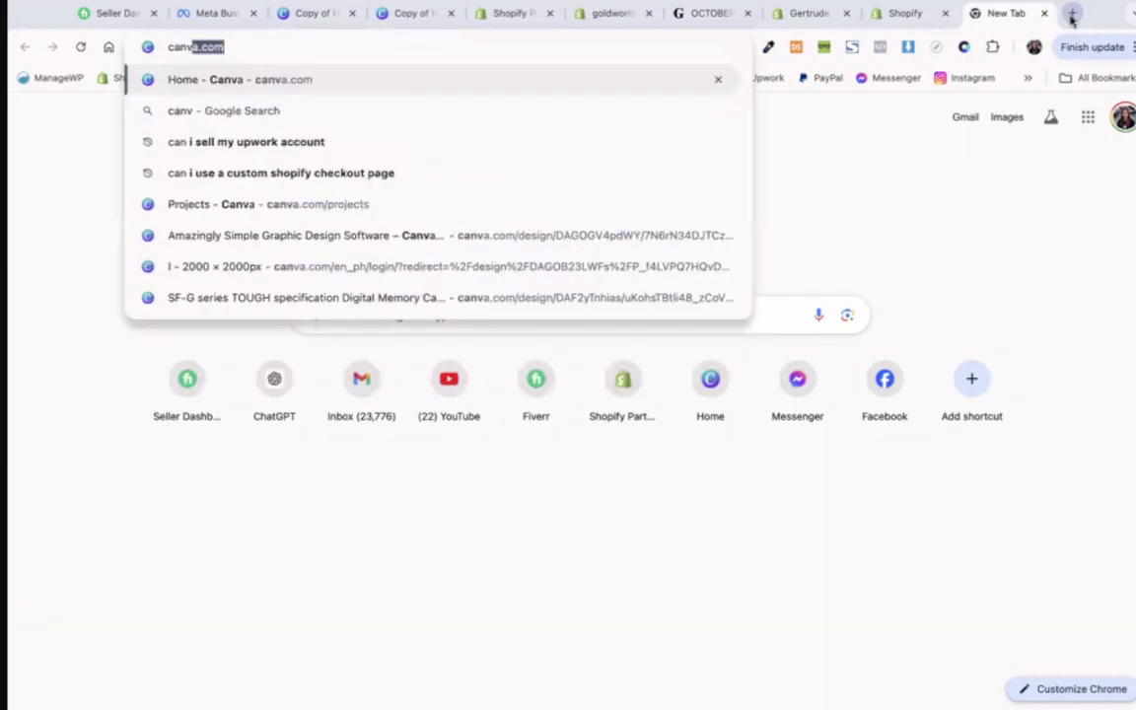
text(a)
key(Return)
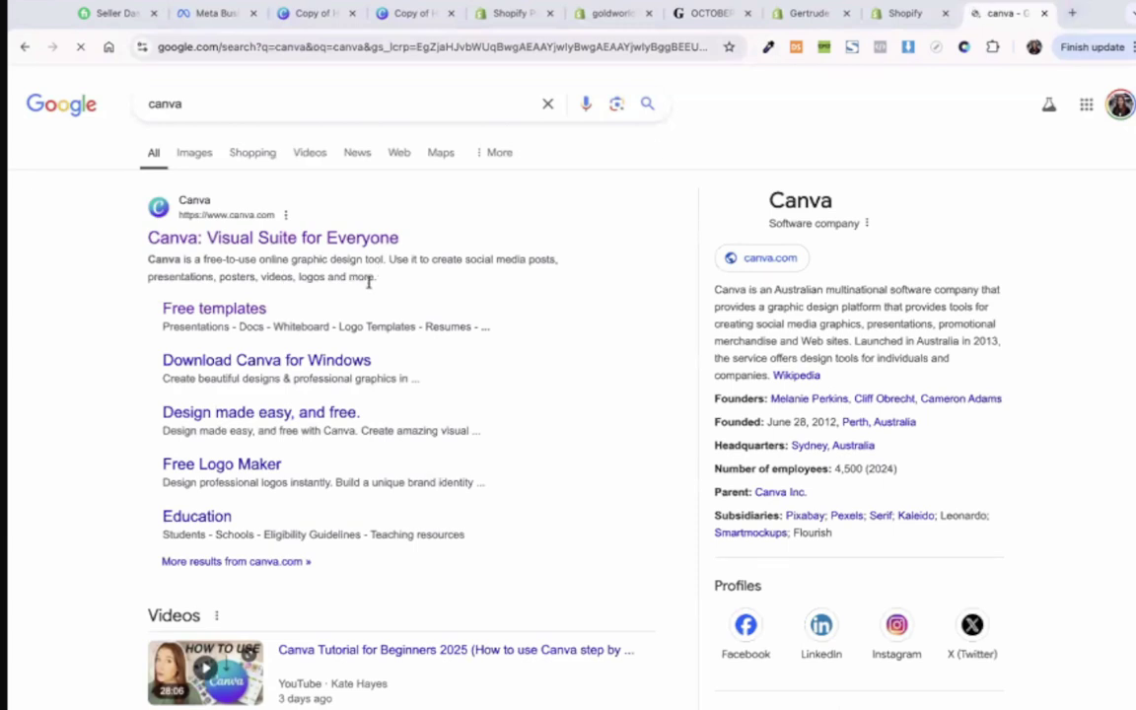
Step: Glance at the Canva slides and Partners profile, then return to Shopify Preferences
click(301, 14)
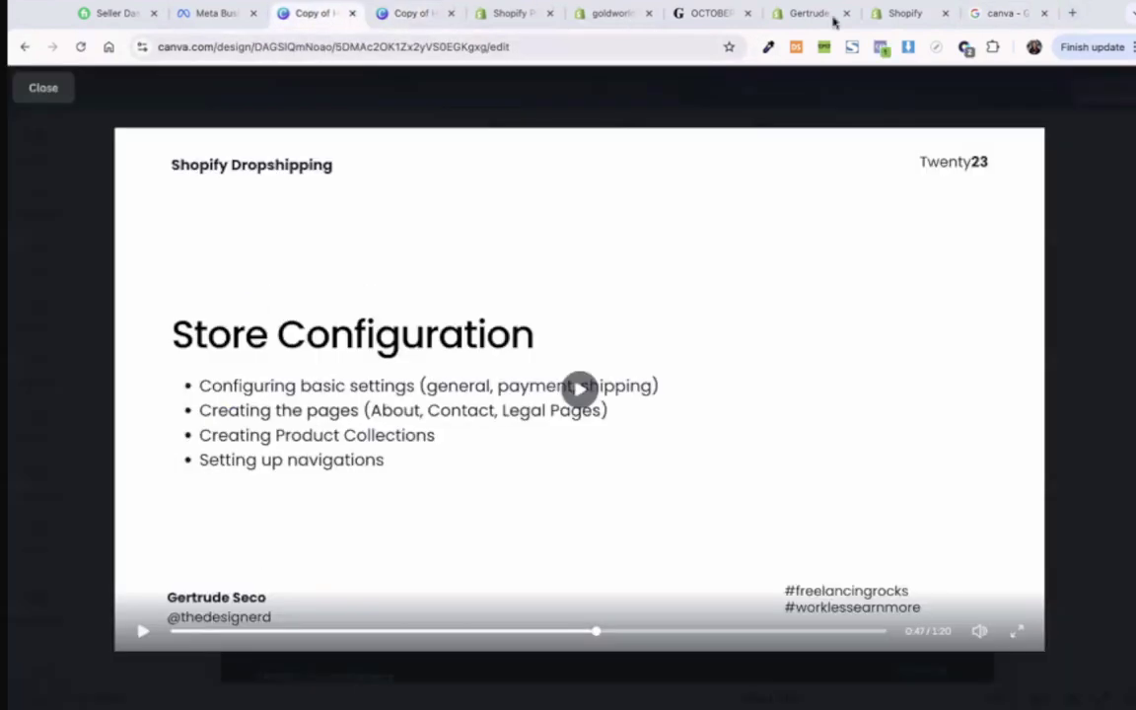
key(Escape)
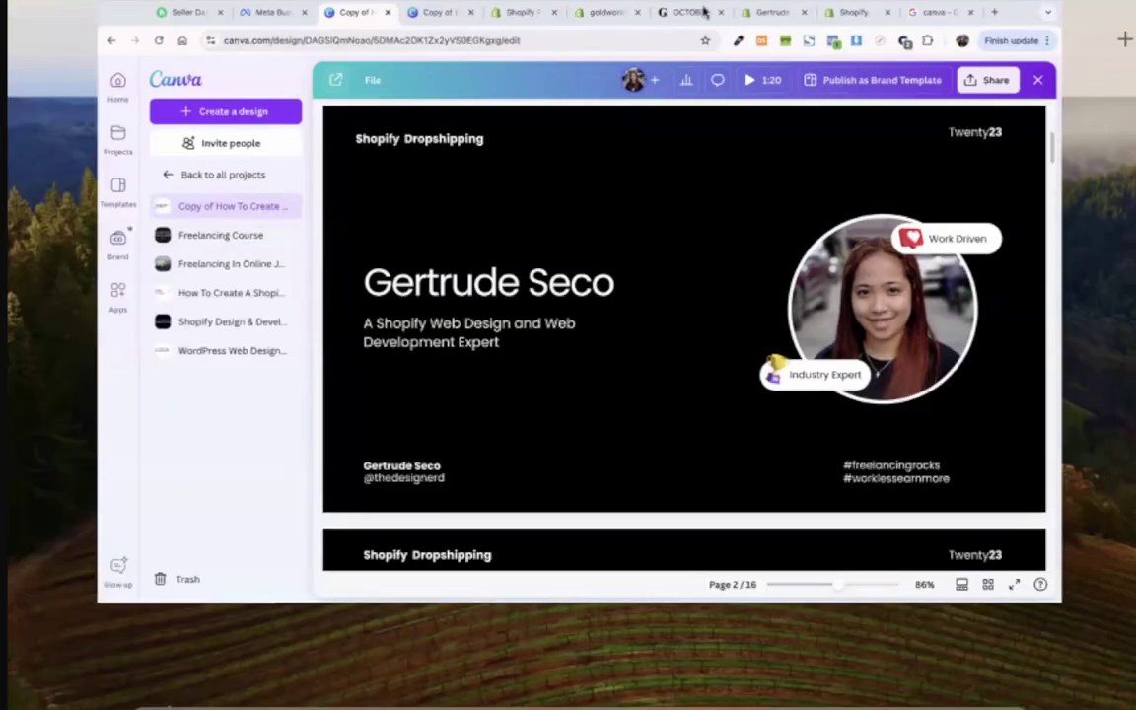
key(ctrl+Up)
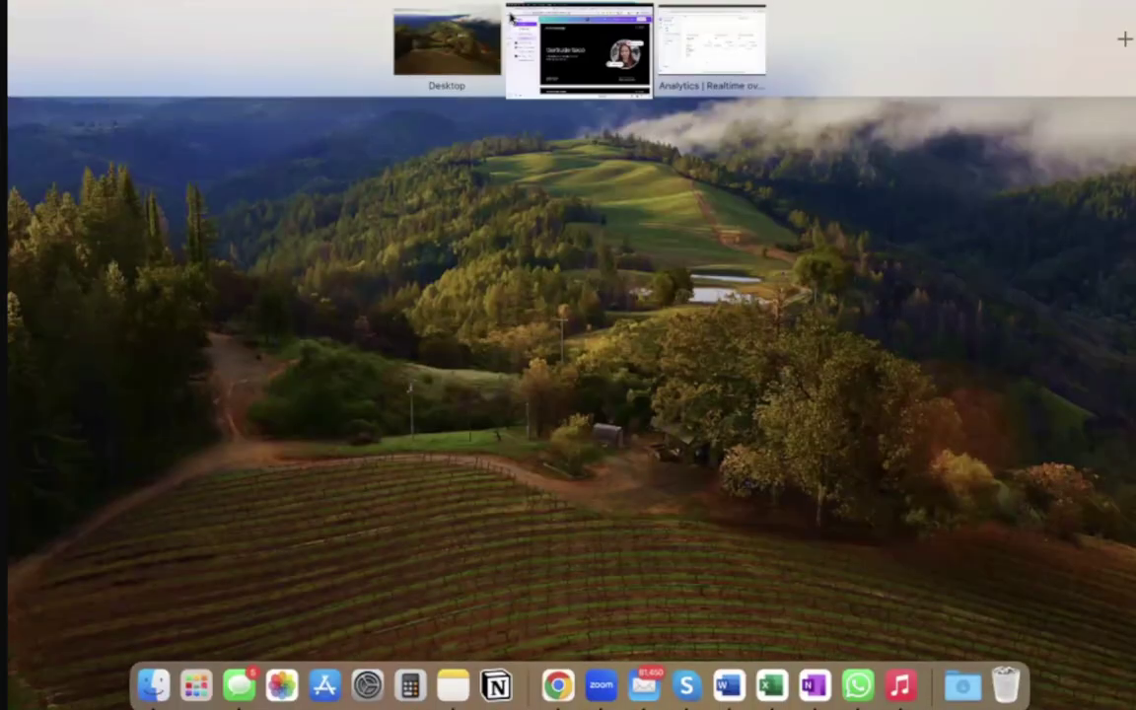
click(631, 20)
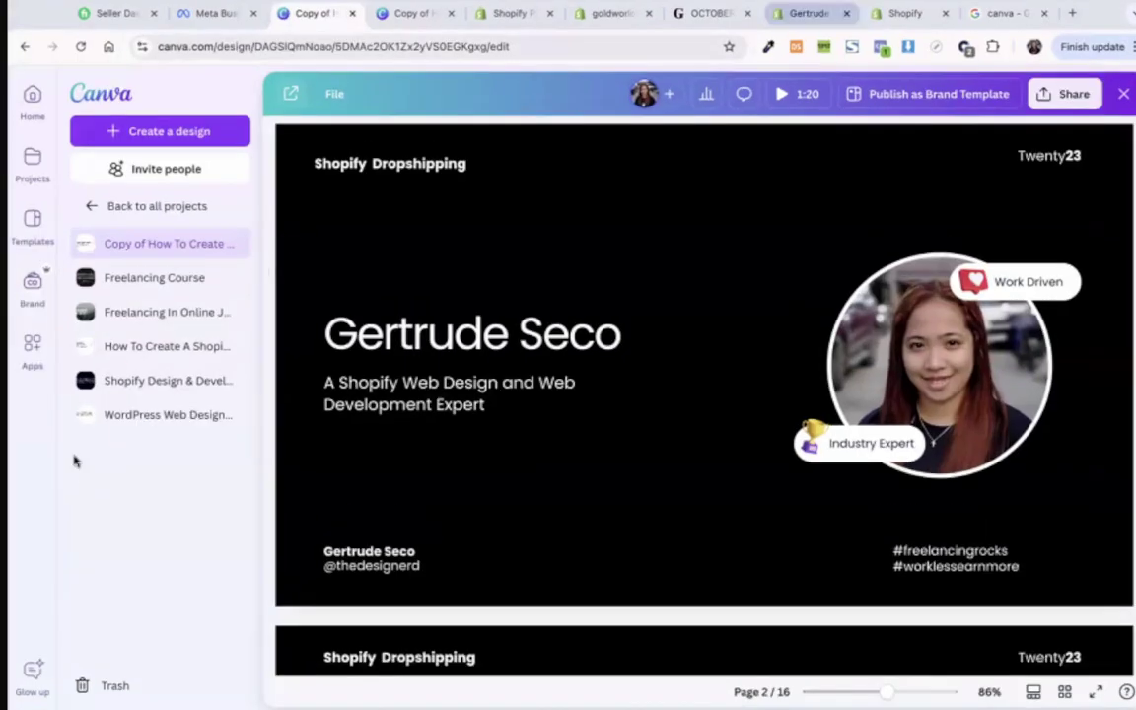
key(super+8)
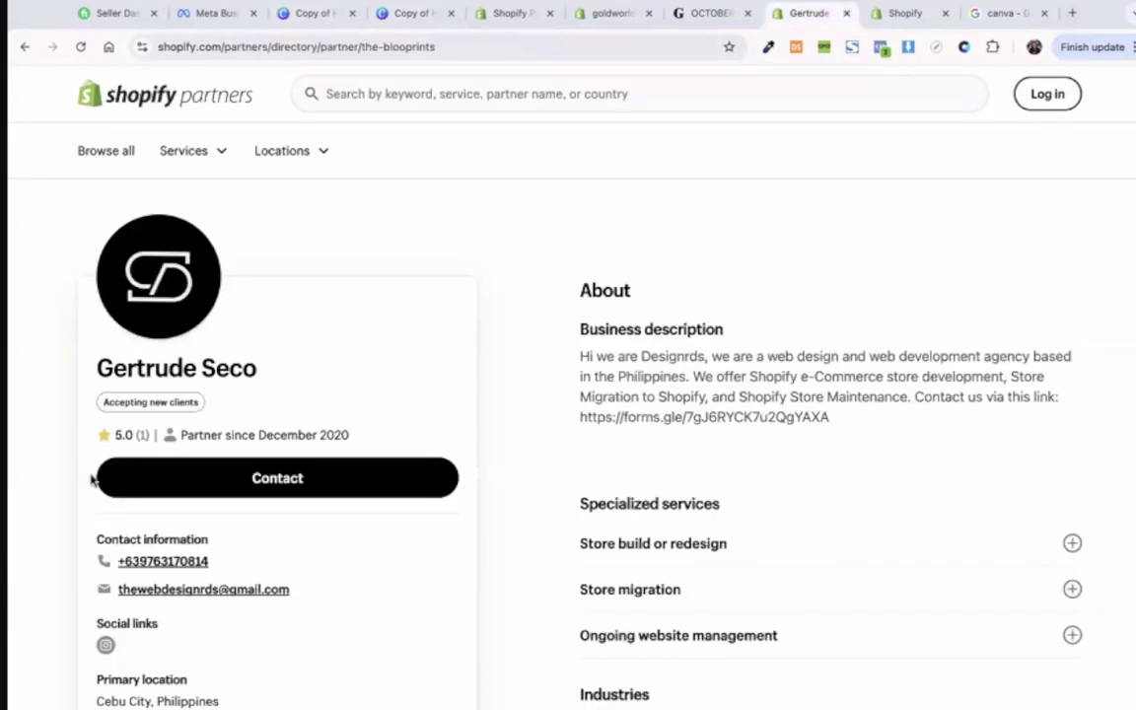
key(super+6)
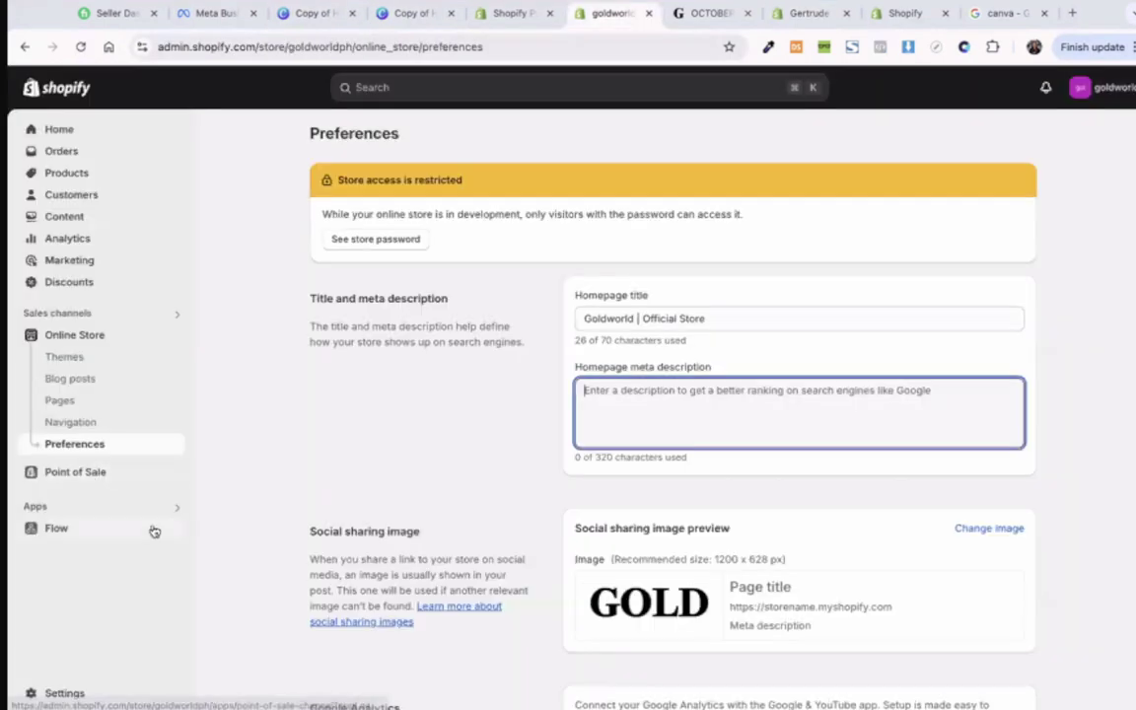
Step: From the Themes list, customize the current Goldworld v 2.0 theme
click(103, 337)
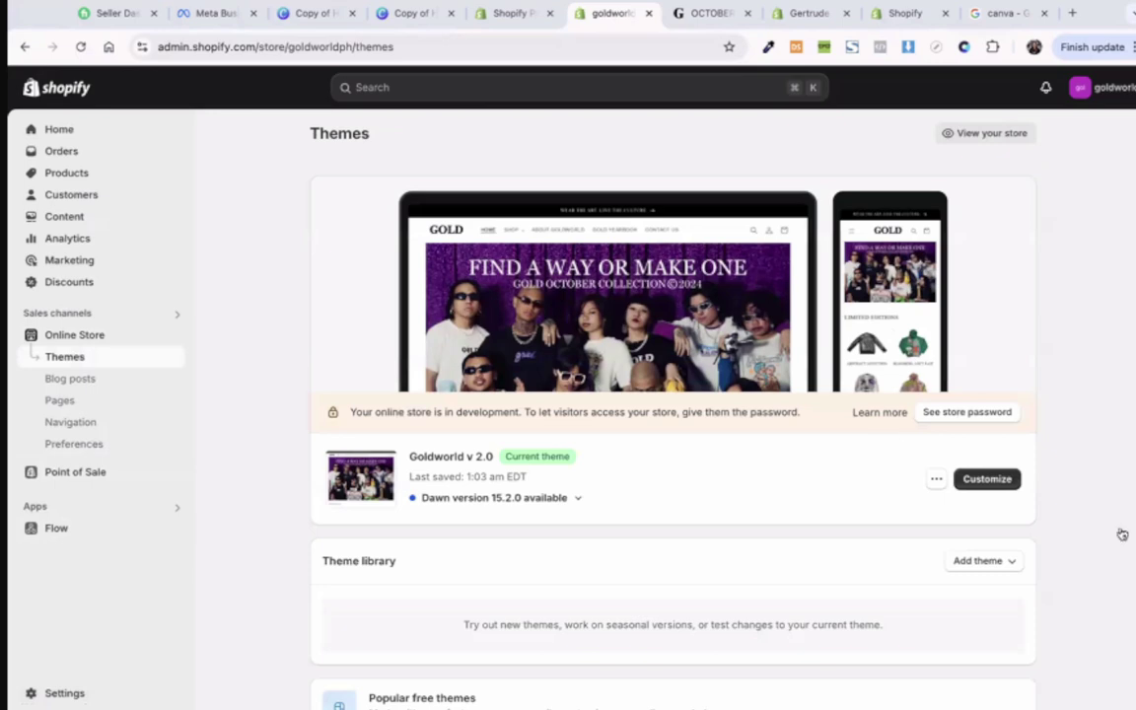
click(993, 478)
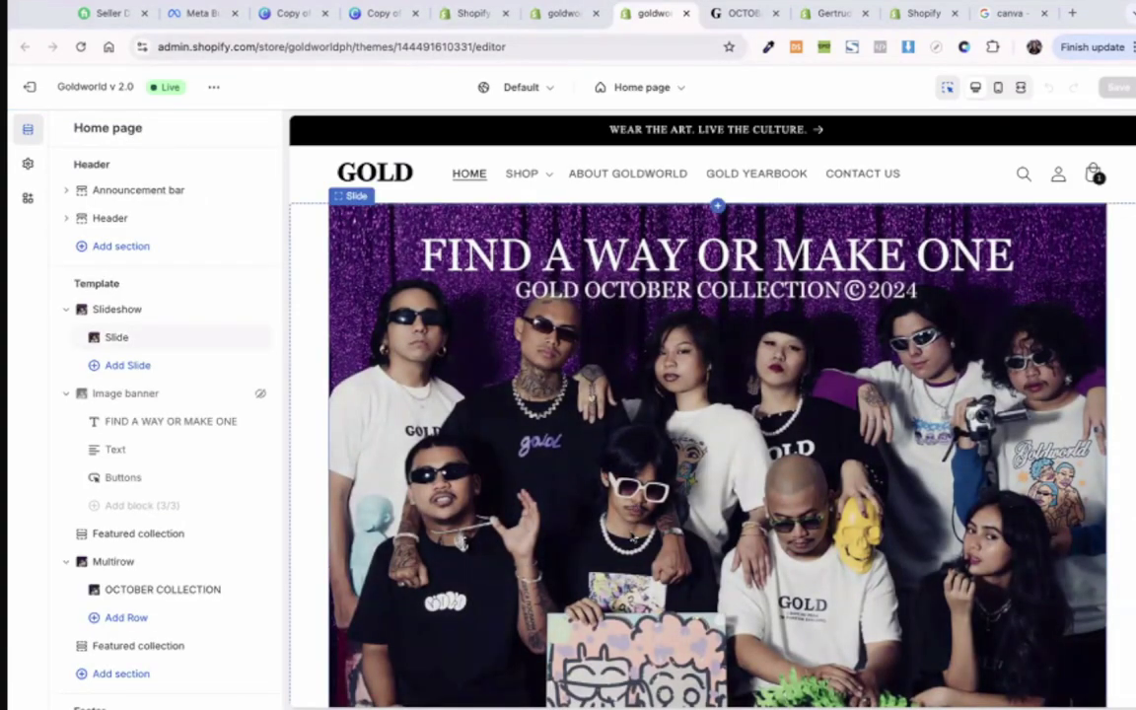
Step: Scroll through the home page preview and open the header section's settings
scroll(717, 395, down, 1)
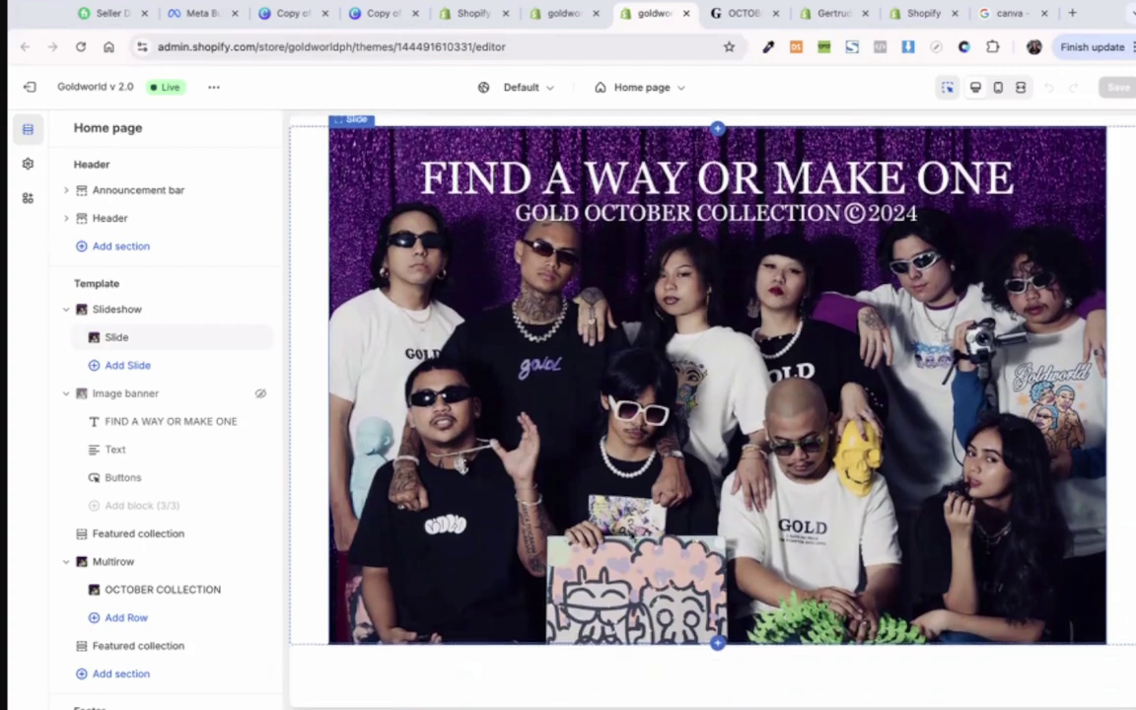
scroll(317, 198, down, 2)
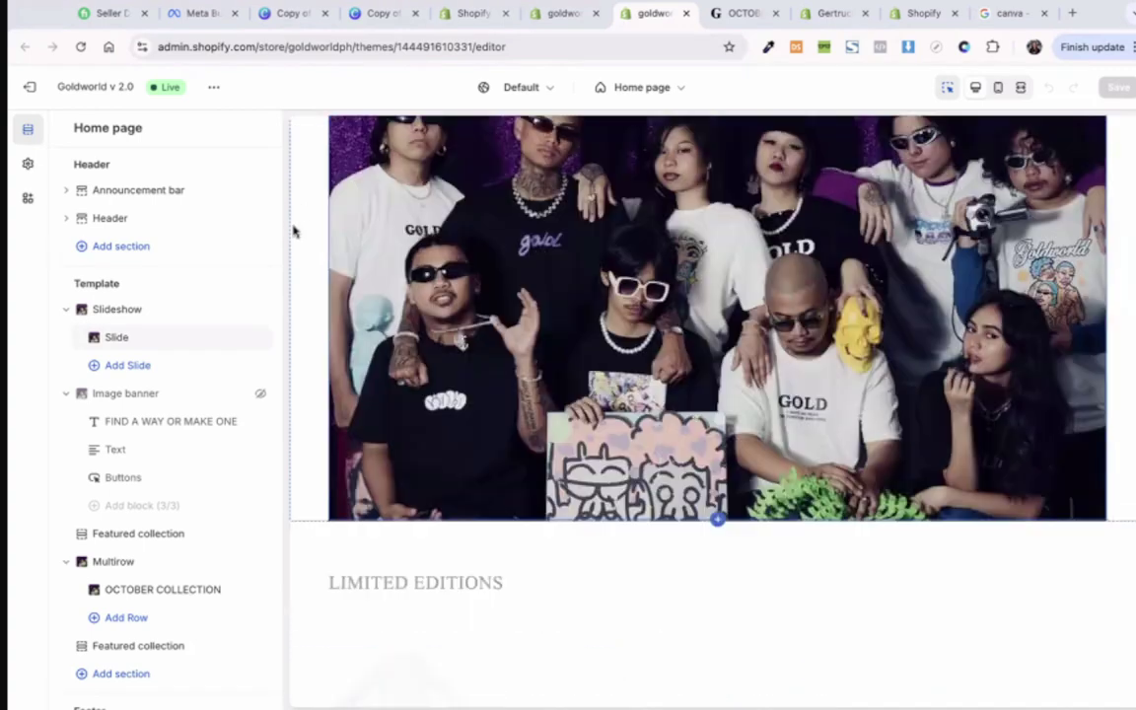
scroll(302, 231, down, 1)
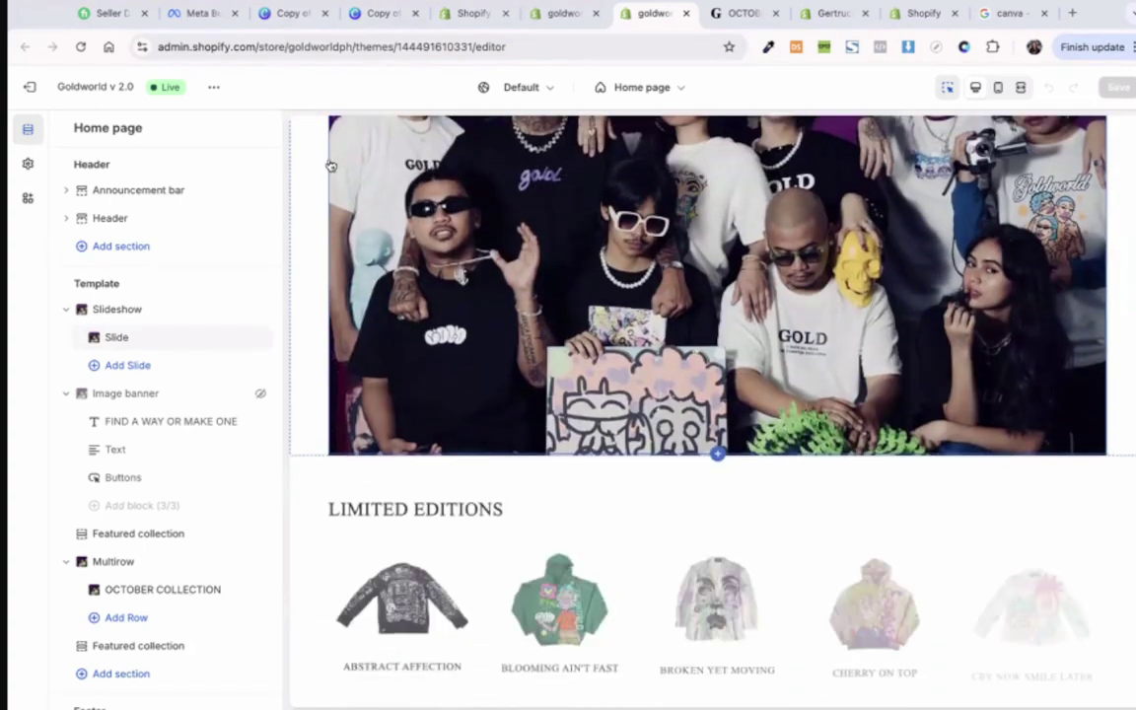
scroll(330, 164, up, 4)
click(319, 144)
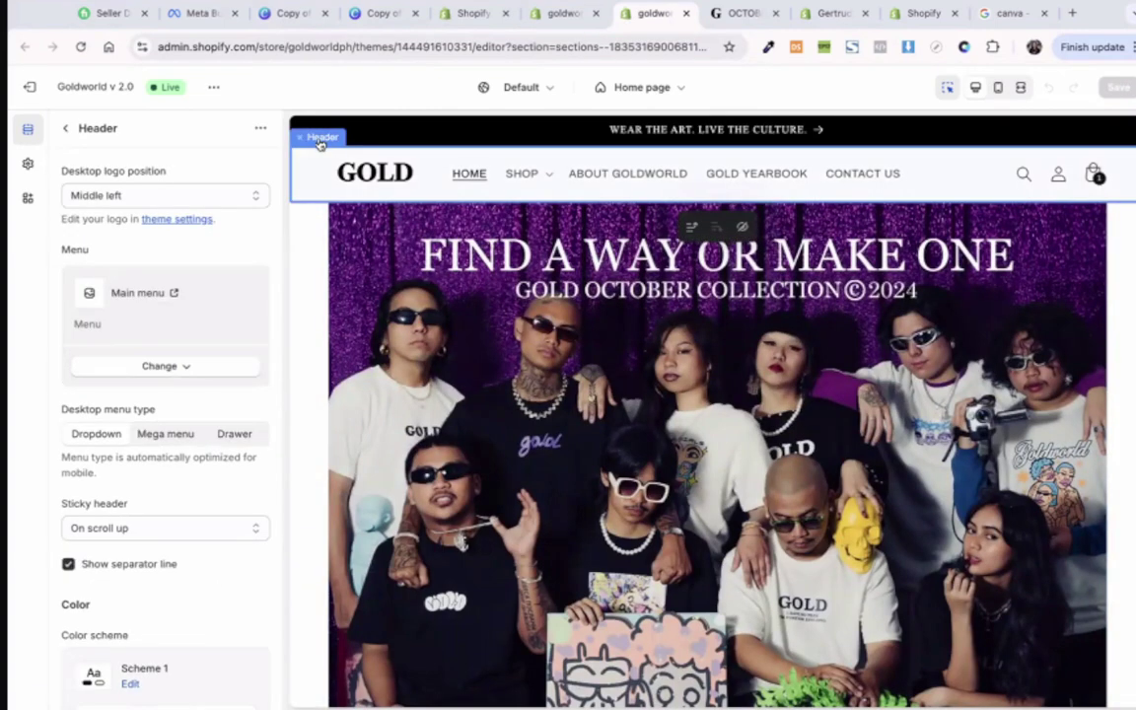
Step: Try Middle center as the desktop logo position, revert to Middle left, then select Slideshow
click(187, 202)
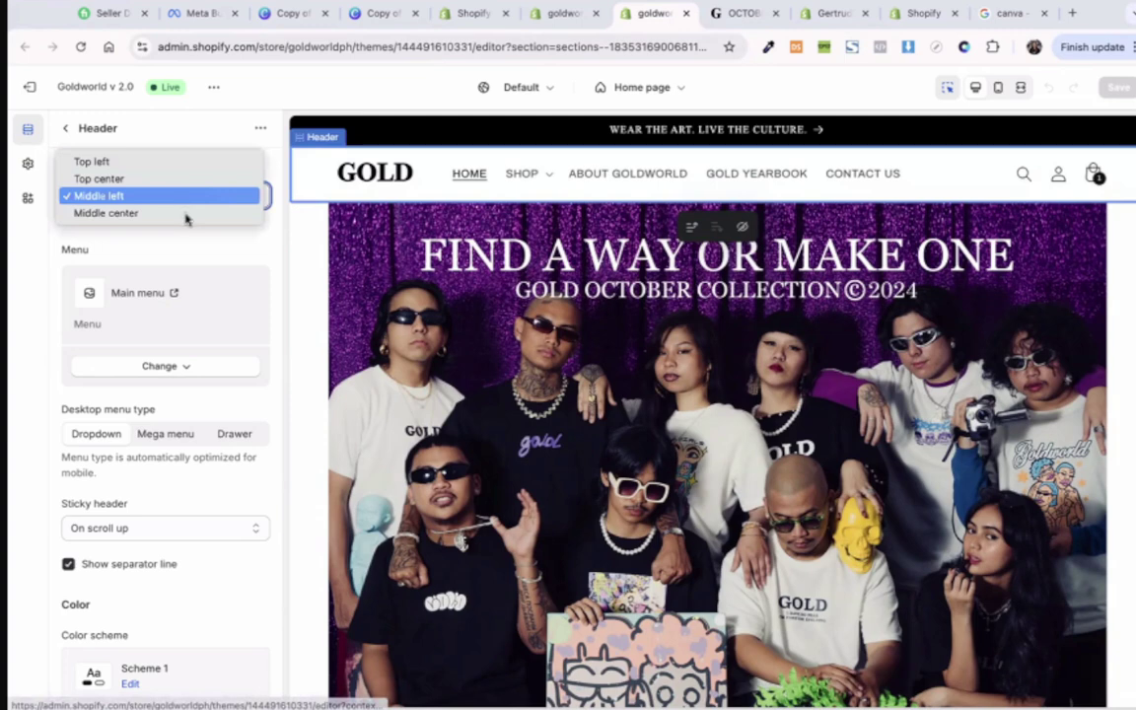
click(207, 213)
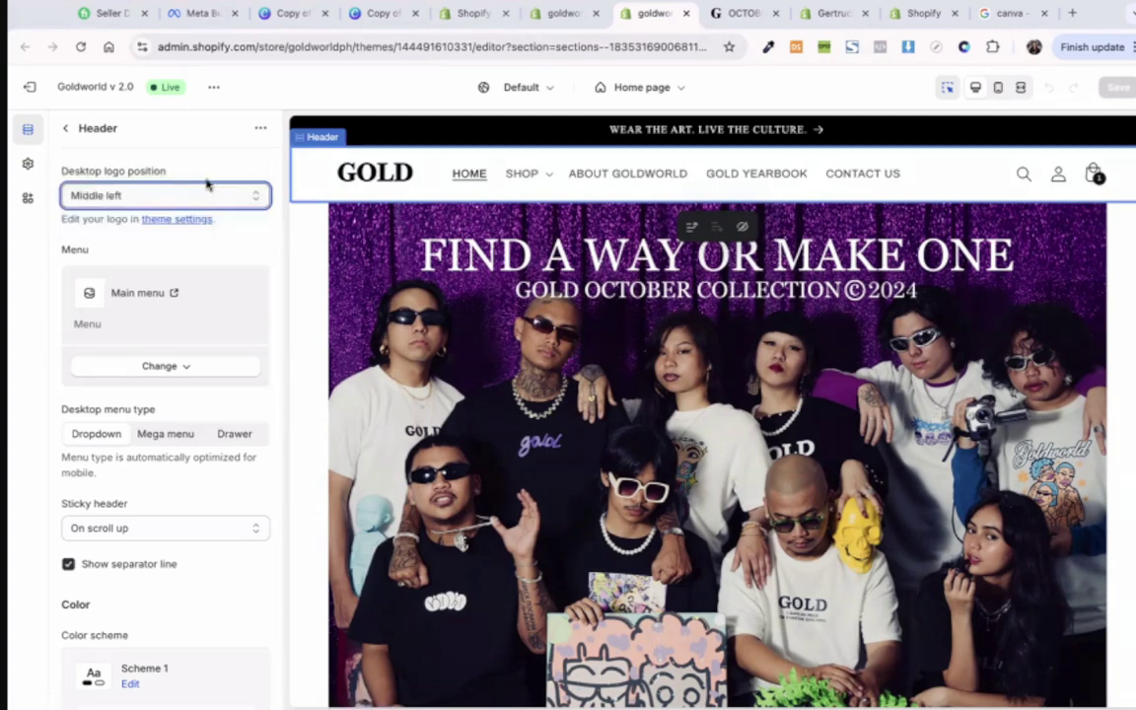
click(206, 193)
click(206, 175)
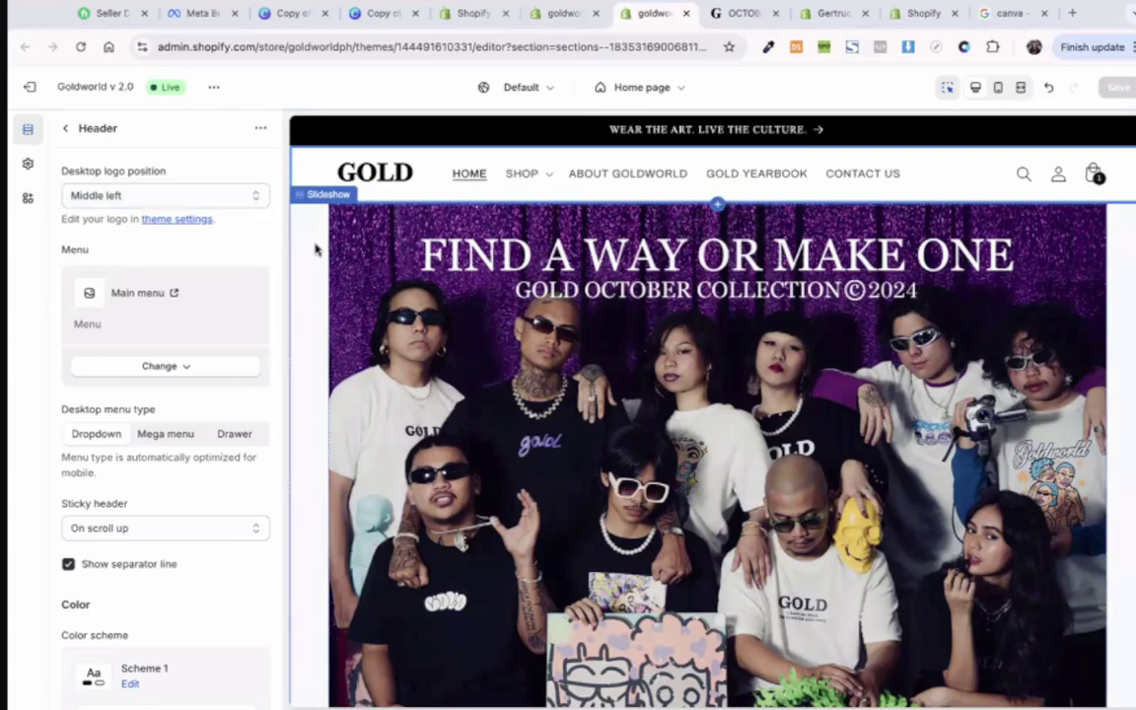
click(315, 248)
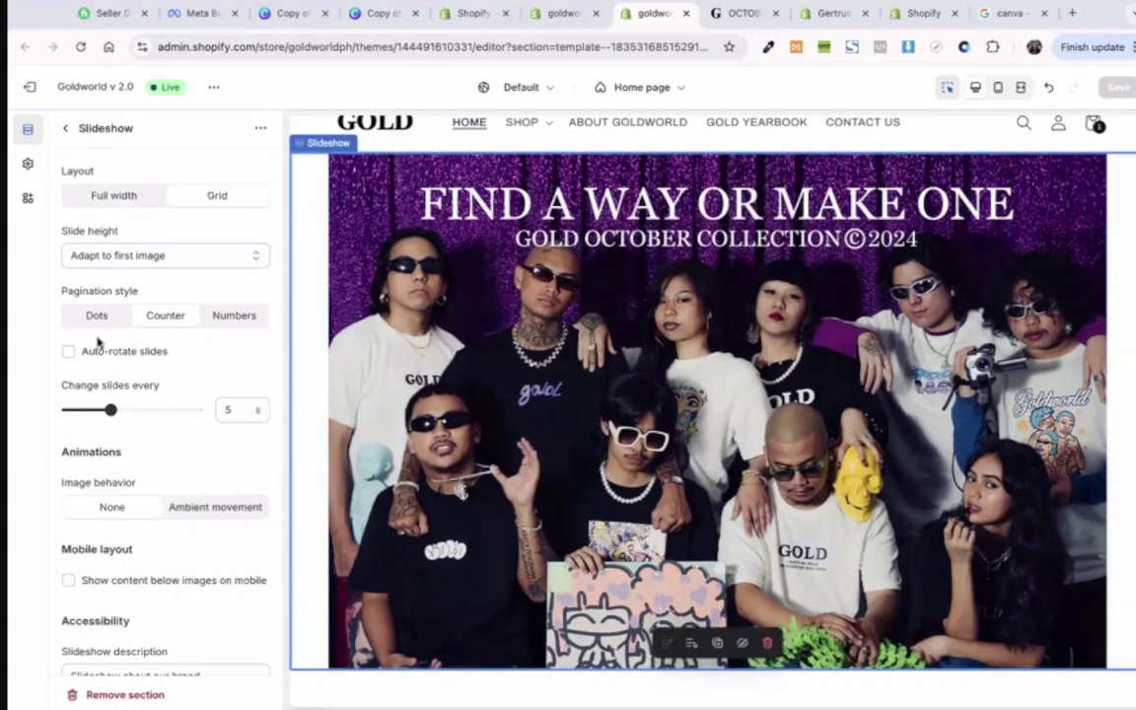
Step: Reopen Slideshow's slide block and view its Z7 image replacement options without changing the image
scroll(96, 338, down, 2)
scroll(71, 148, up, 2)
click(65, 128)
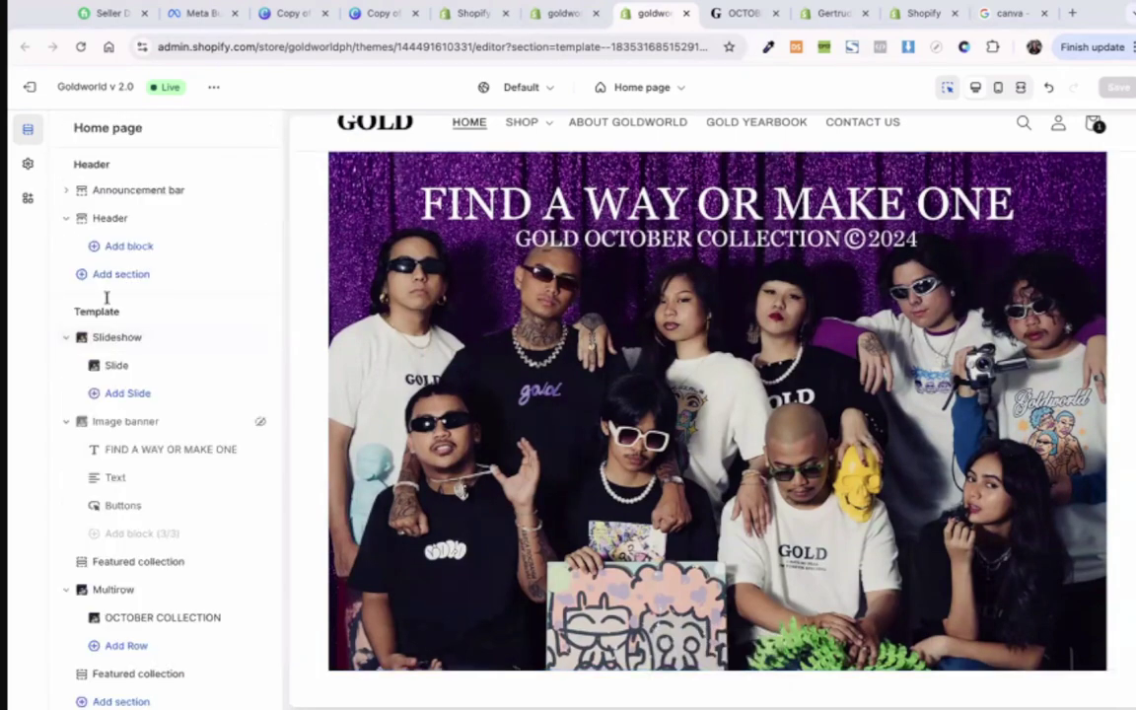
click(123, 337)
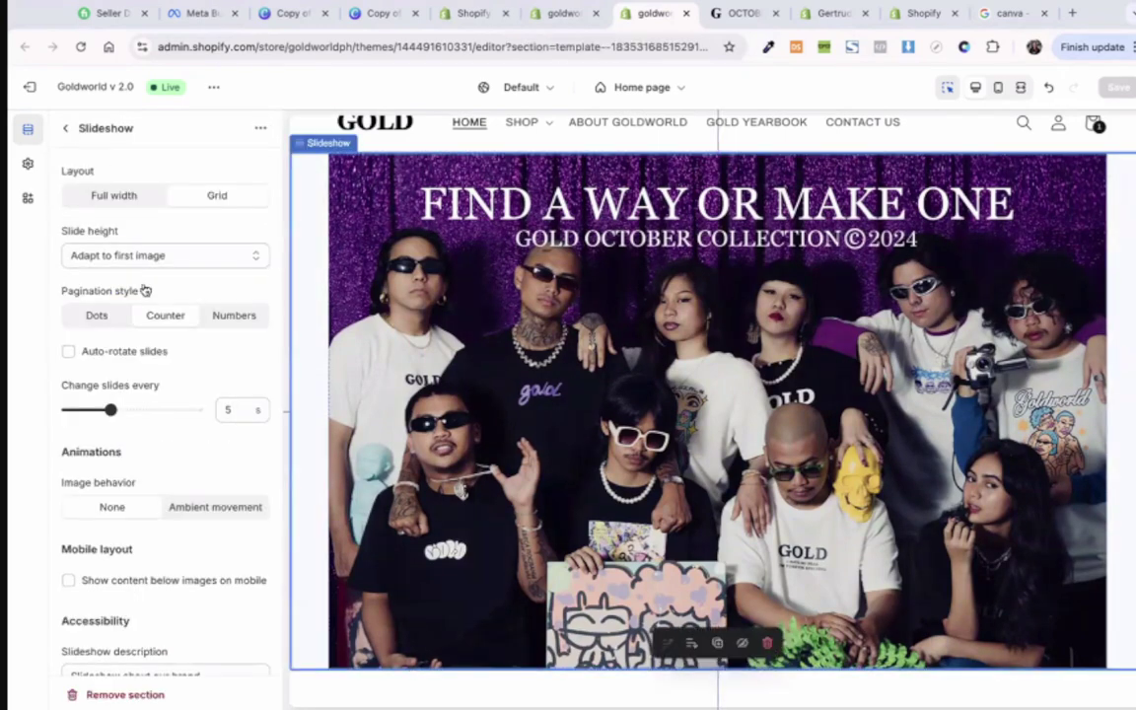
key(alt+Left)
key(alt+Left)
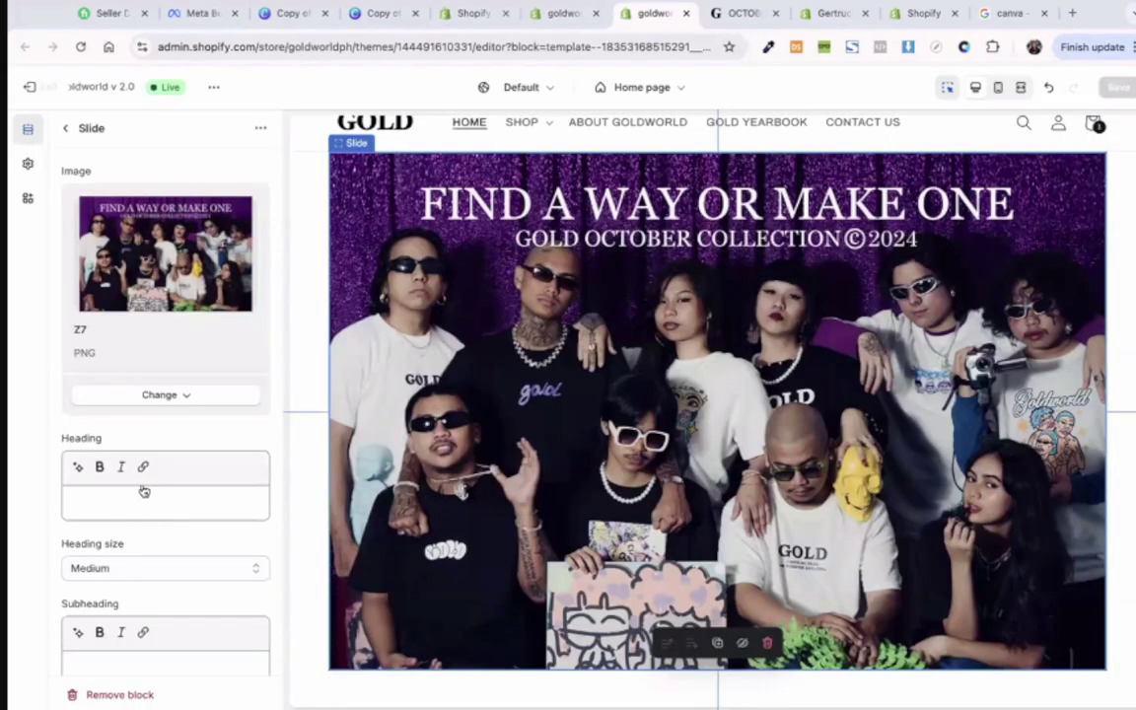
click(82, 401)
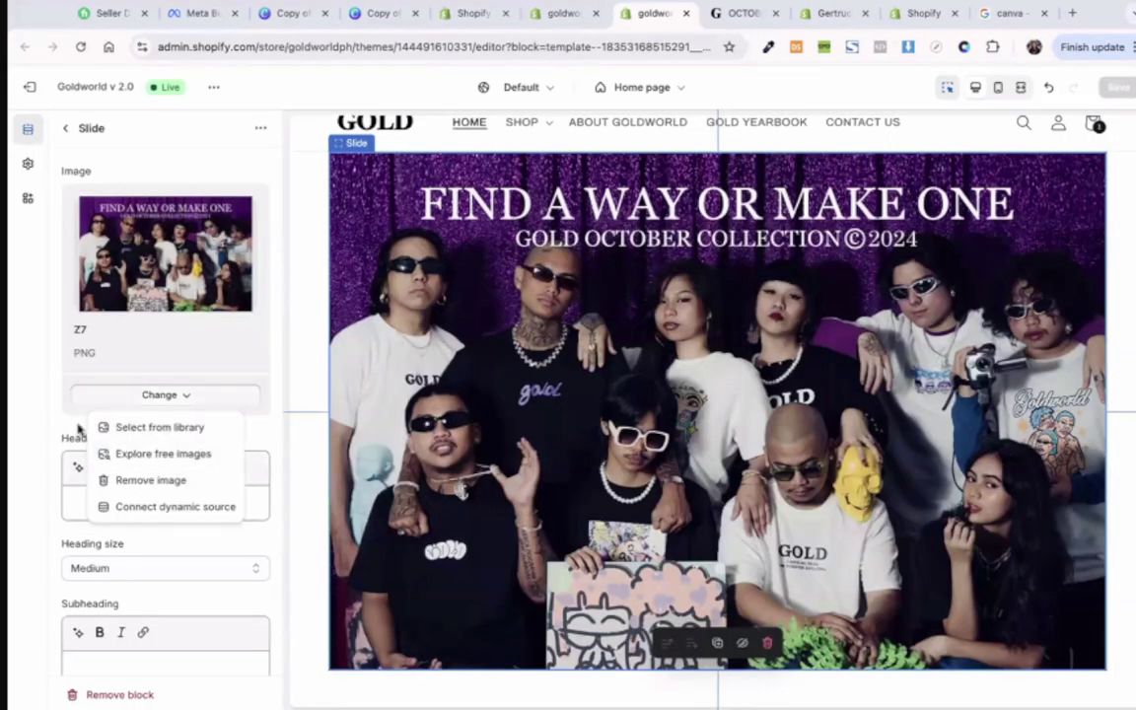
click(78, 428)
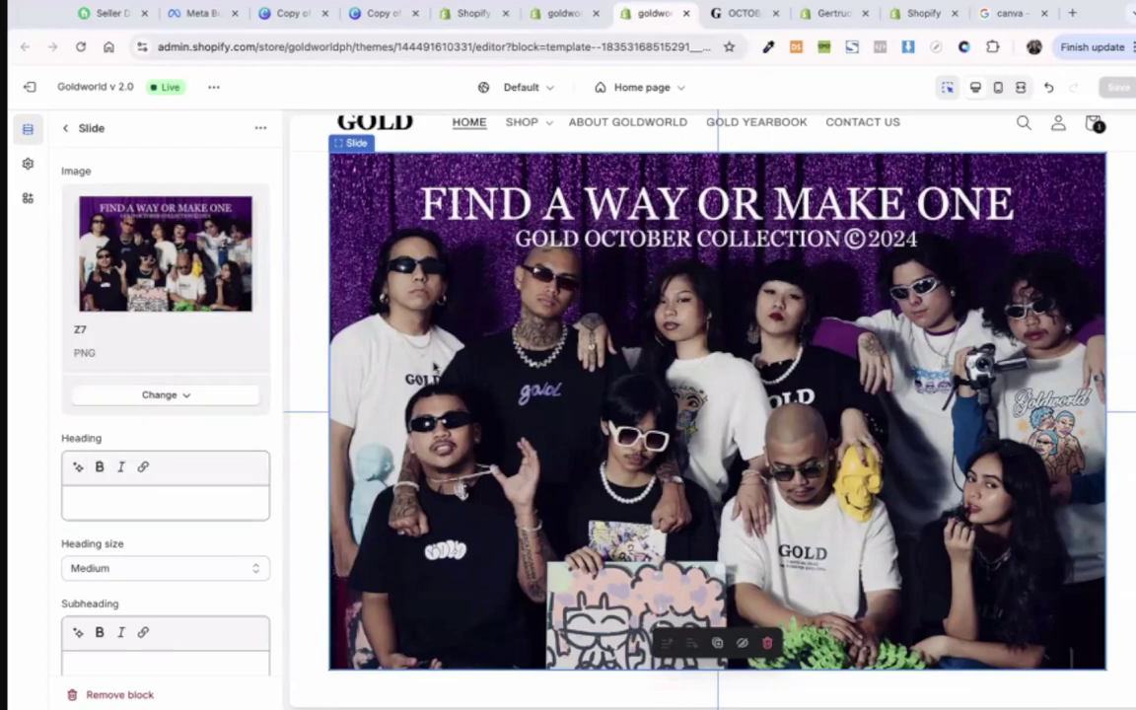
scroll(332, 283, down, 5)
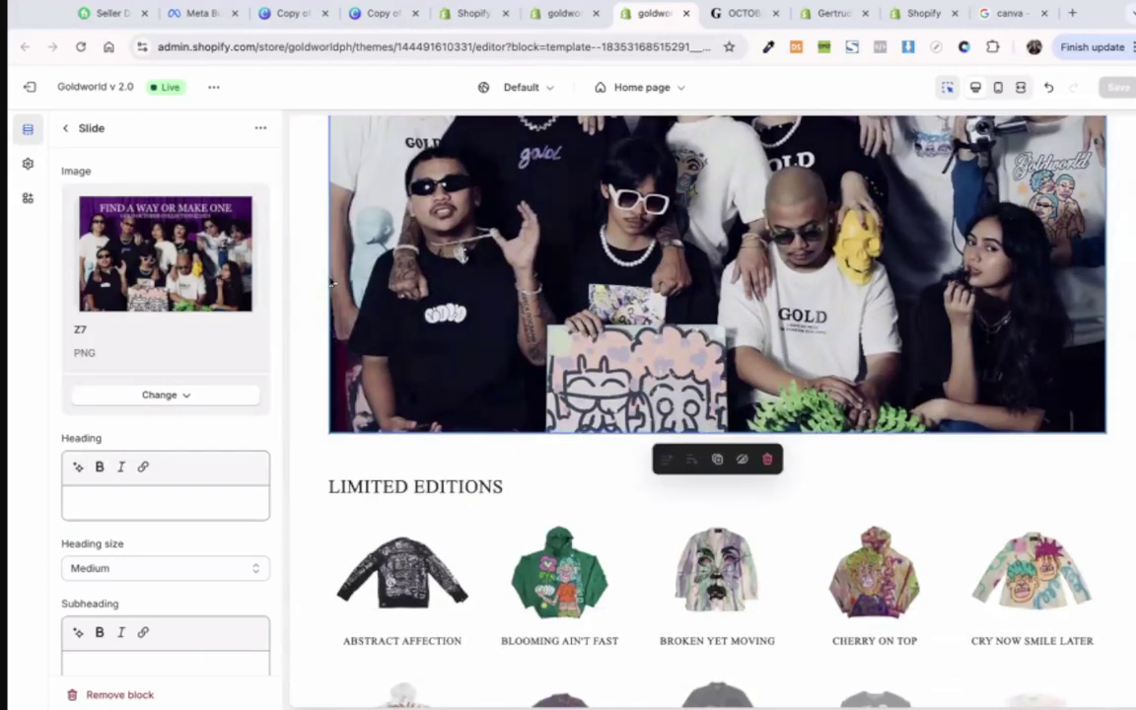
scroll(332, 283, down, 2)
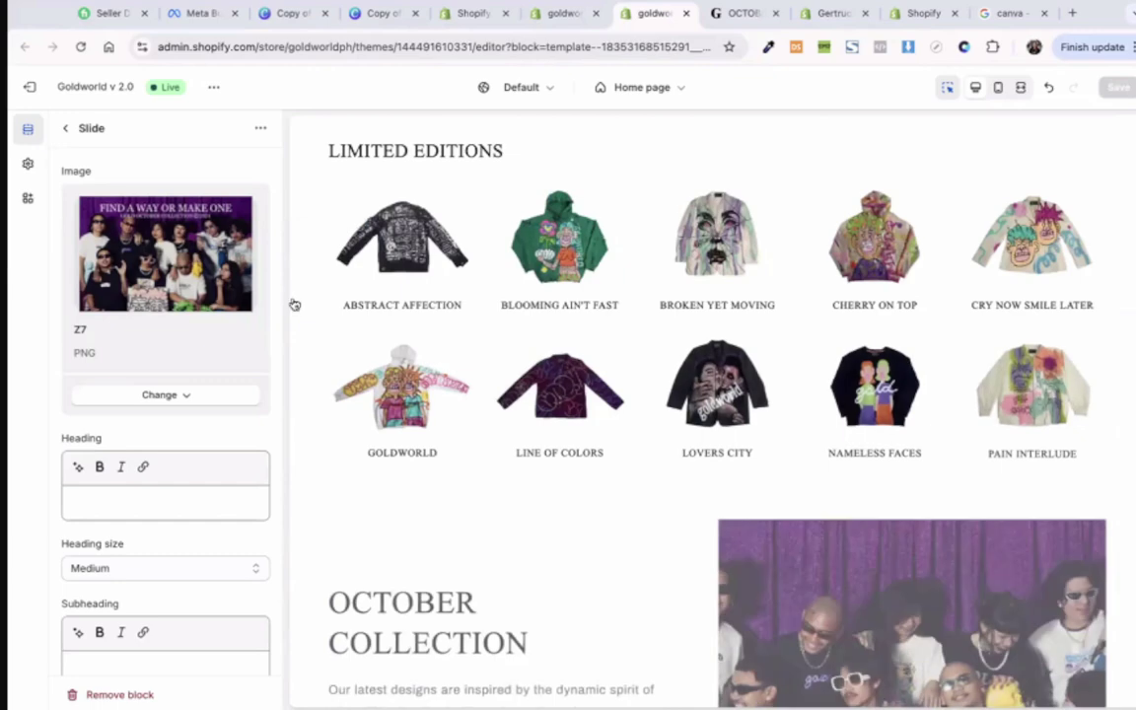
Step: Look over the LIMITED EDITIONS featured collection and October Collection multirow settings, then return to sections
click(461, 251)
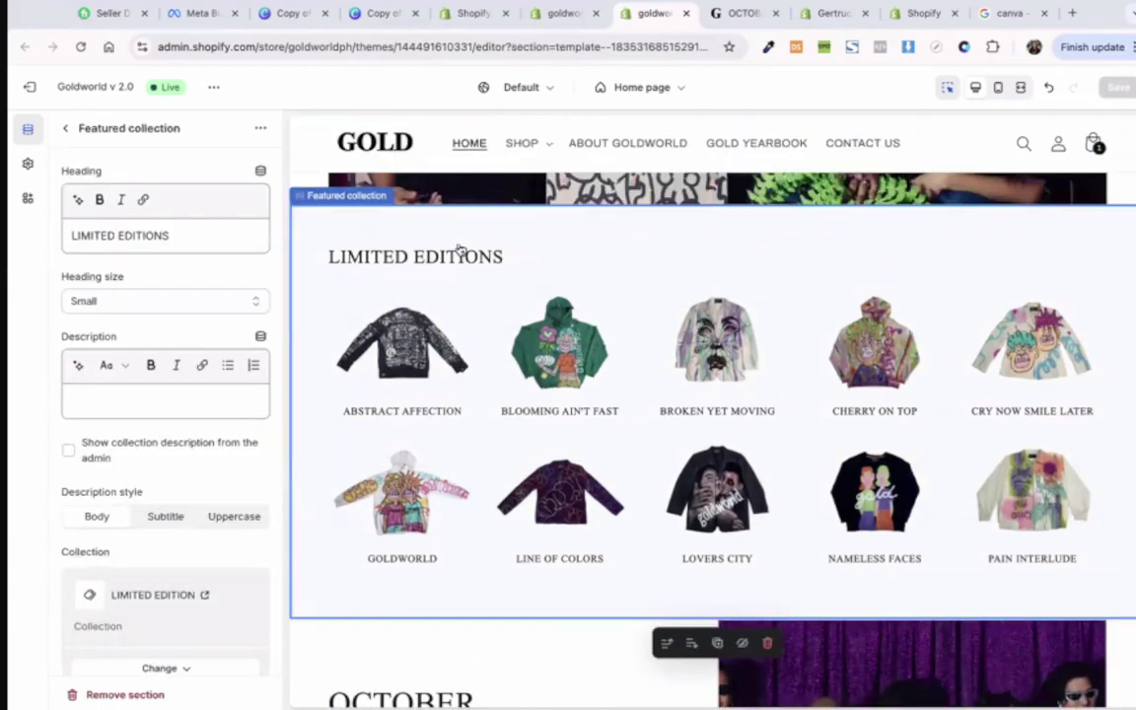
scroll(95, 171, down, 8)
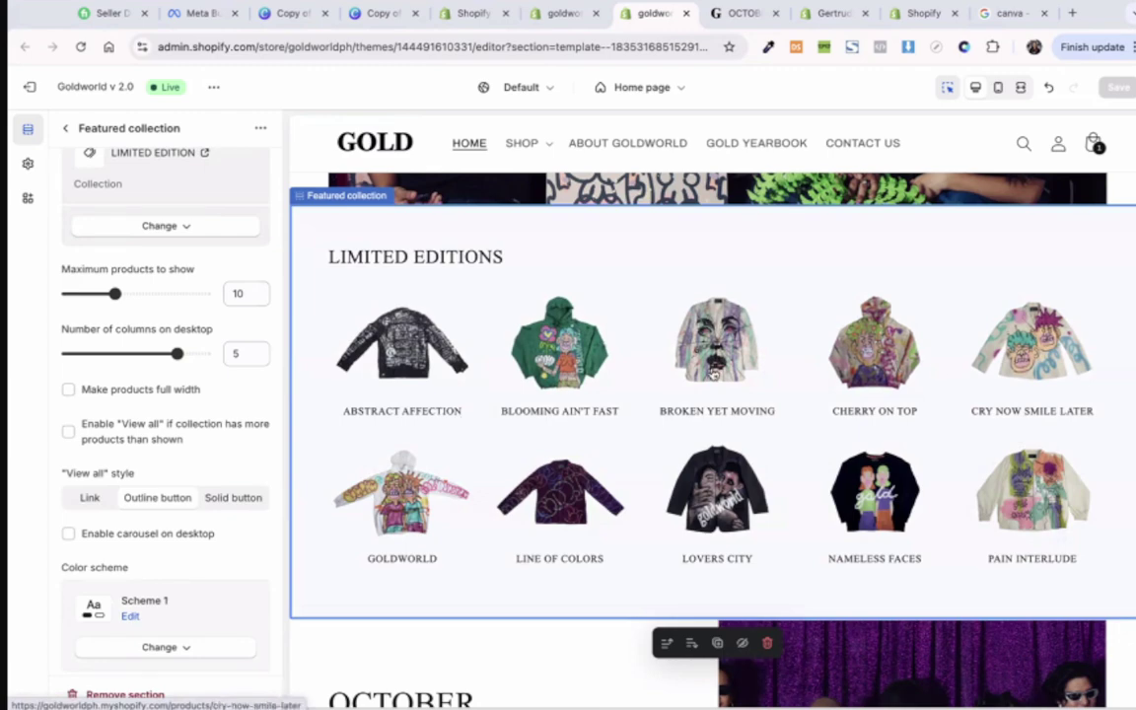
scroll(449, 332, down, 5)
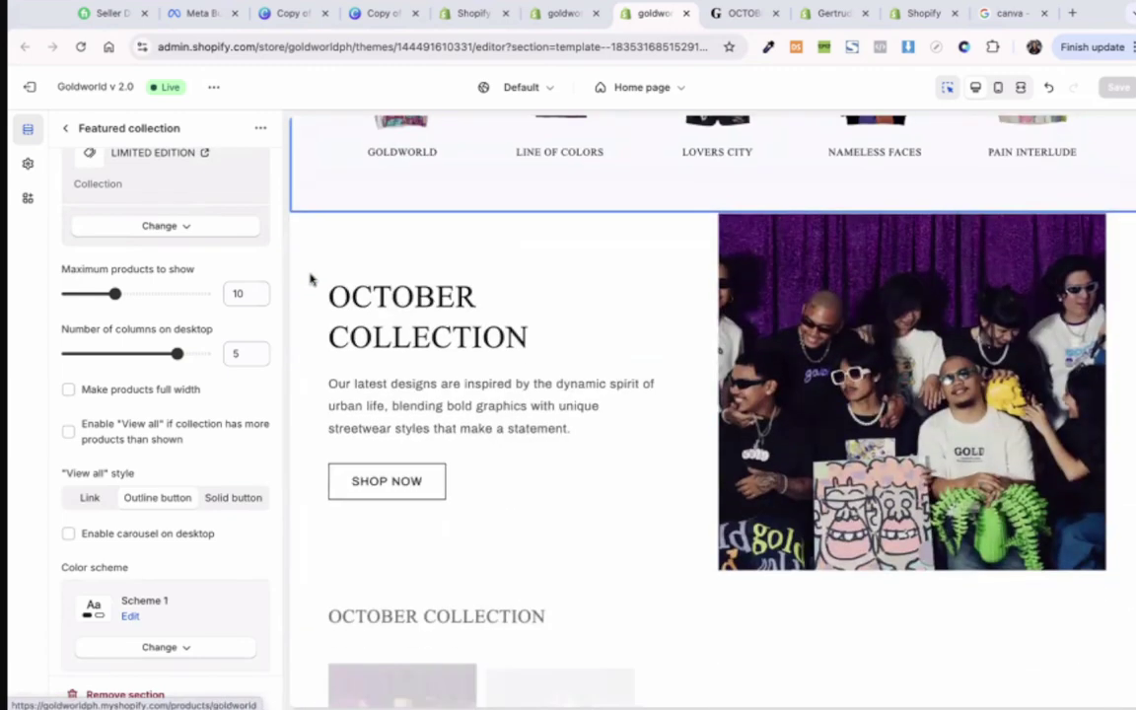
click(309, 280)
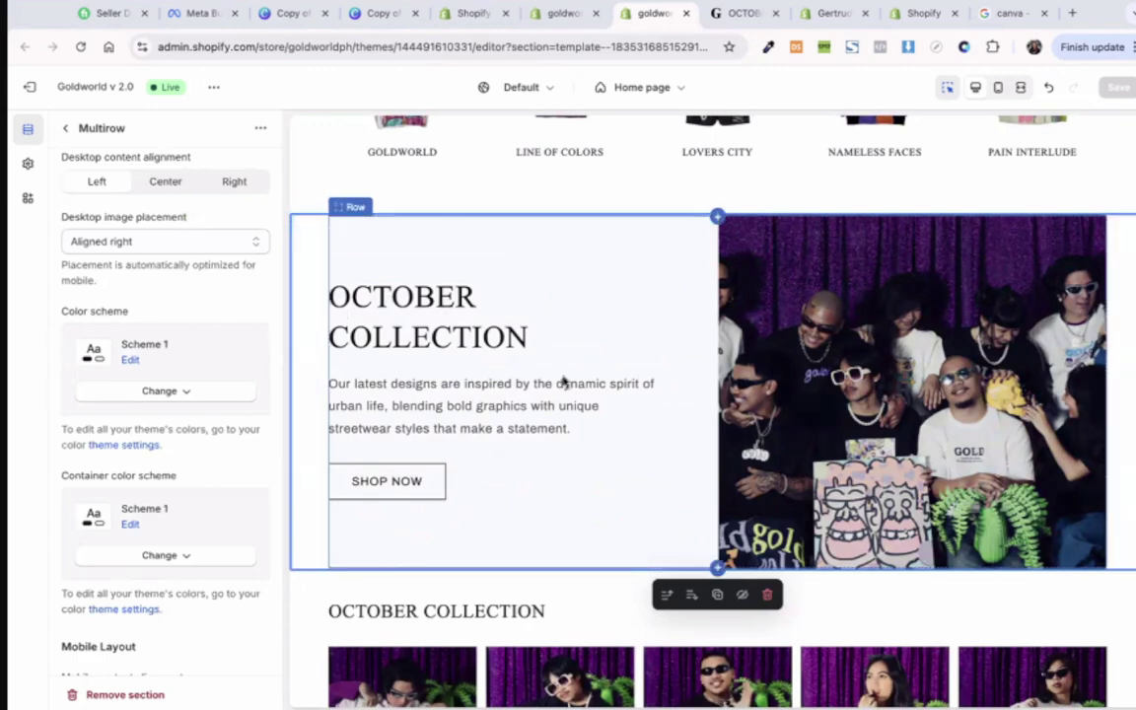
scroll(563, 382, down, 5)
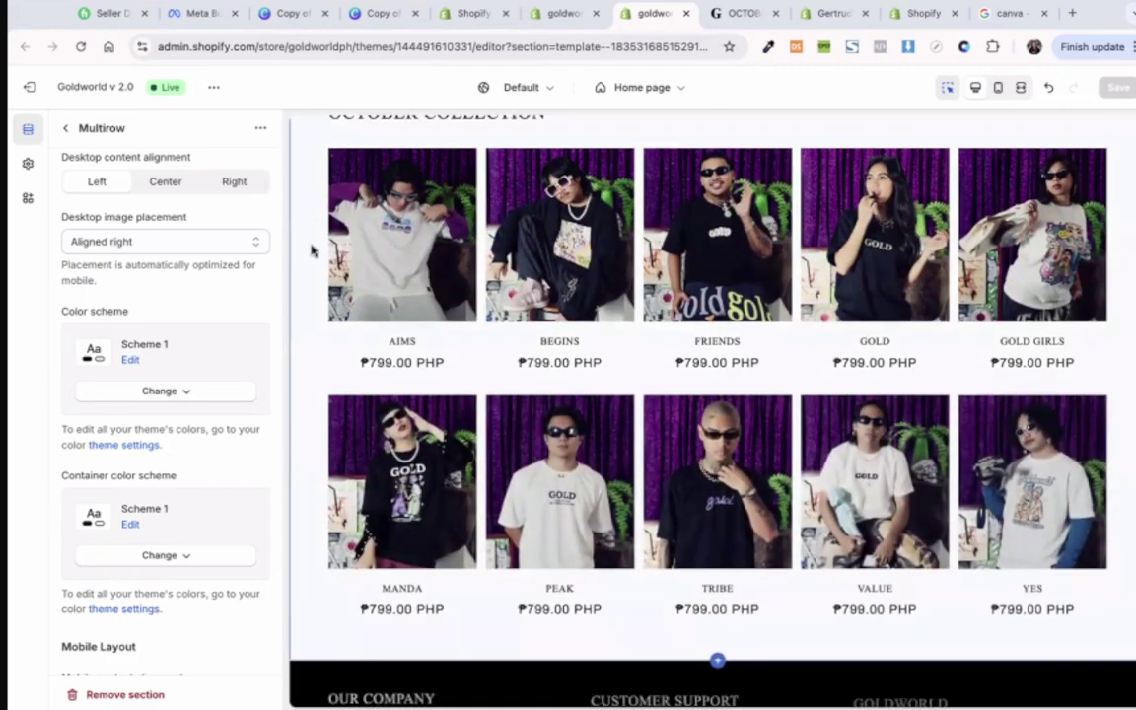
scroll(319, 324, up, 3)
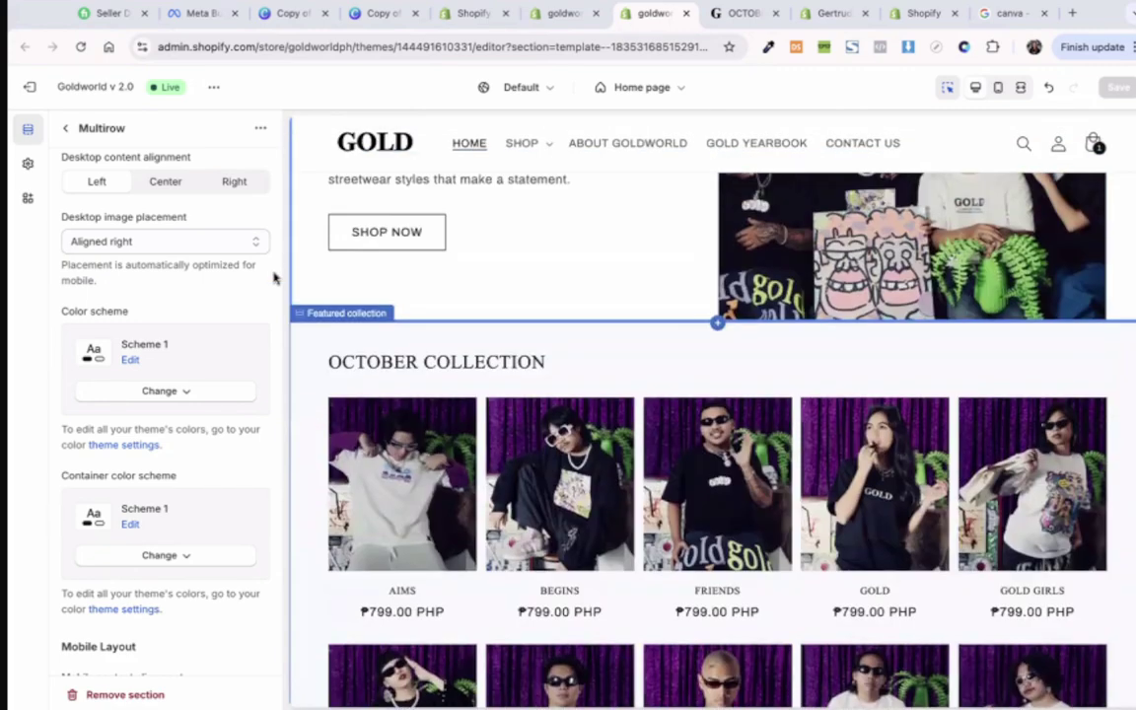
scroll(345, 246, down, 1)
scroll(340, 227, up, 4)
scroll(336, 197, down, 2)
key(Escape)
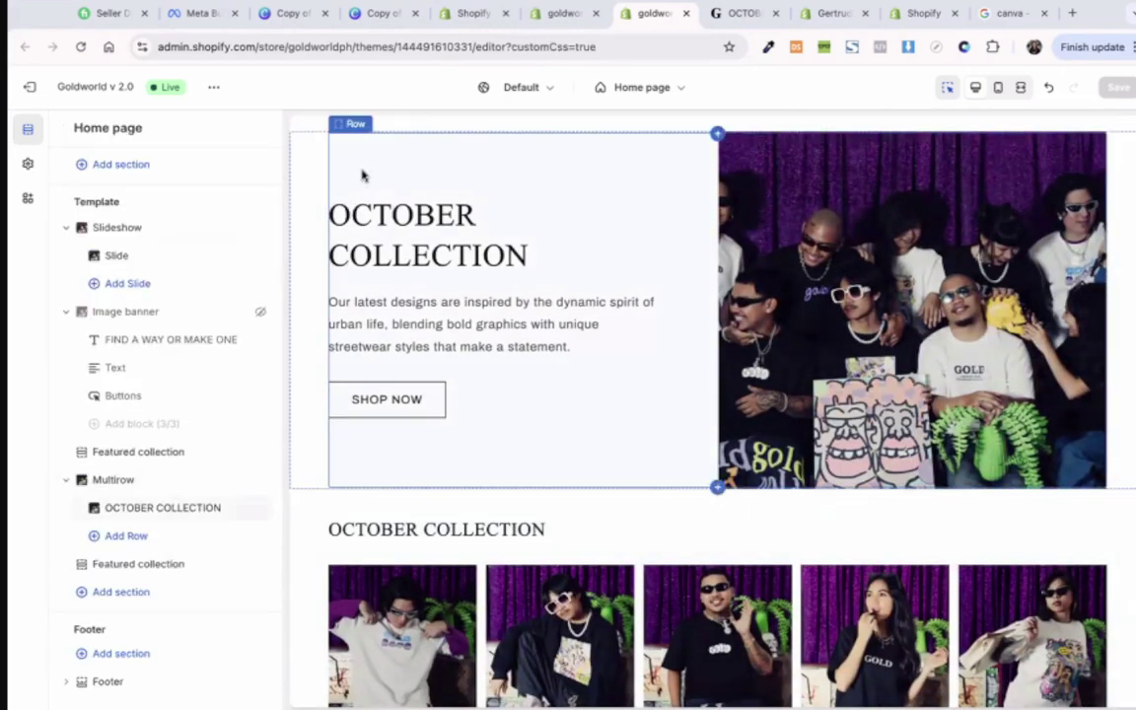
Step: Open the October Collection row, retype the heading's final N, and select the description field
click(362, 176)
scroll(180, 413, down, 2)
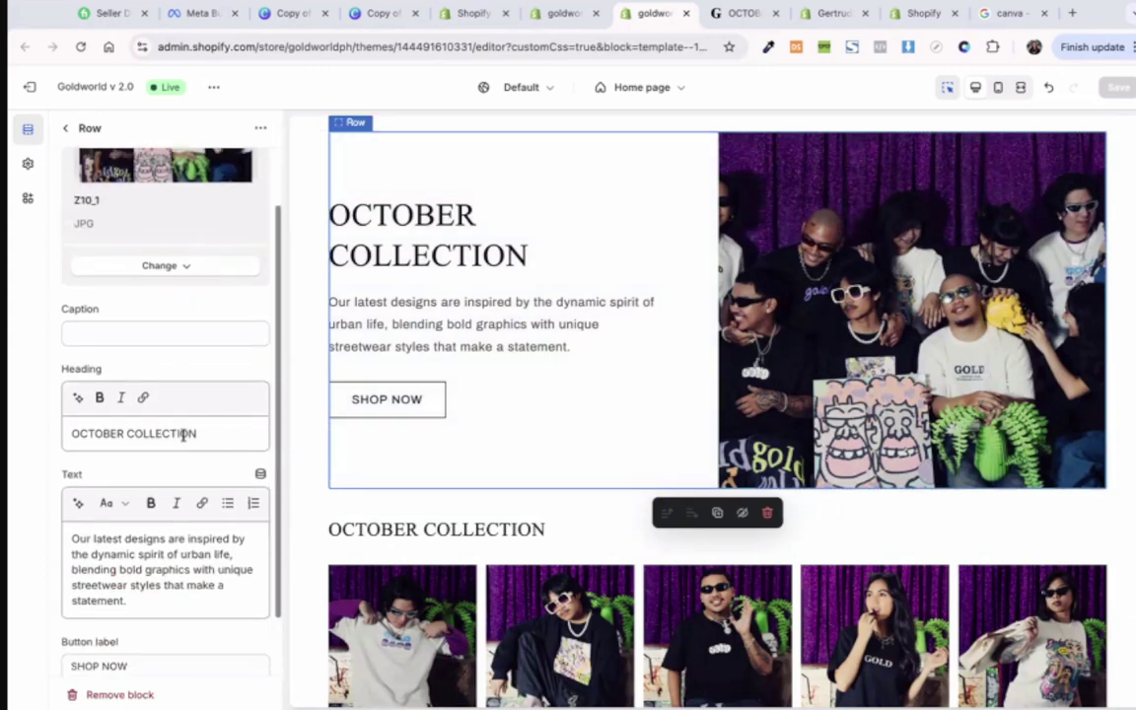
click(197, 433)
key(BackSpace)
text(N)
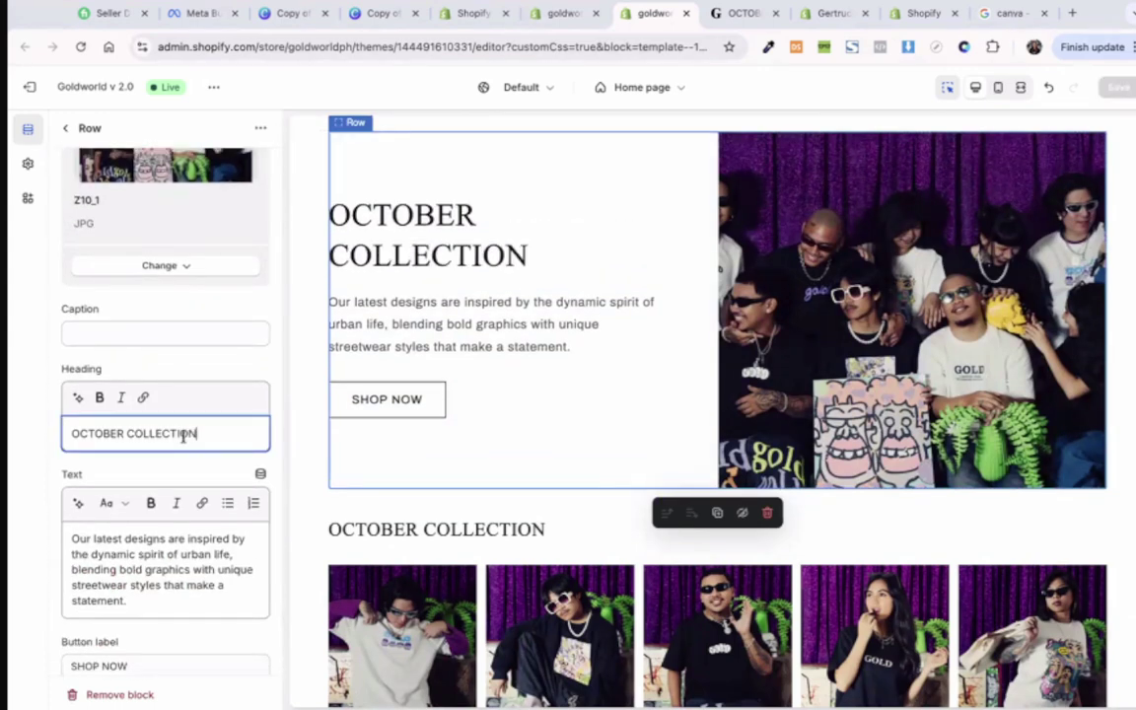
scroll(158, 493, down, 1)
click(151, 520)
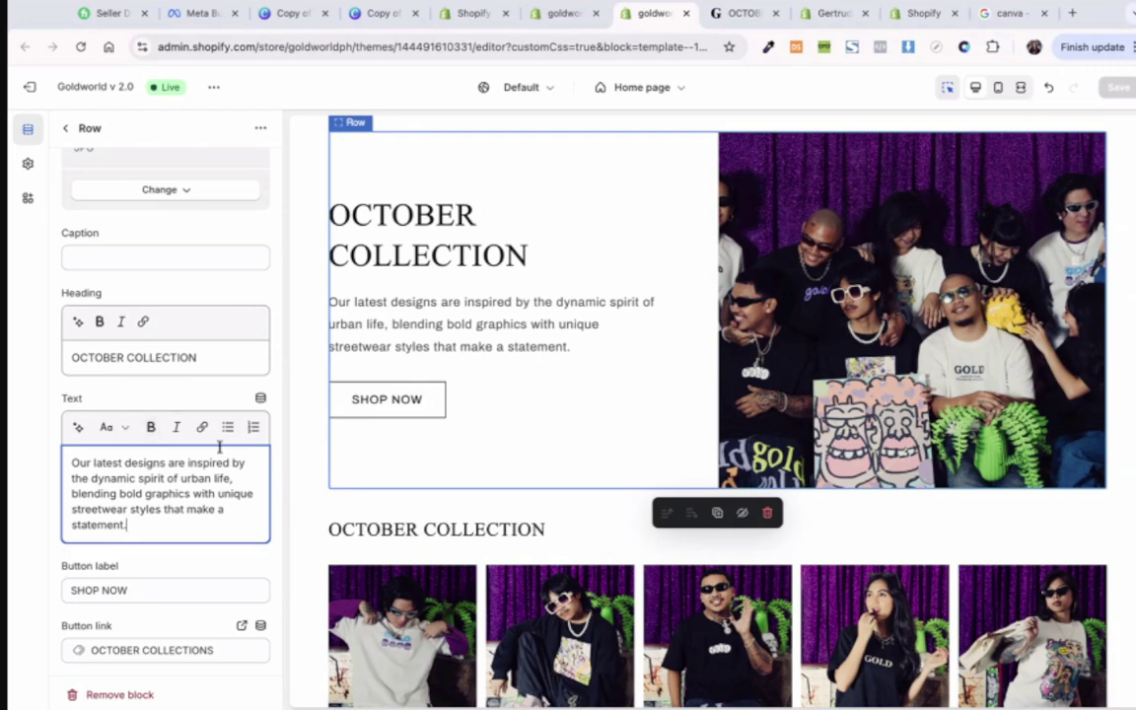
scroll(400, 438, down, 3)
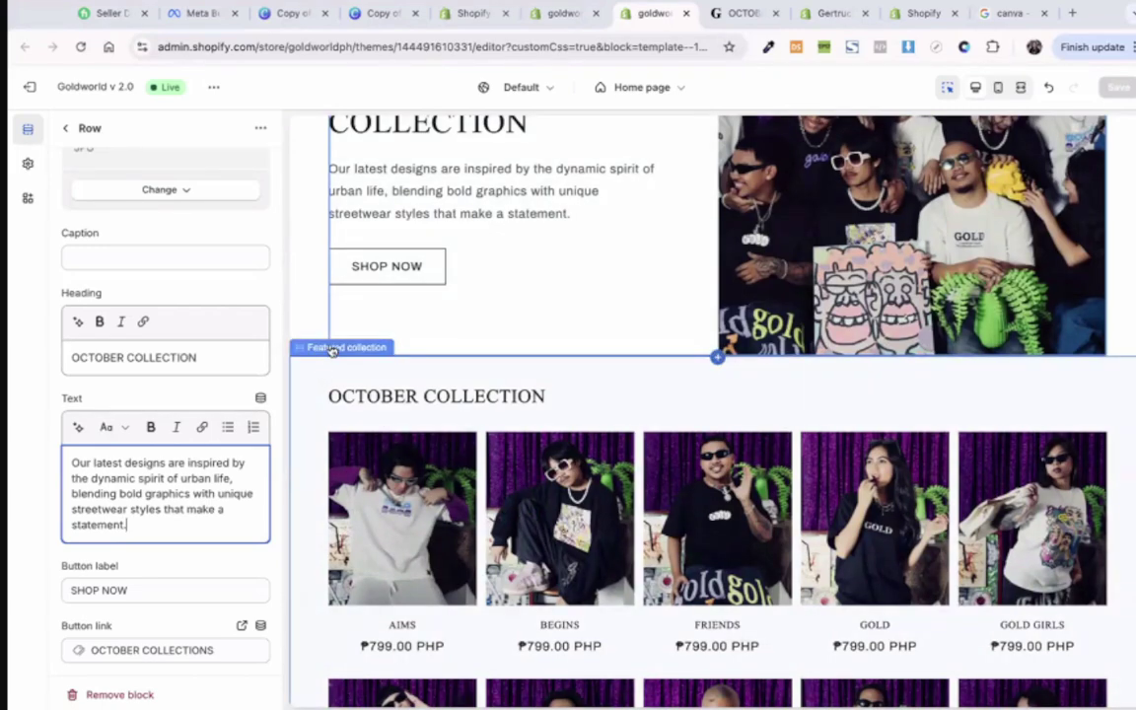
Step: Check the October Collection product grid's Select collection list, then open the Footer settings
click(332, 348)
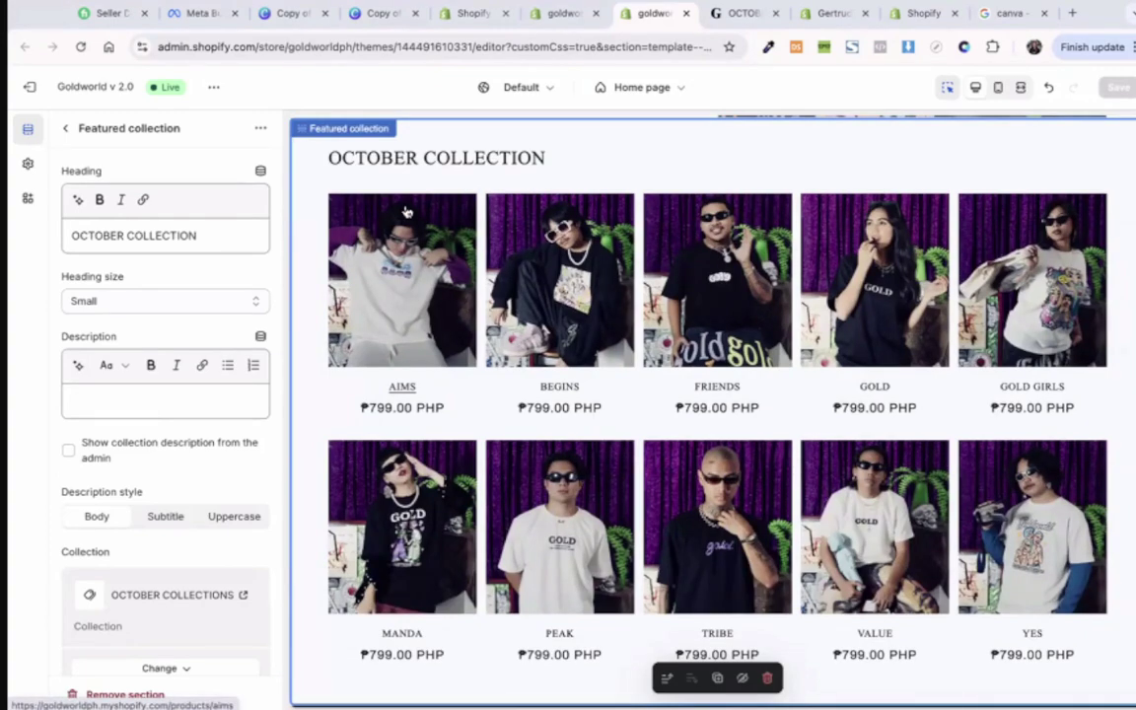
scroll(407, 212, down, 5)
scroll(407, 212, up, 2)
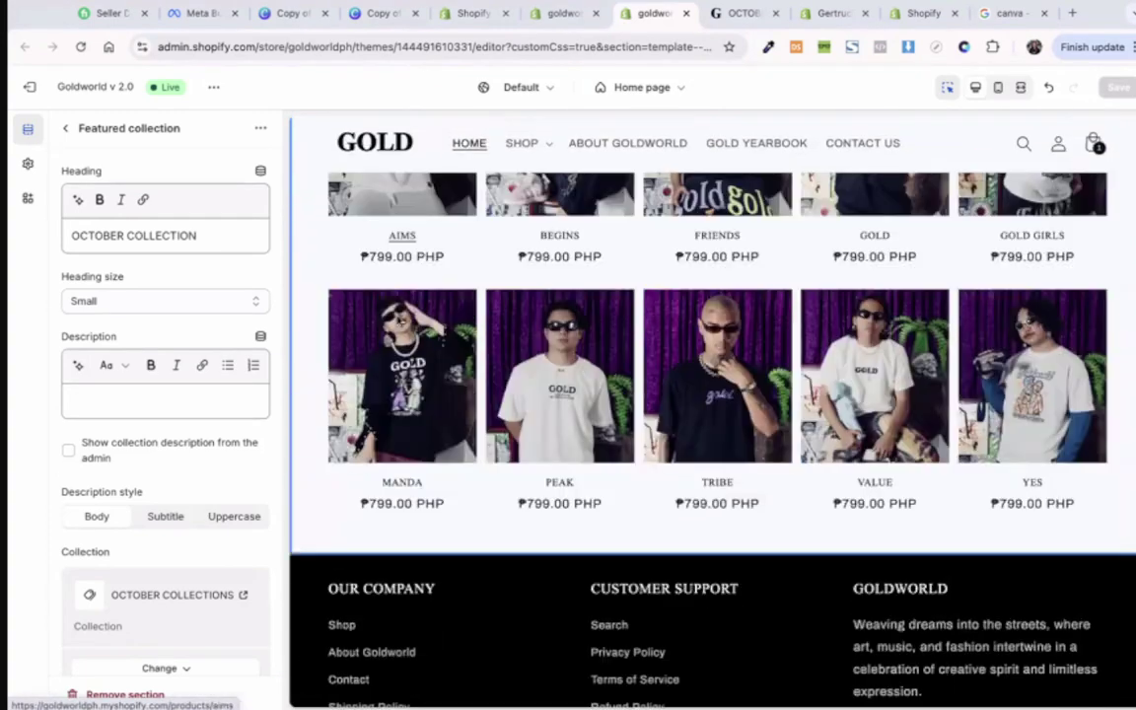
scroll(305, 312, up, 3)
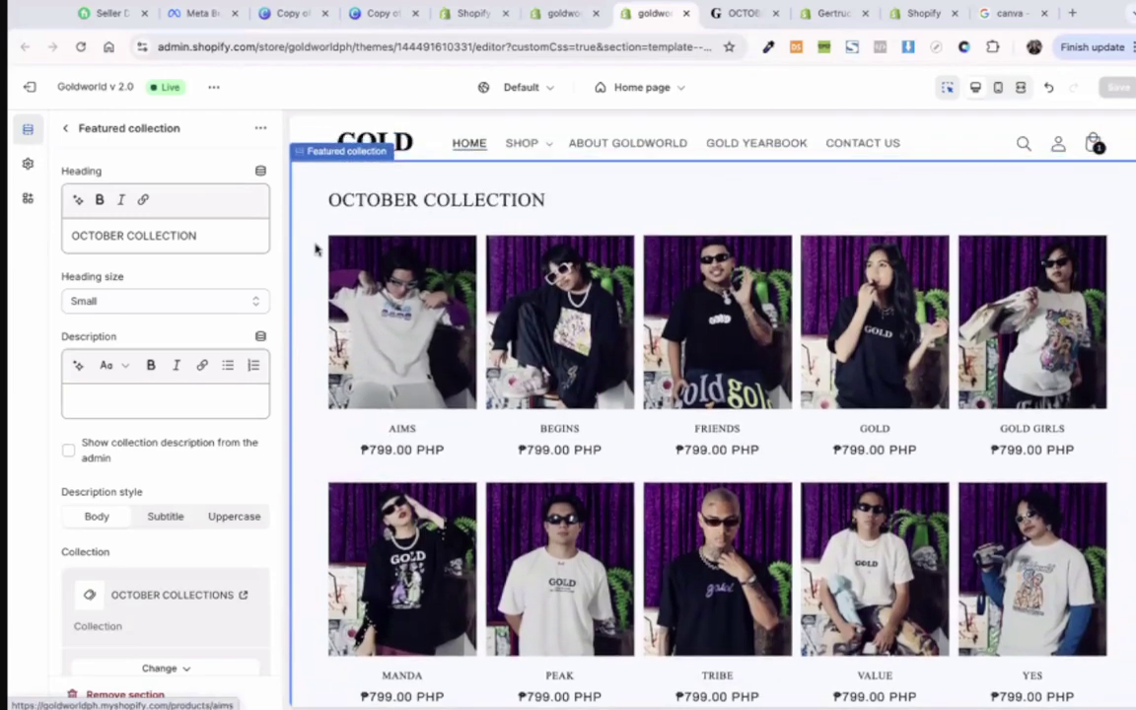
scroll(335, 212, up, 5)
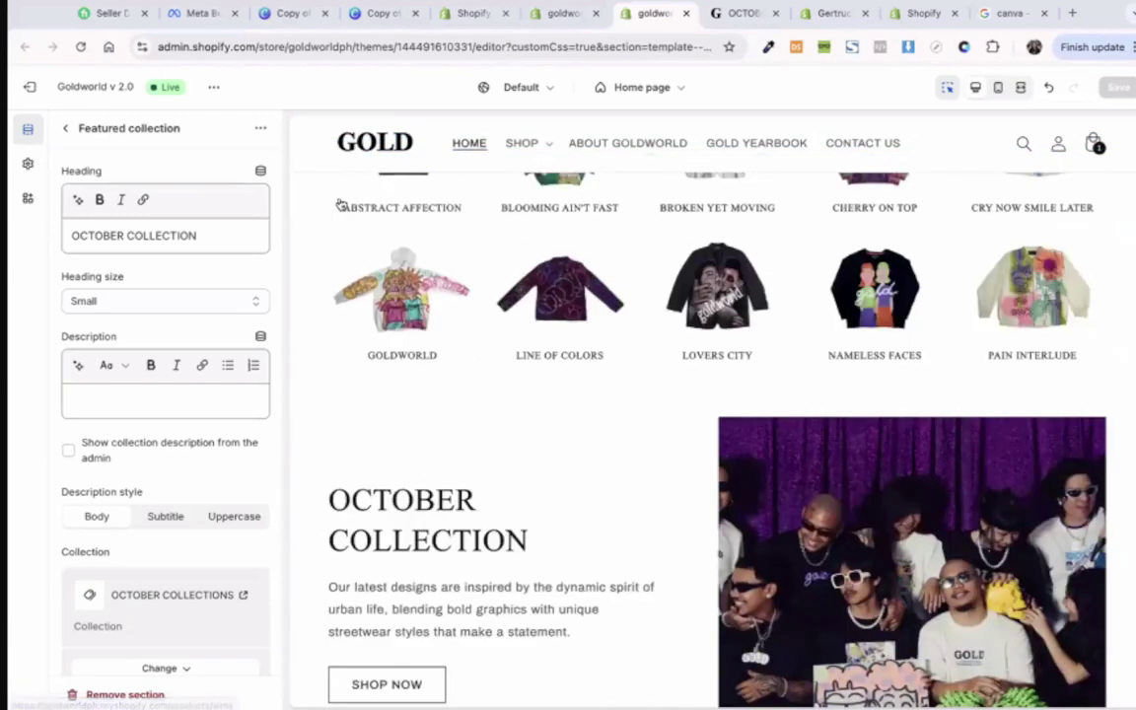
scroll(338, 205, up, 5)
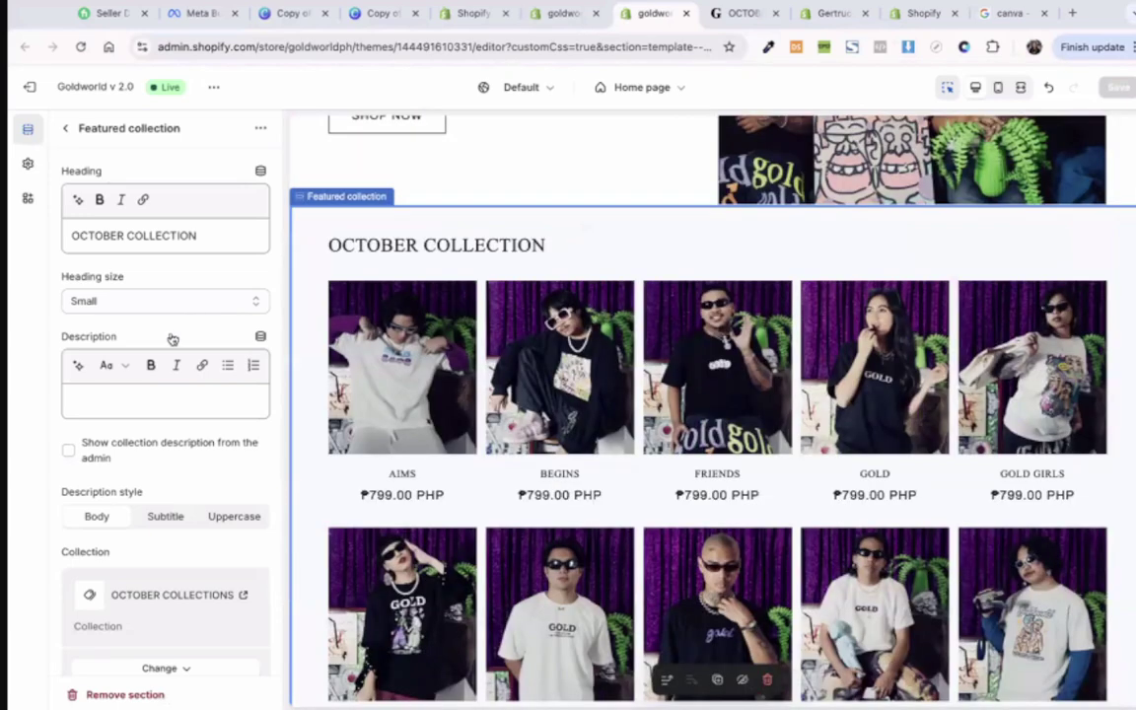
scroll(171, 338, down, 4)
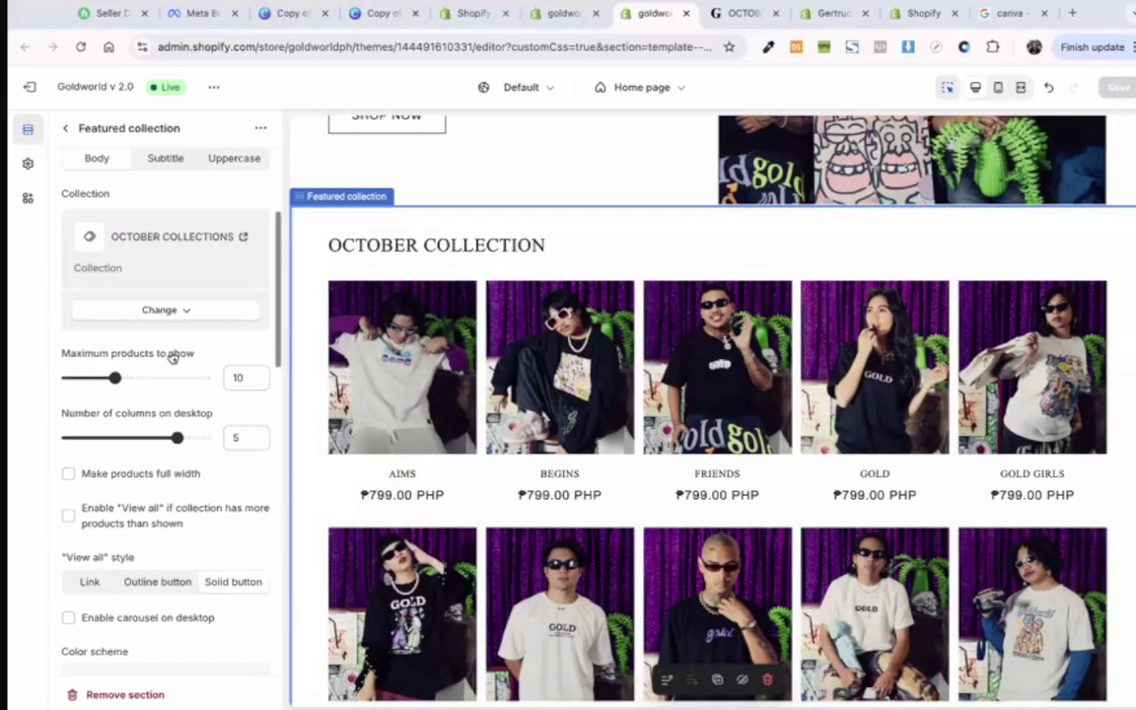
click(155, 312)
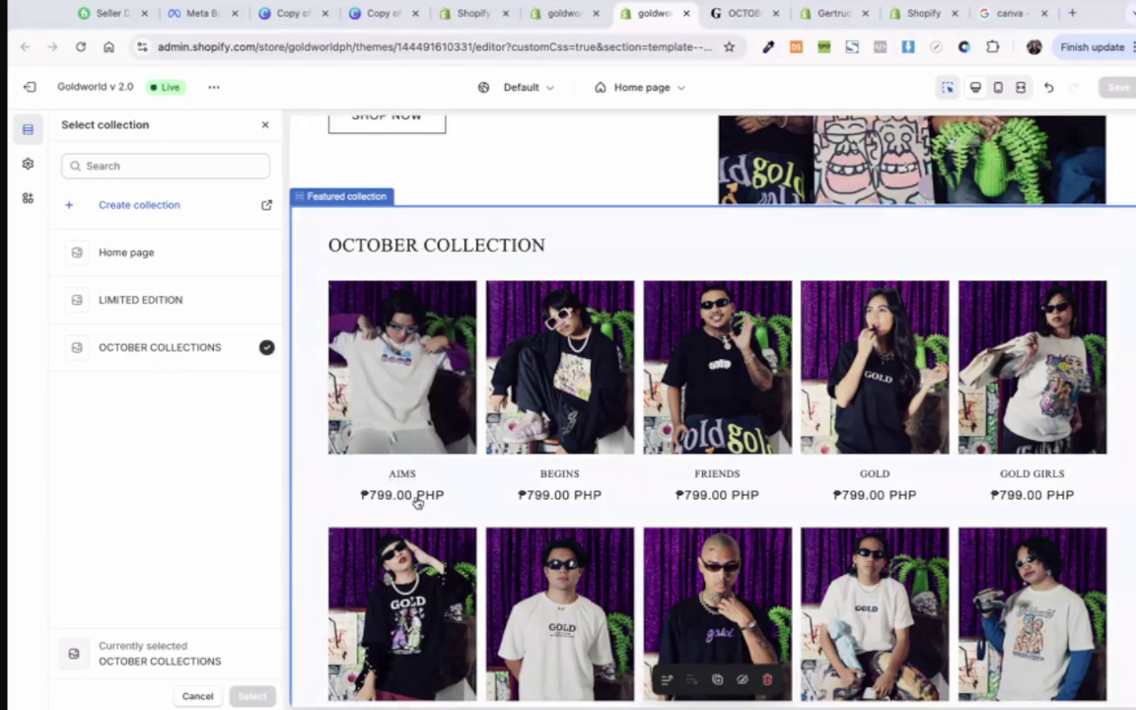
scroll(426, 498, down, 5)
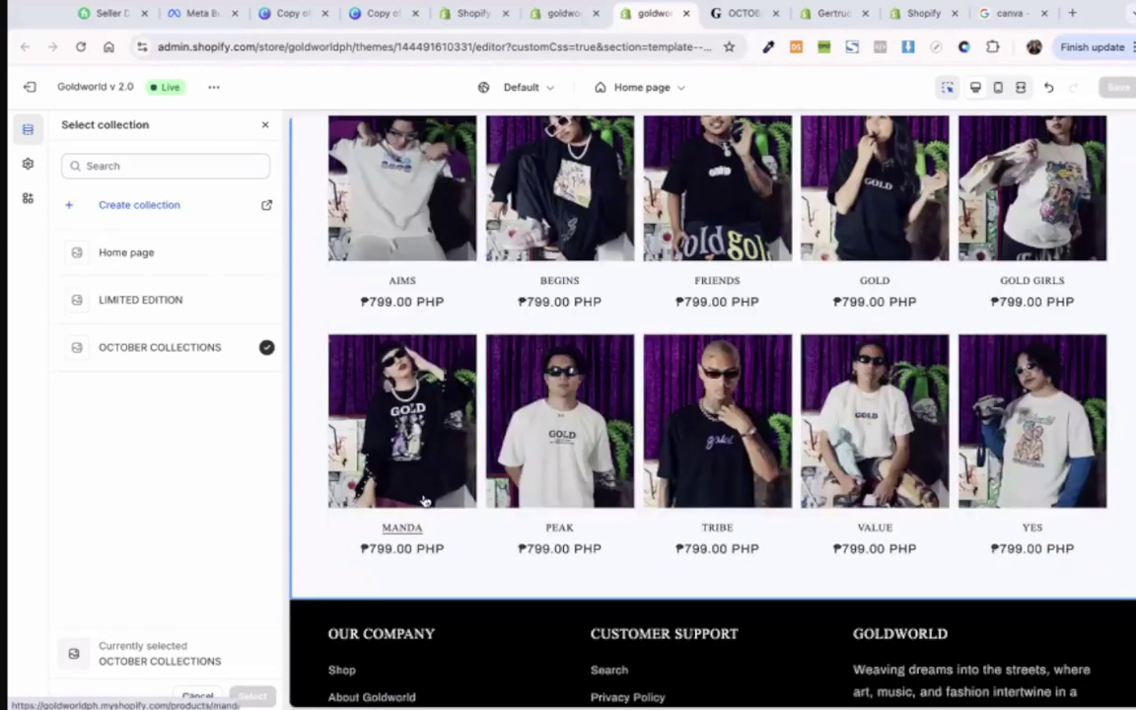
click(306, 397)
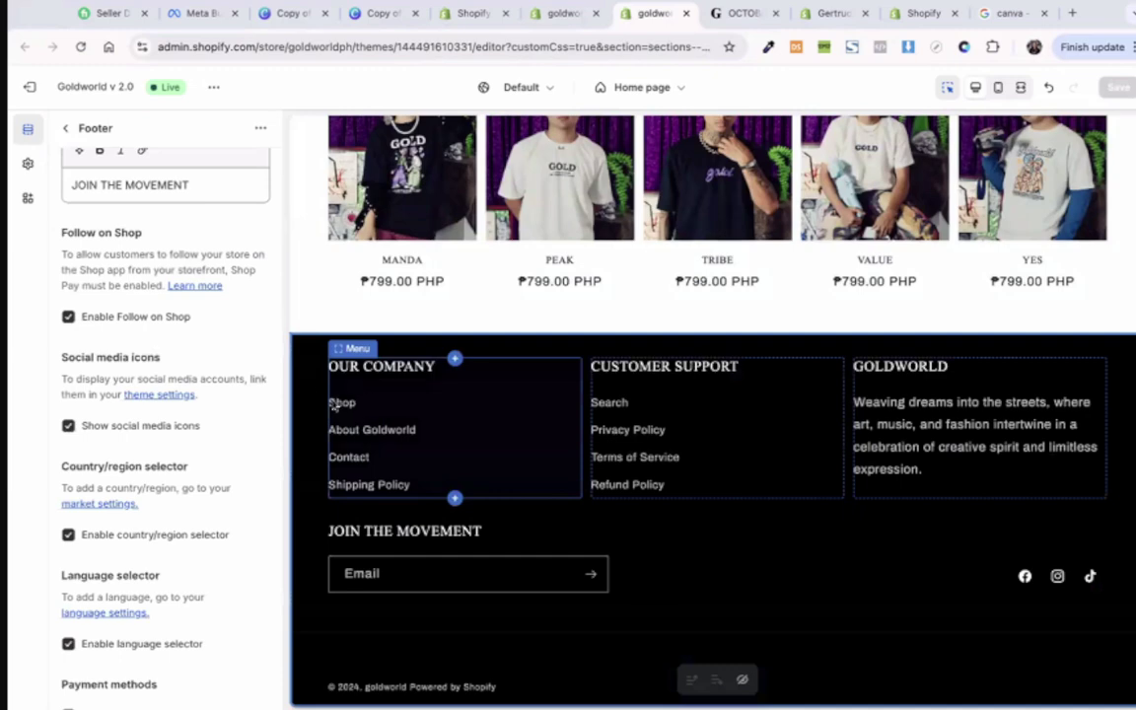
Step: Review the Our Company and Customer Support footer menu blocks and their menu choices
click(434, 413)
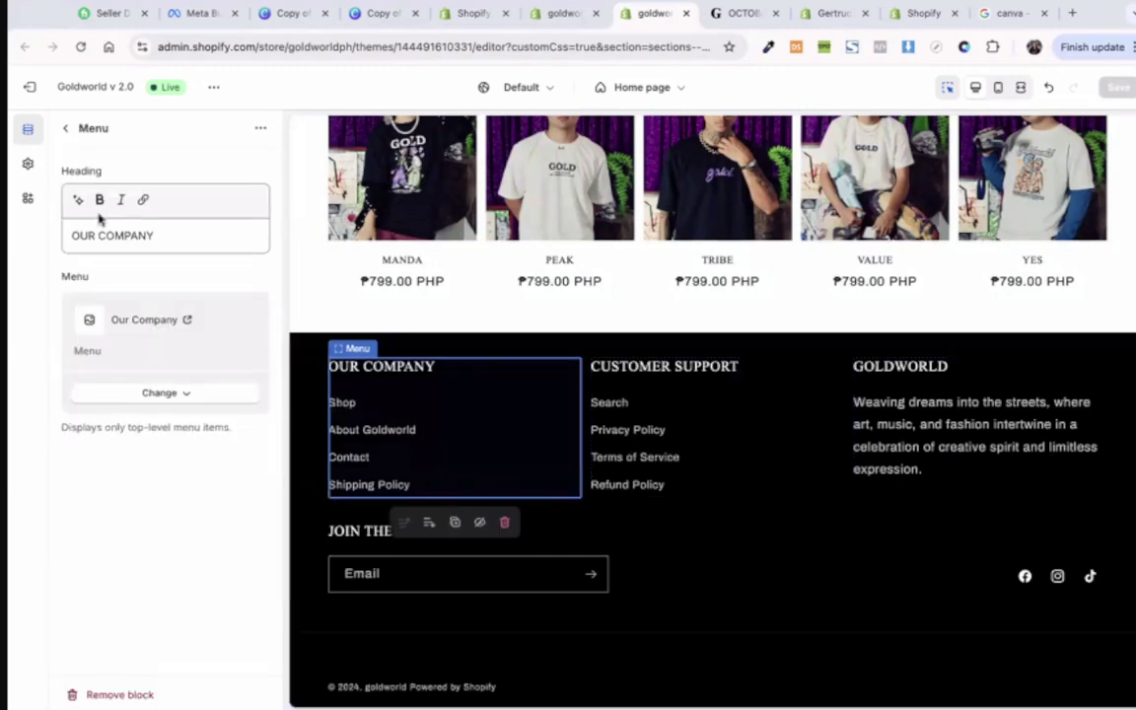
click(62, 127)
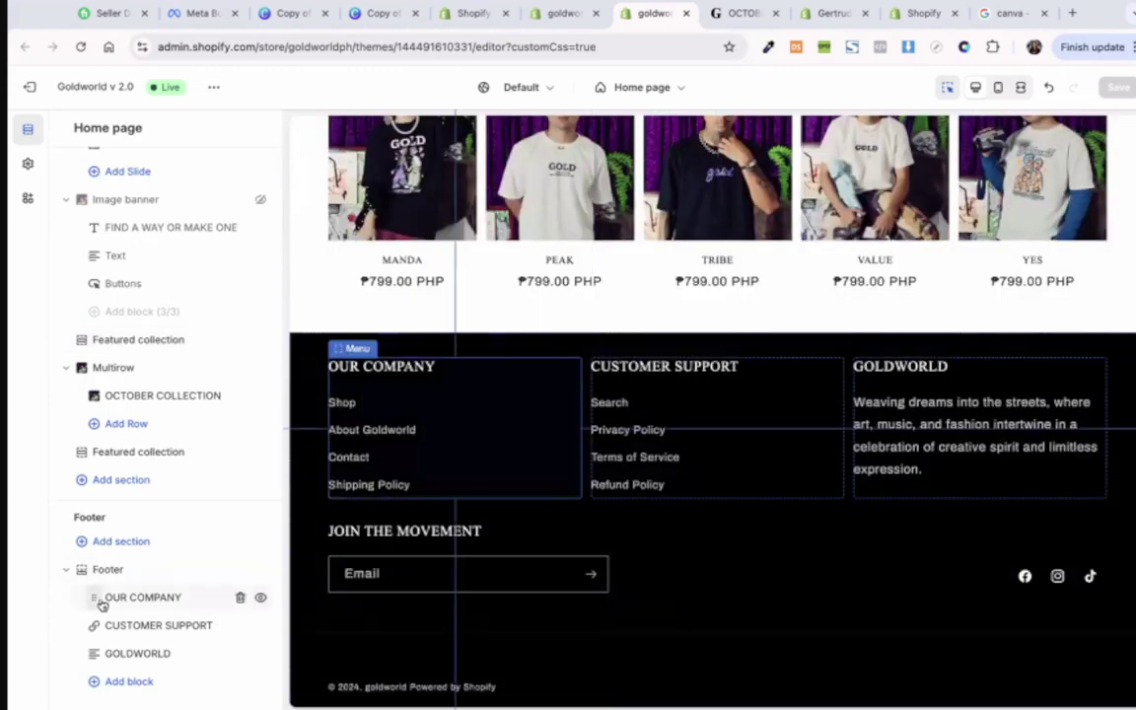
click(139, 599)
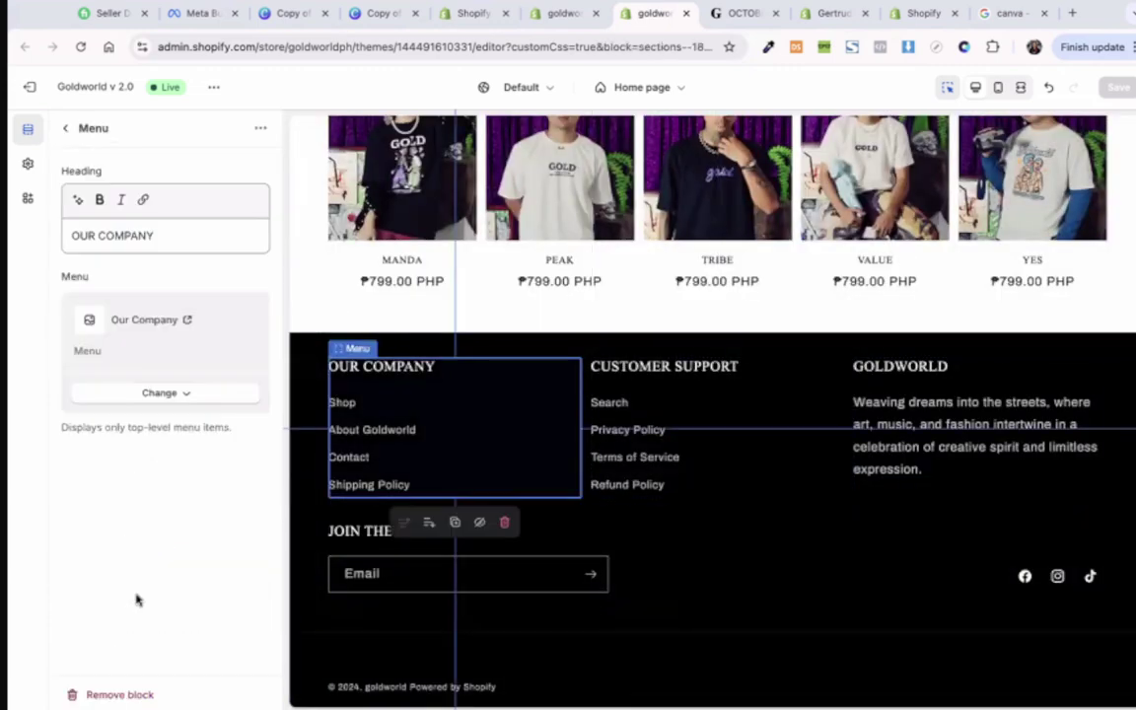
click(163, 395)
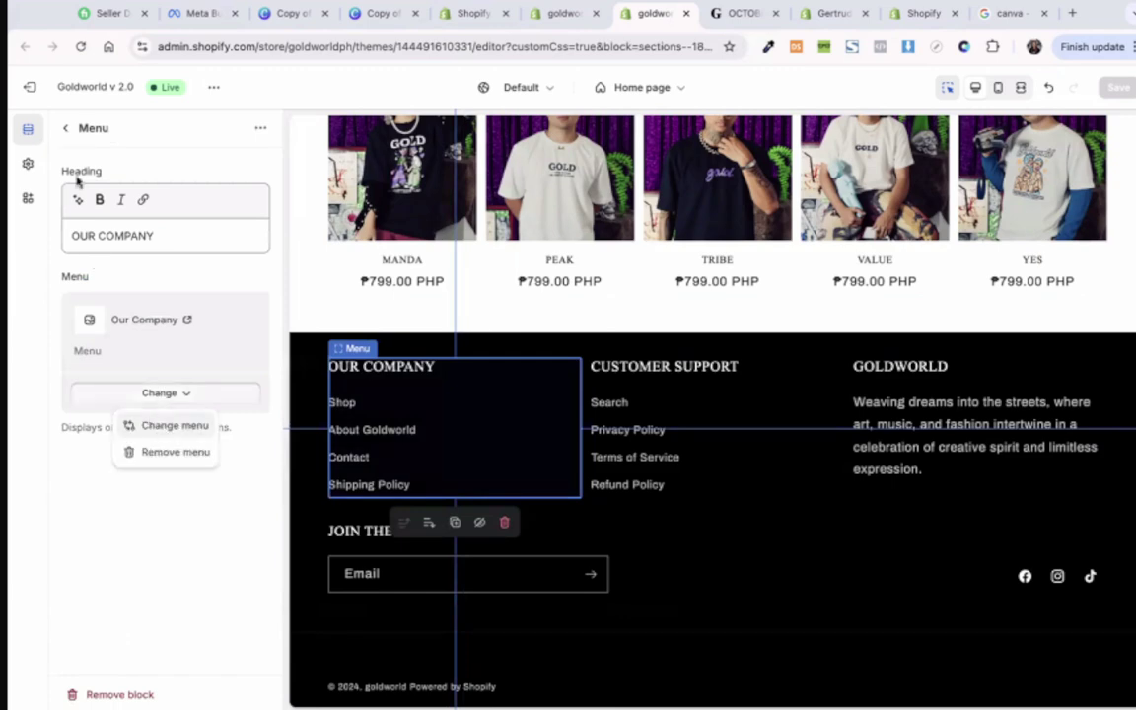
click(66, 130)
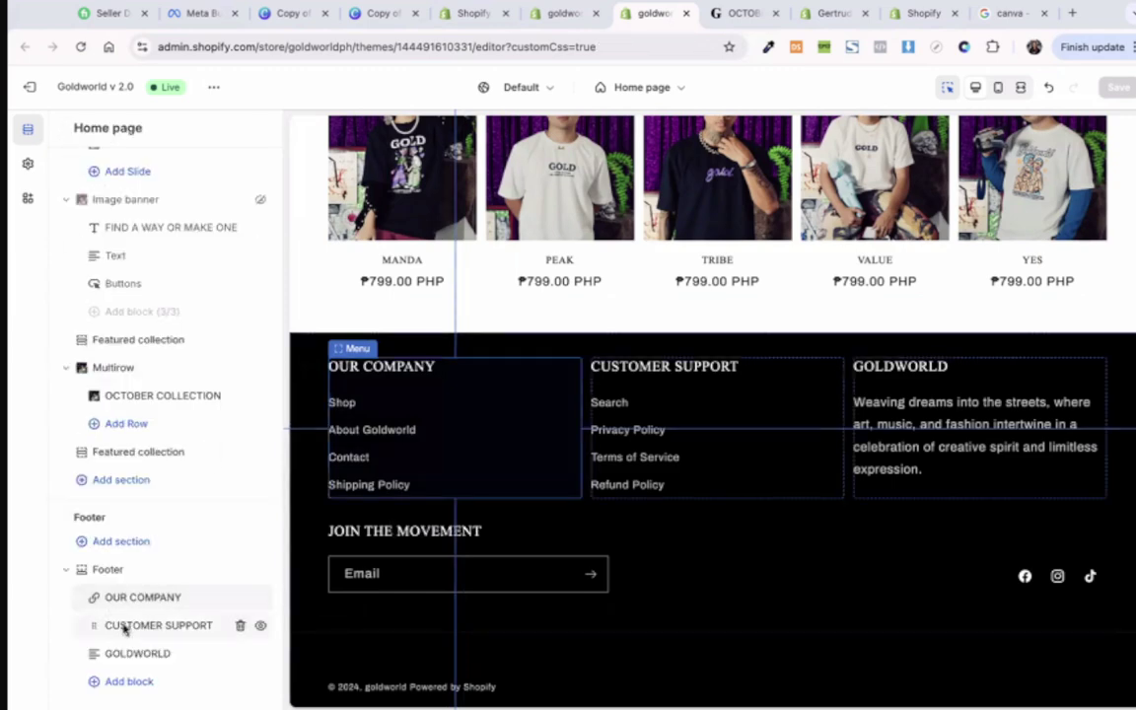
click(119, 625)
click(170, 392)
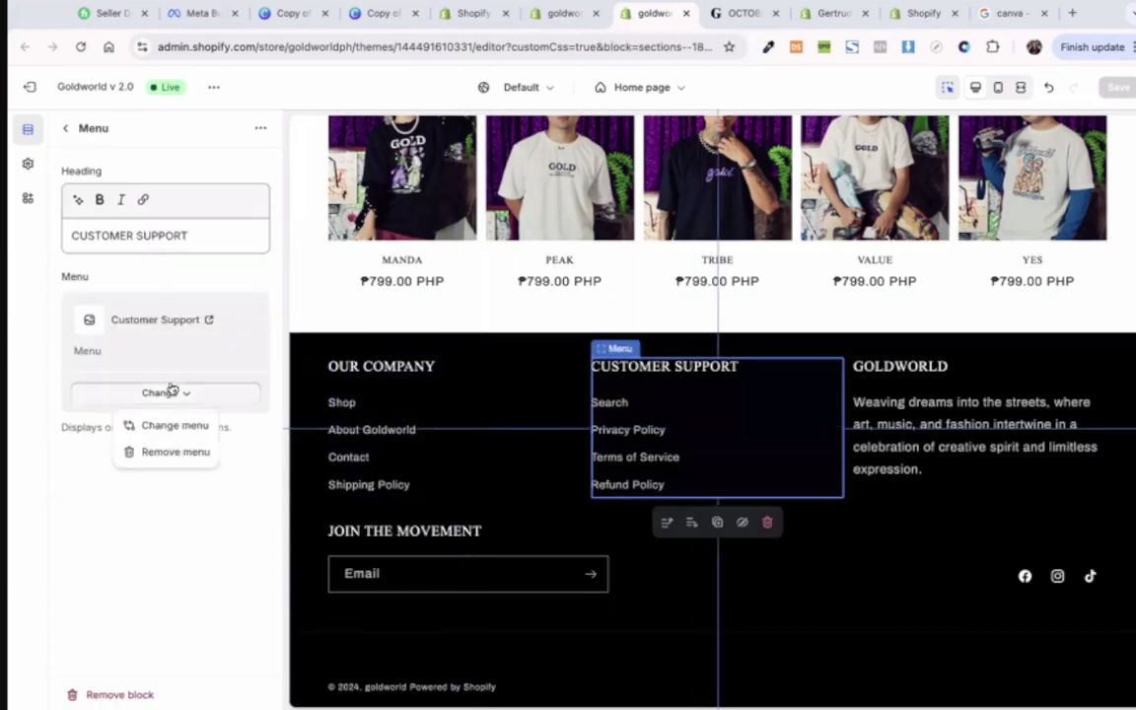
click(66, 128)
Step: Open the GOLDWORLD text block, retype the heading's last D, and undo the description deletion
click(130, 654)
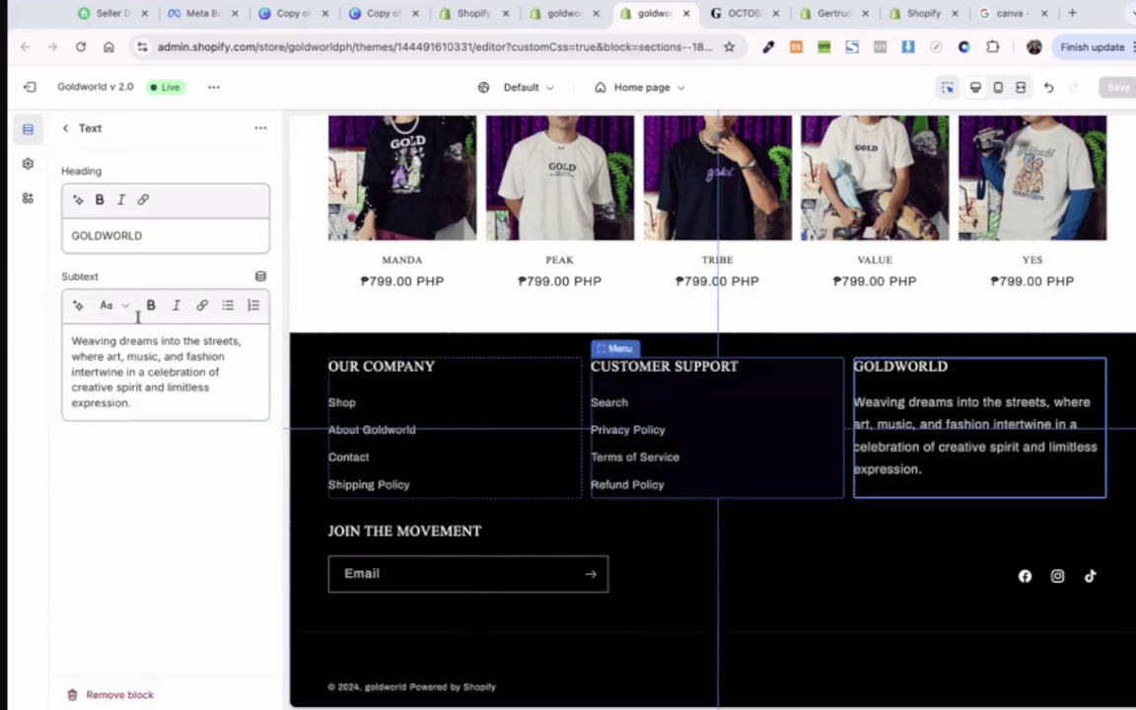
click(157, 237)
key(BackSpace)
text(D)
click(126, 396)
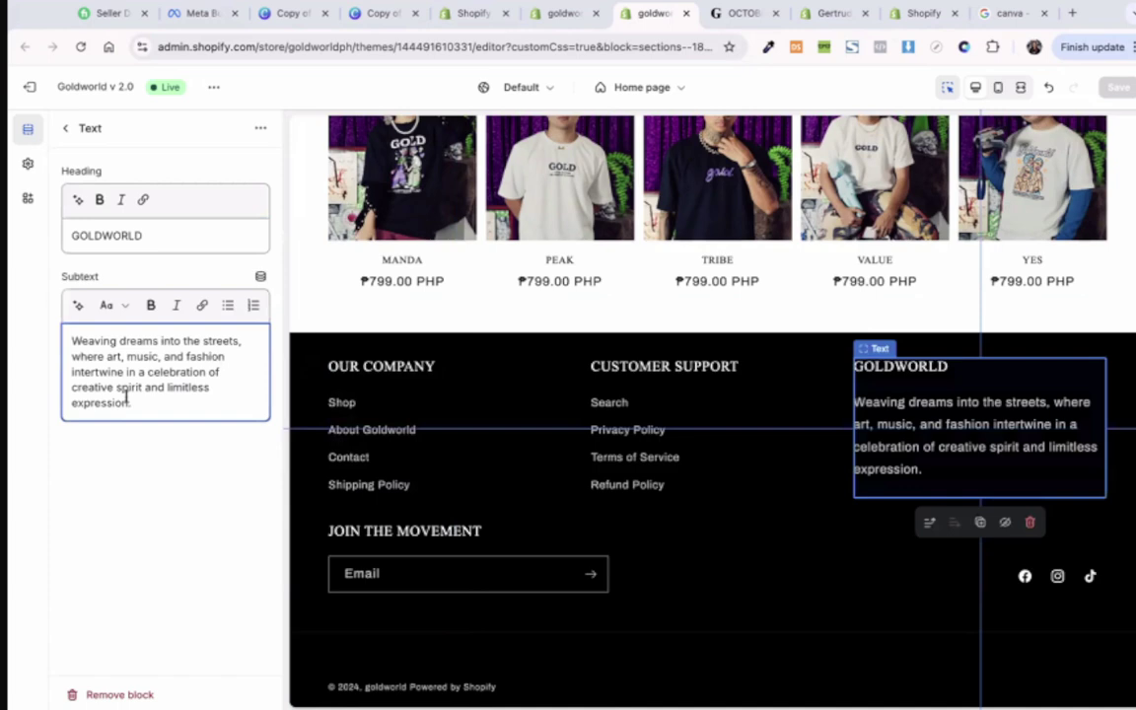
key(BackSpace)
key(BackSpace)
key(BackSpace)
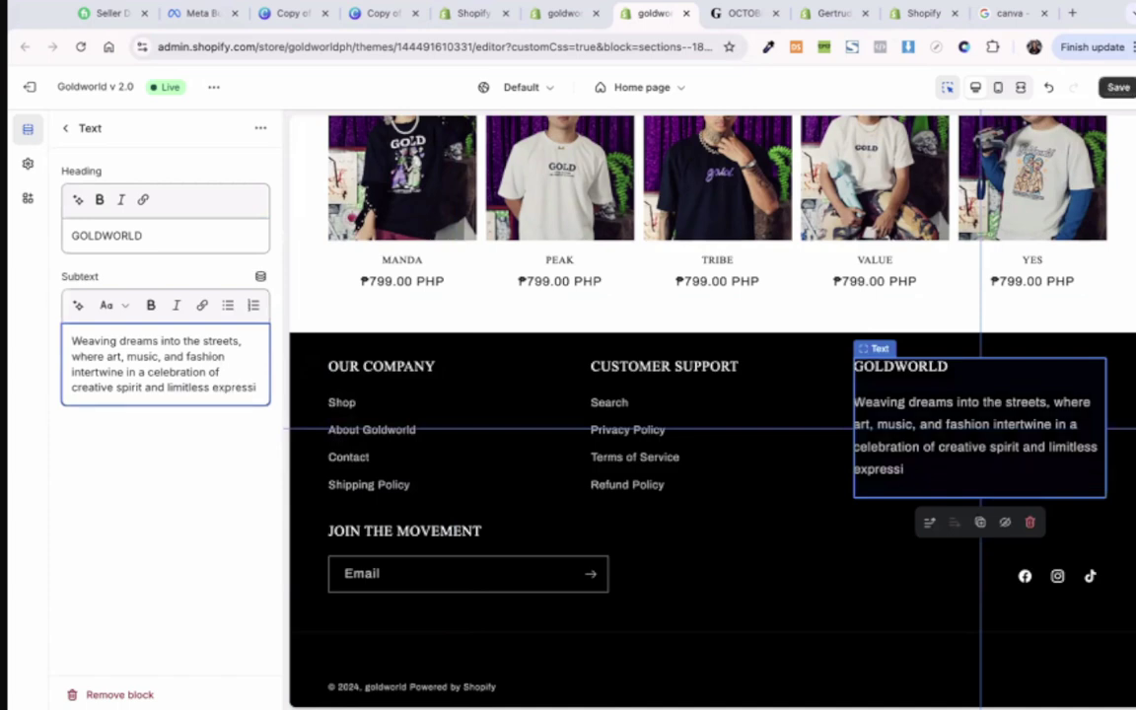
key(ctrl+z)
key(ctrl+shift+z)
key(ctrl+z)
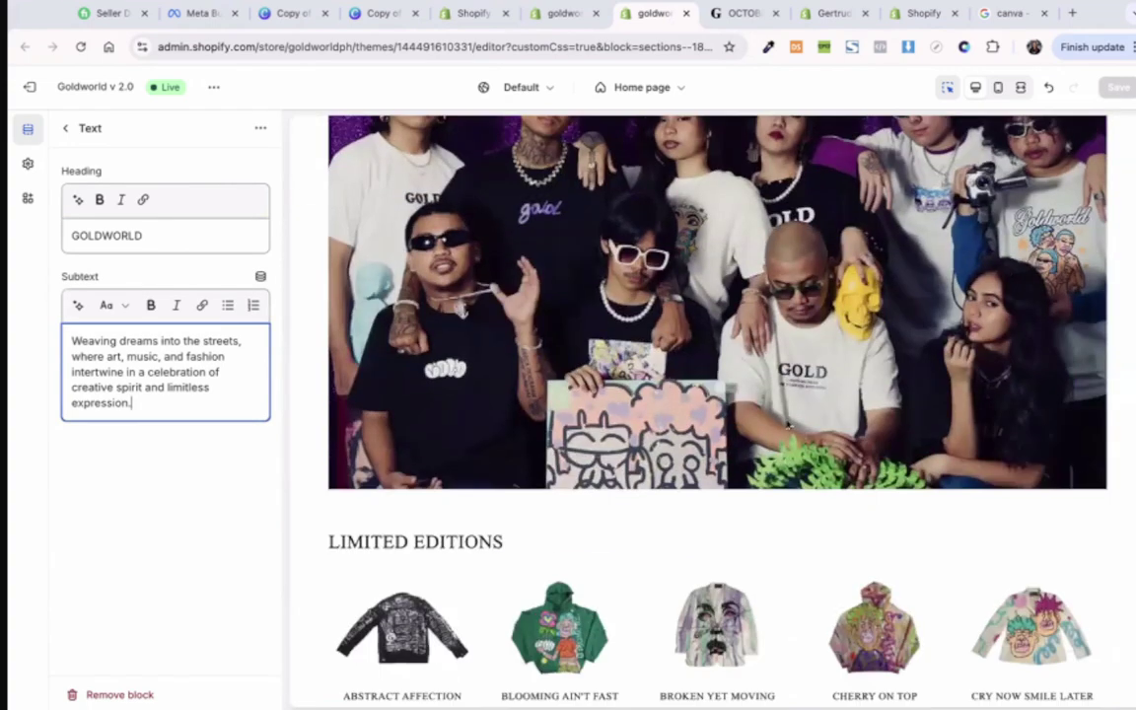
scroll(817, 444, down, 3)
Step: Open the ABSTRACT AFFECTION Limited Editions product page and scroll through it
click(816, 444)
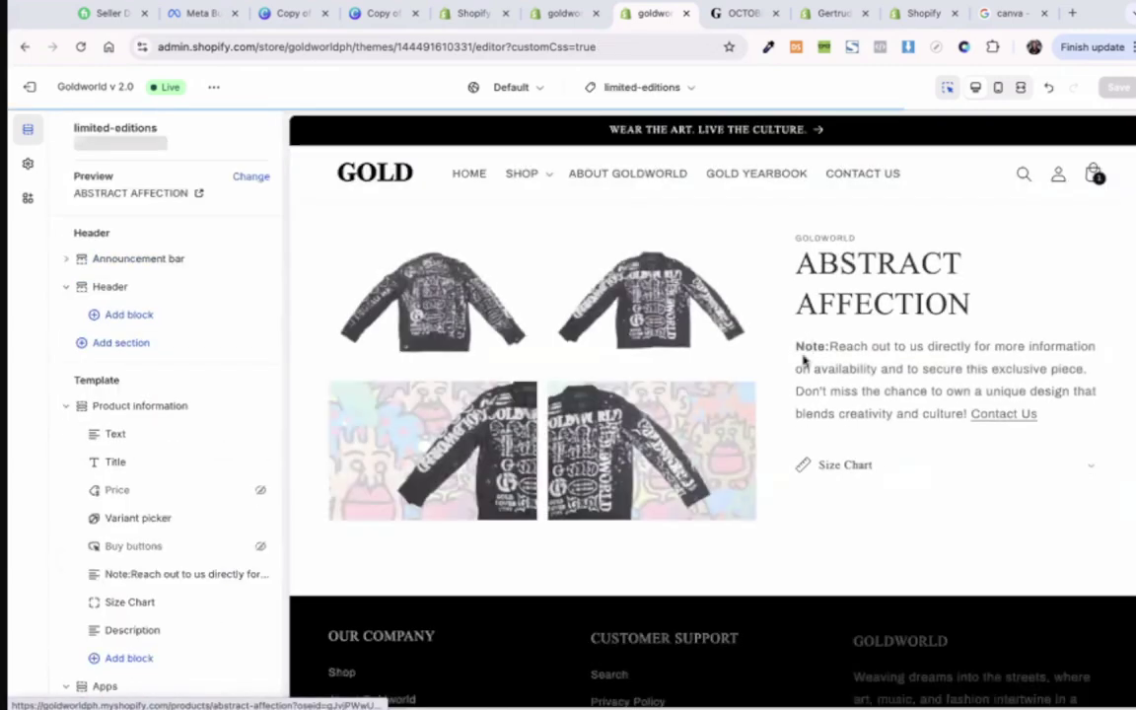
scroll(826, 371, down, 2)
scroll(847, 423, up, 2)
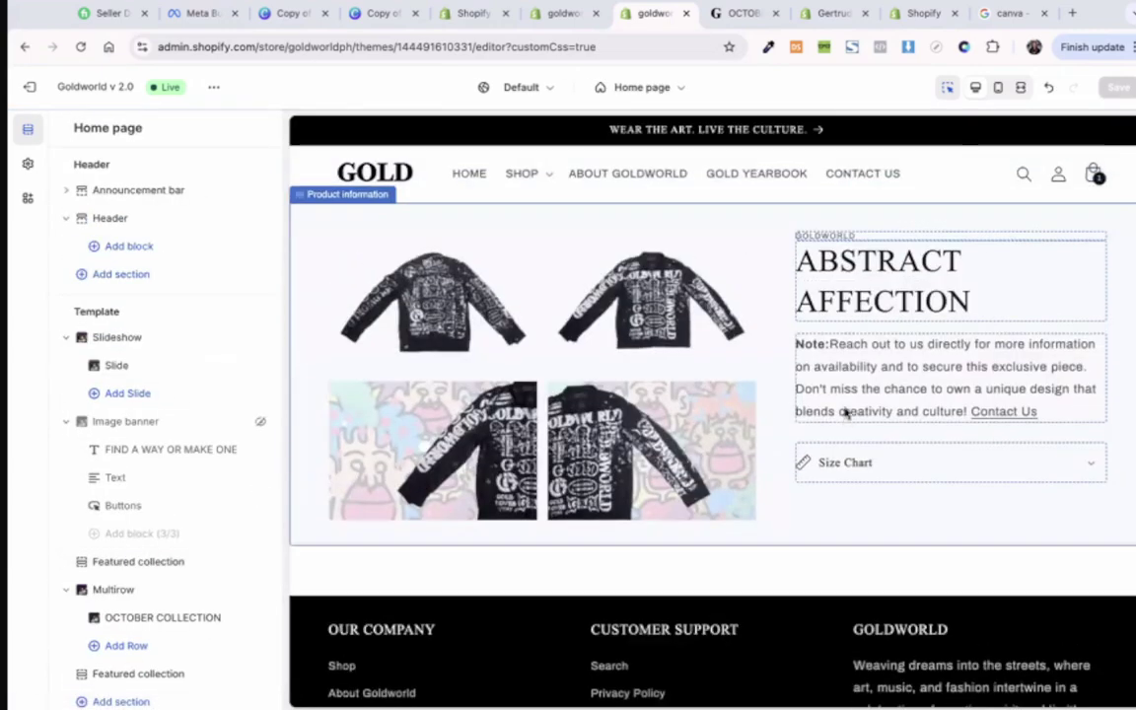
scroll(817, 345, down, 3)
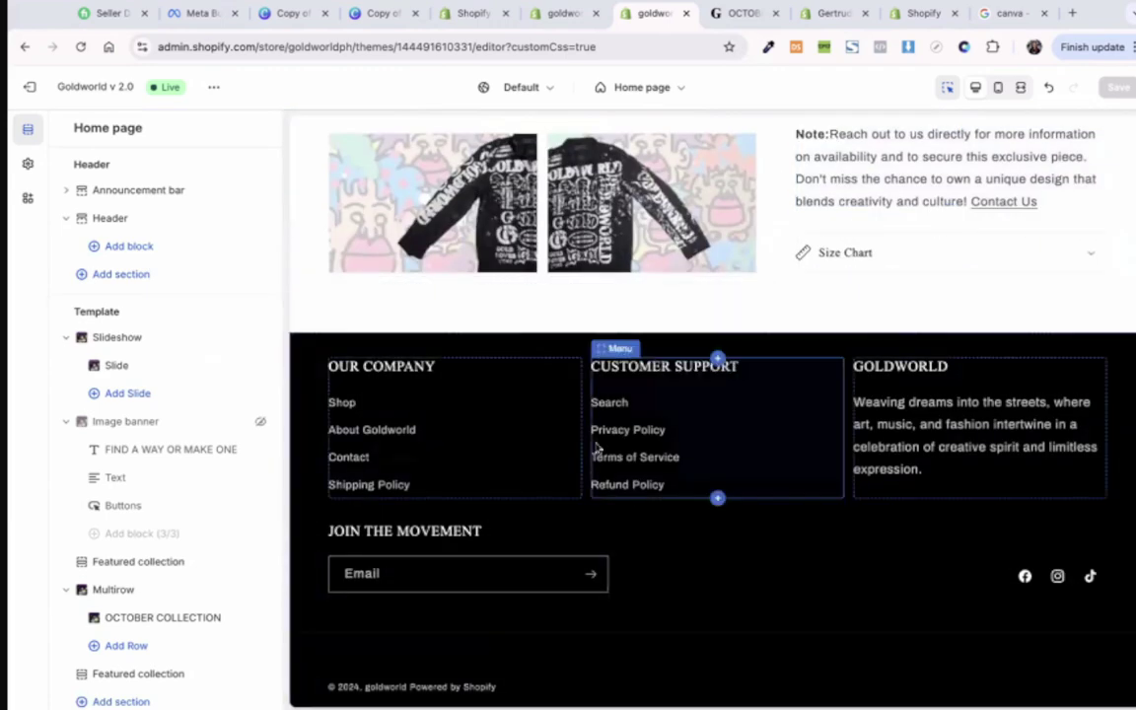
scroll(625, 250, up, 3)
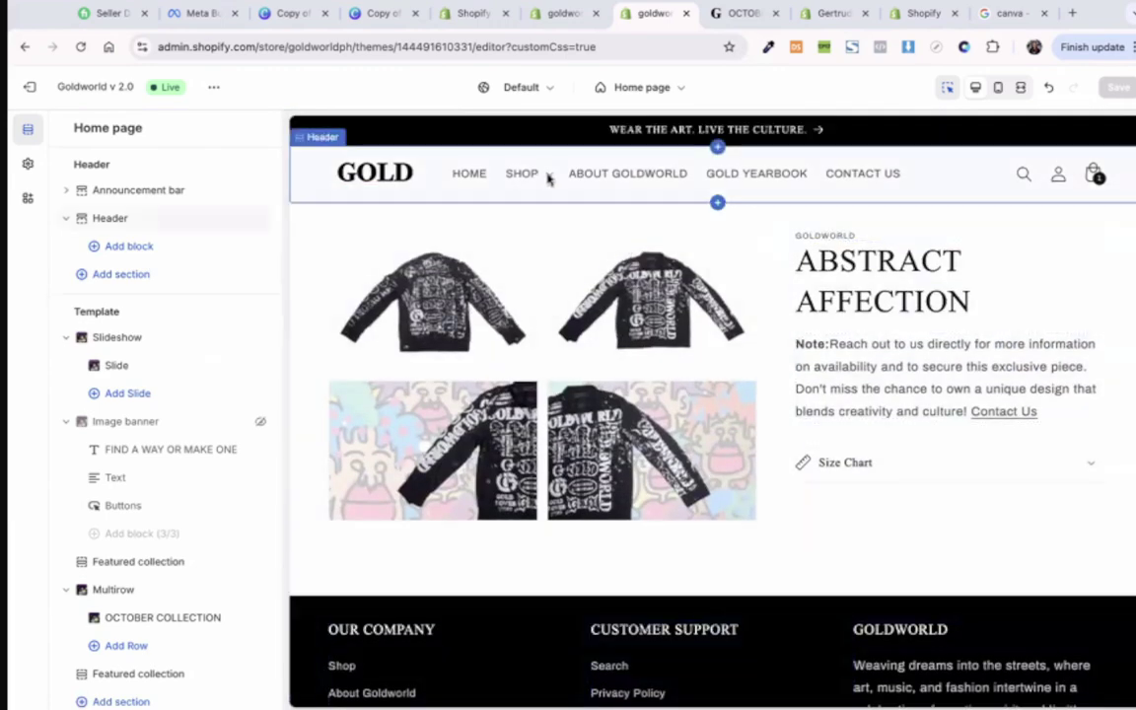
Step: Go to the store's Contact page from the preview header and look it over
click(837, 182)
click(837, 181)
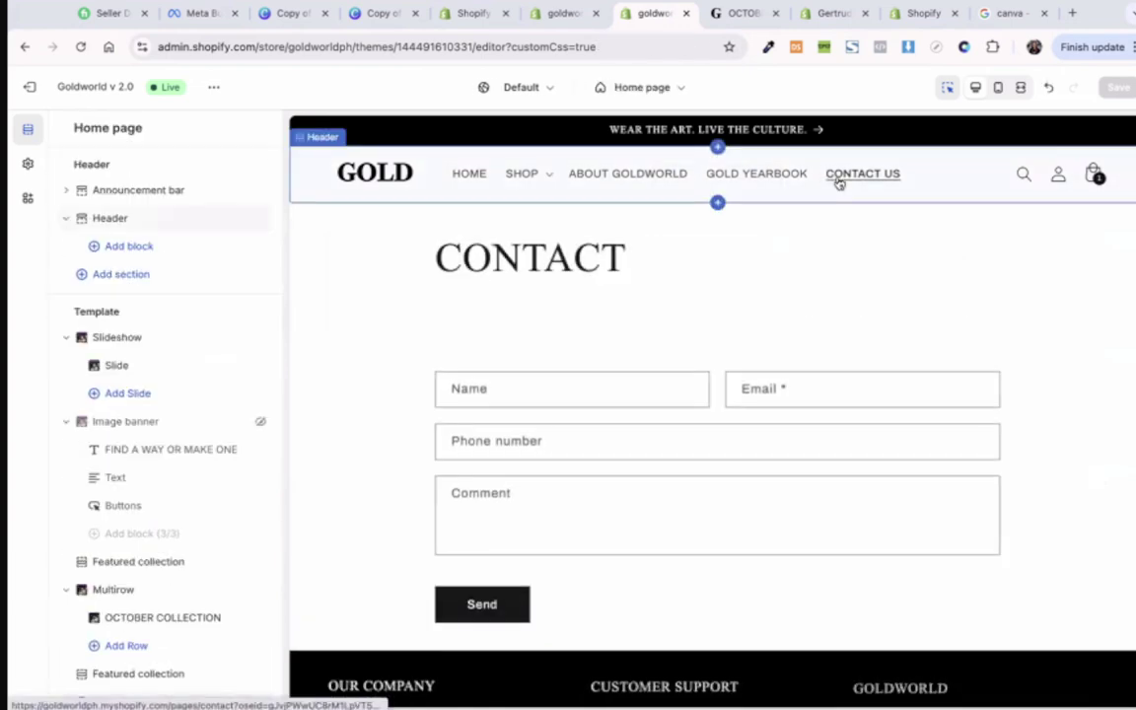
scroll(678, 315, down, 3)
scroll(677, 315, up, 3)
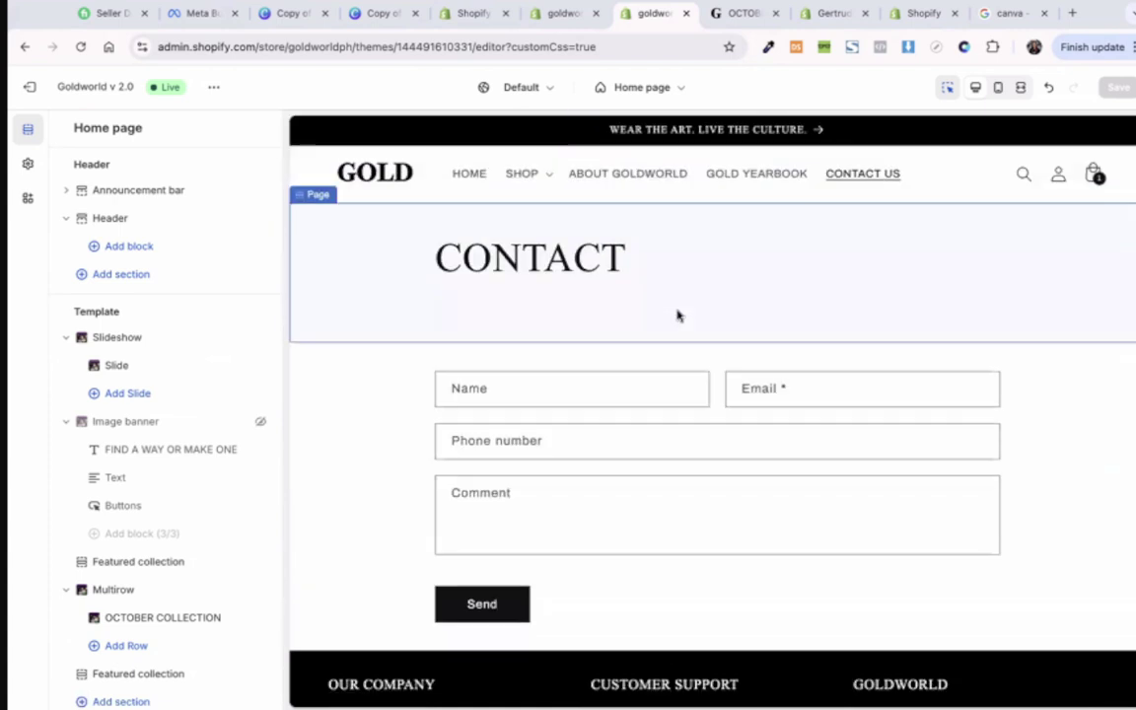
Step: Load the Cart template, showing ABSTRACT AFFECTION at quantity 1
click(1095, 175)
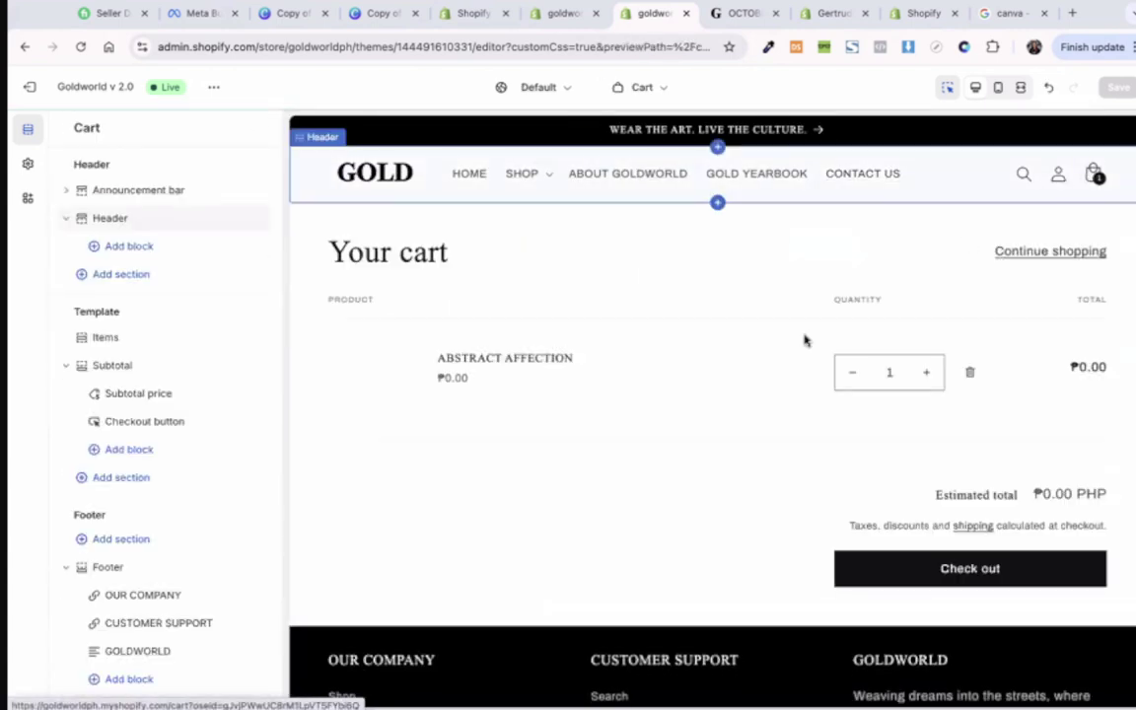
scroll(738, 374, down, 1)
scroll(738, 374, down, 3)
scroll(738, 373, up, 5)
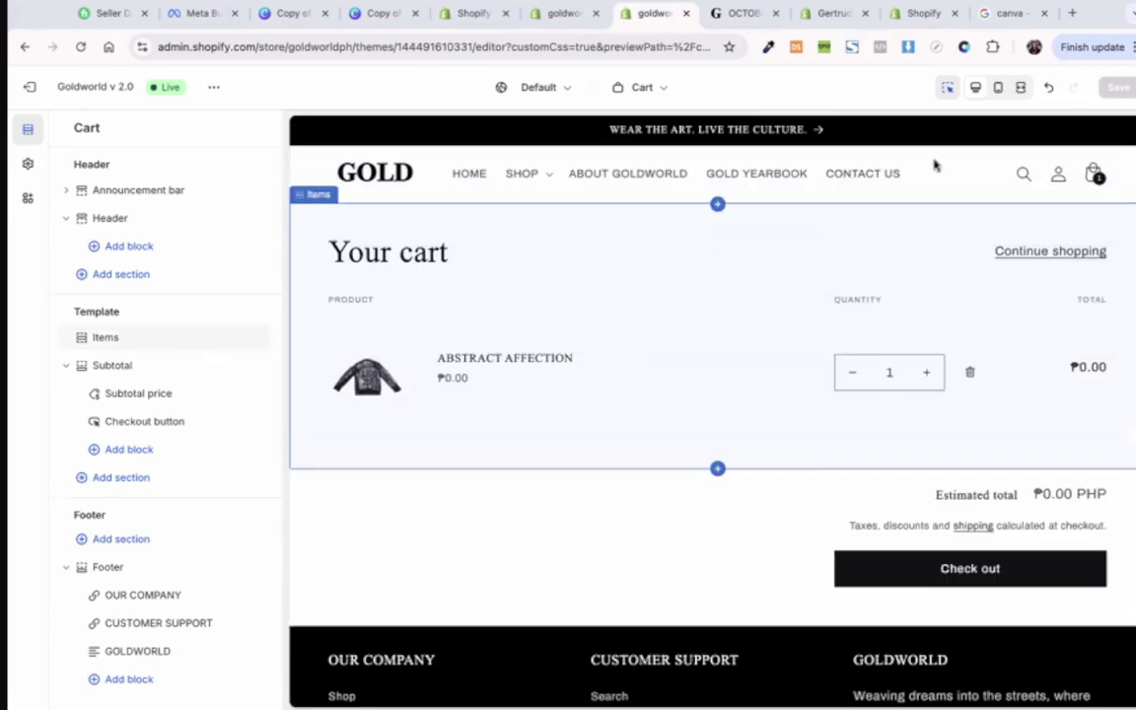